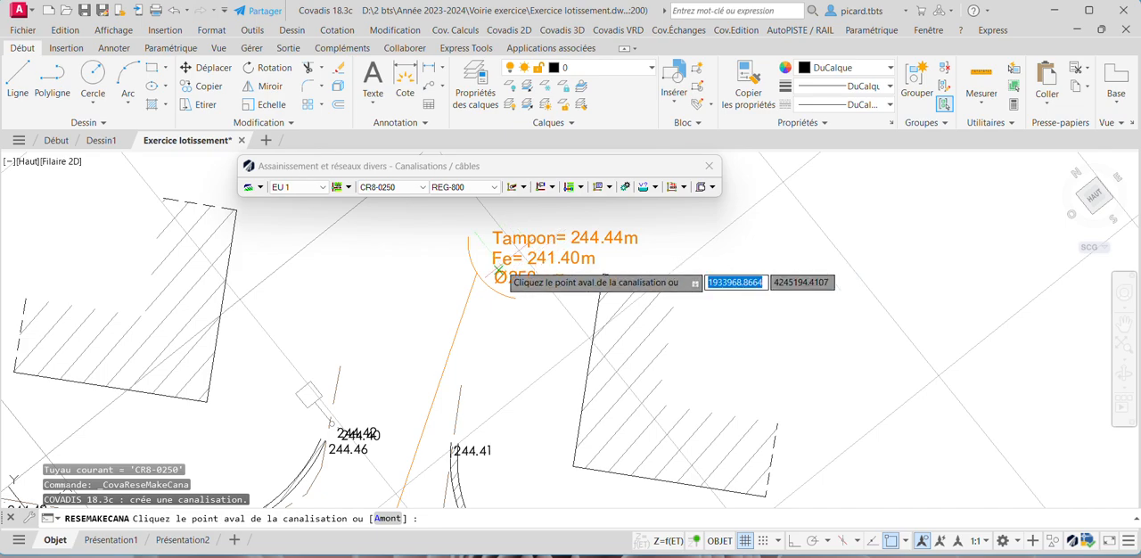
# - Start the CR8-0250 wastewater pipe at the downstream manhole beside the 244.38 spot level near Vers St Vincent de Mercuze
pyautogui.scroll(-5, 624, 290)
pyautogui.moveTo(691, 302); pyautogui.dragTo(330, 300, button='middle')
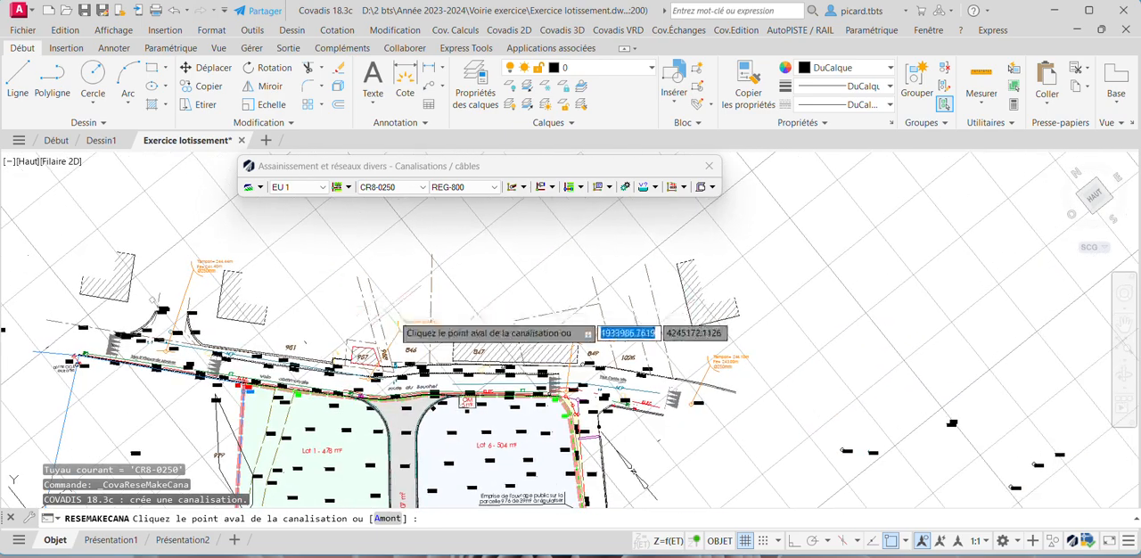
pyautogui.scroll(6, 713, 363)
pyautogui.scroll(-4, 665, 399)
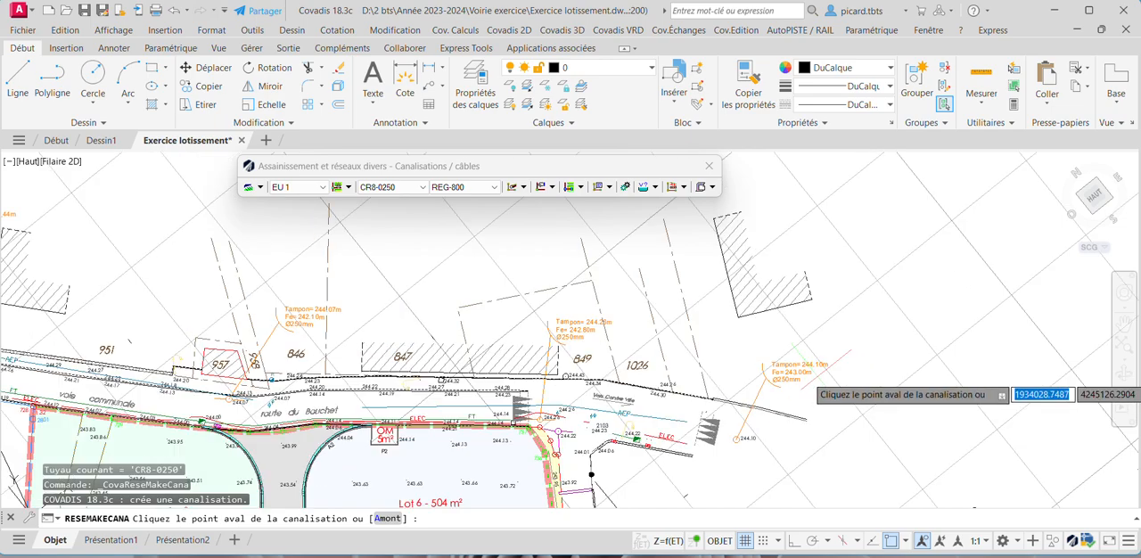
pyautogui.scroll(2, 441, 316)
pyautogui.scroll(2, 268, 376)
pyautogui.scroll(1, 272, 377)
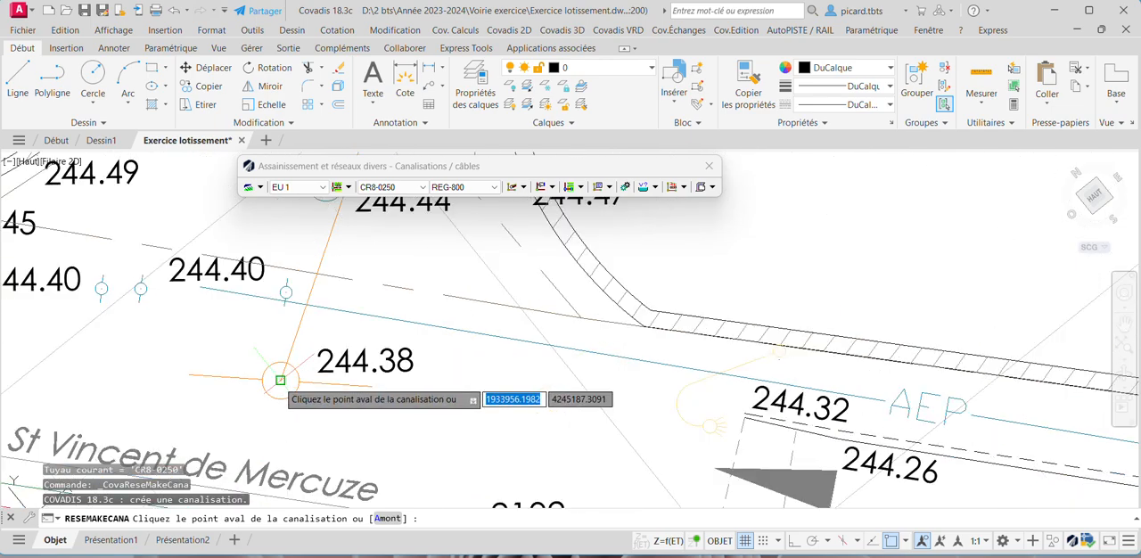
pyautogui.click(274, 380)
# - Extend the pipe along the road through the manholes beside the 244.07 level near building 957 and the 244.26 level
pyautogui.scroll(-2, 275, 382)
pyautogui.moveTo(527, 446); pyautogui.dragTo(261, 366, button='middle')
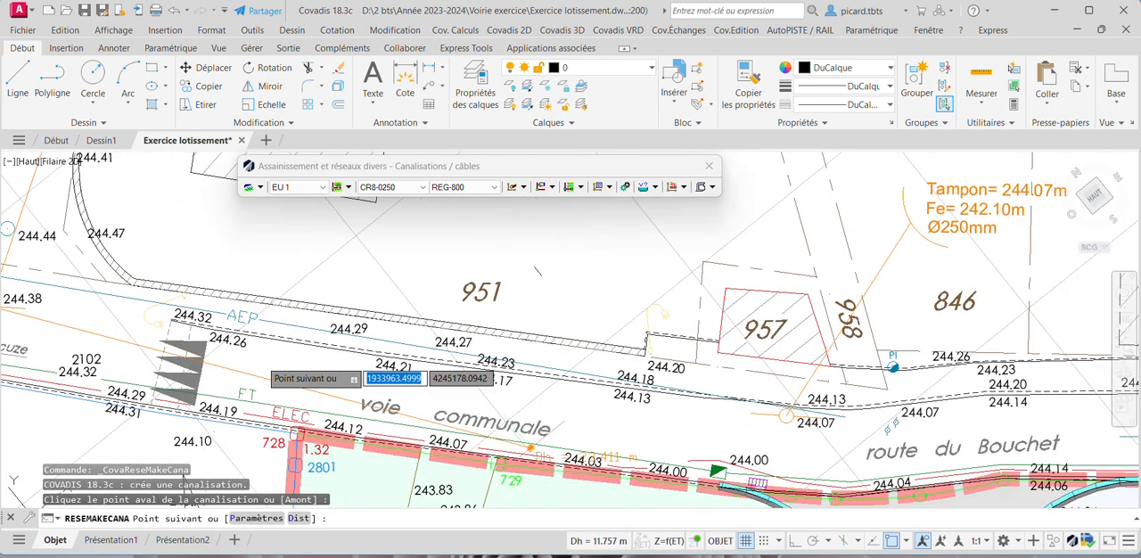
pyautogui.scroll(2, 777, 420)
pyautogui.click(791, 410)
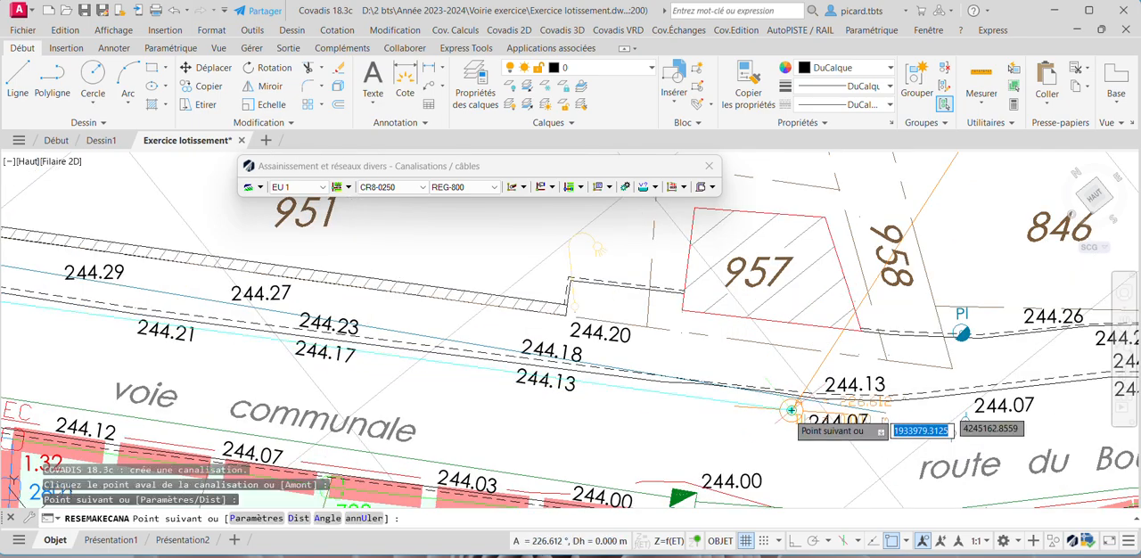
pyautogui.moveTo(940, 427); pyautogui.dragTo(381, 372, button='middle')
pyautogui.moveTo(832, 393); pyautogui.dragTo(488, 387, button='middle')
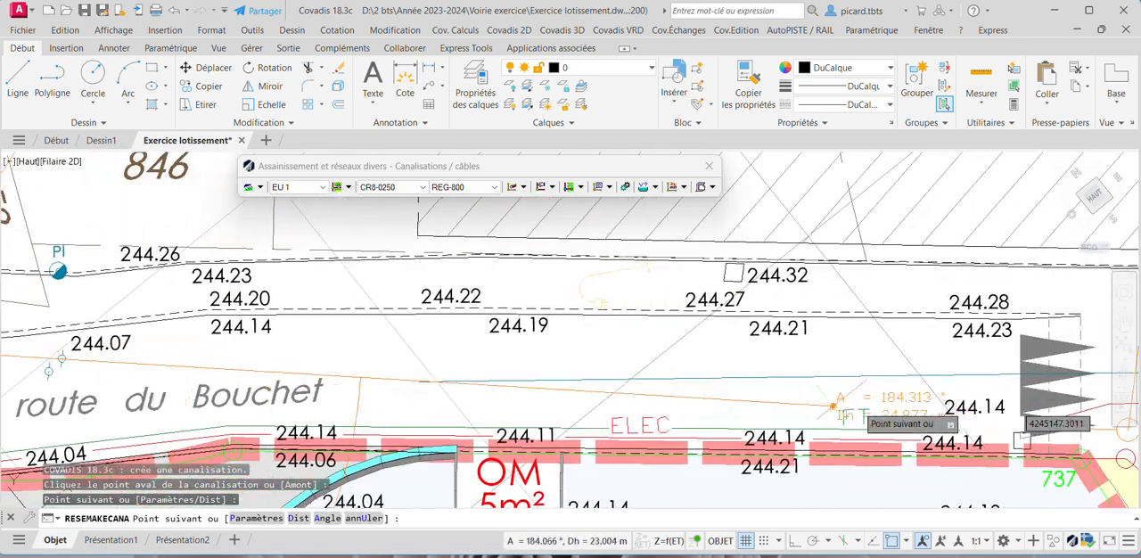
pyautogui.moveTo(1020, 416); pyautogui.dragTo(624, 375, button='middle')
pyautogui.click(732, 390)
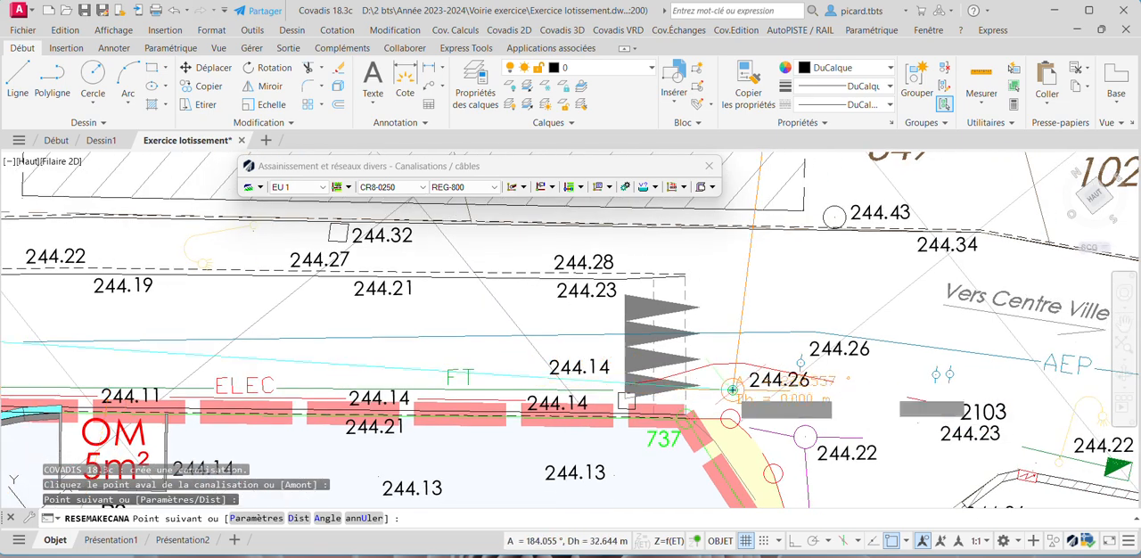
# - End the pipe at the last manhole beside the 244.10 spot level and finish creating the network
pyautogui.moveTo(990, 397); pyautogui.dragTo(422, 316, button='middle')
pyautogui.moveTo(905, 397); pyautogui.dragTo(807, 390, button='middle')
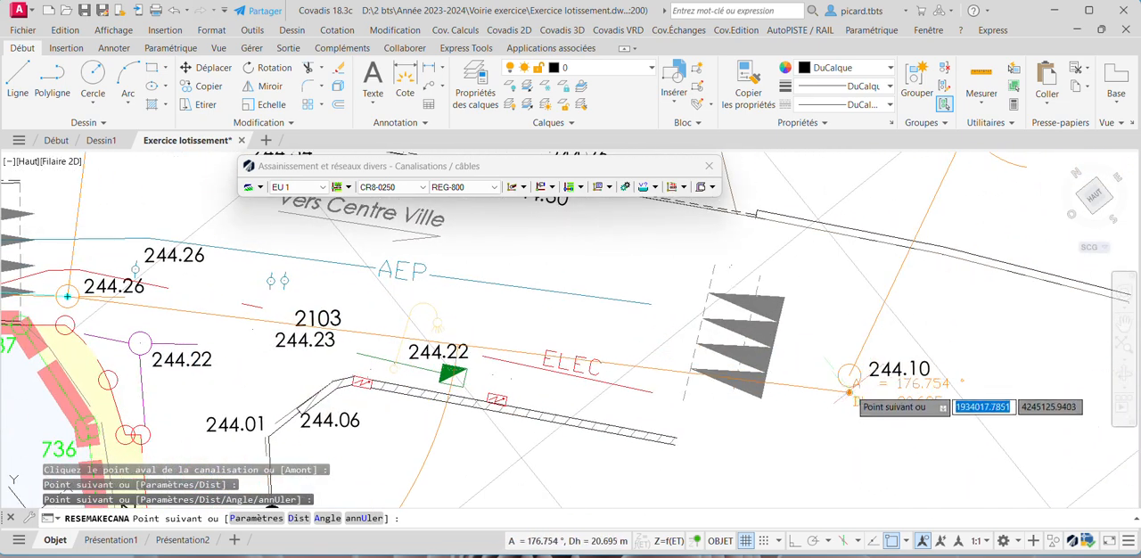
pyautogui.click(849, 375)
pyautogui.press('Return')
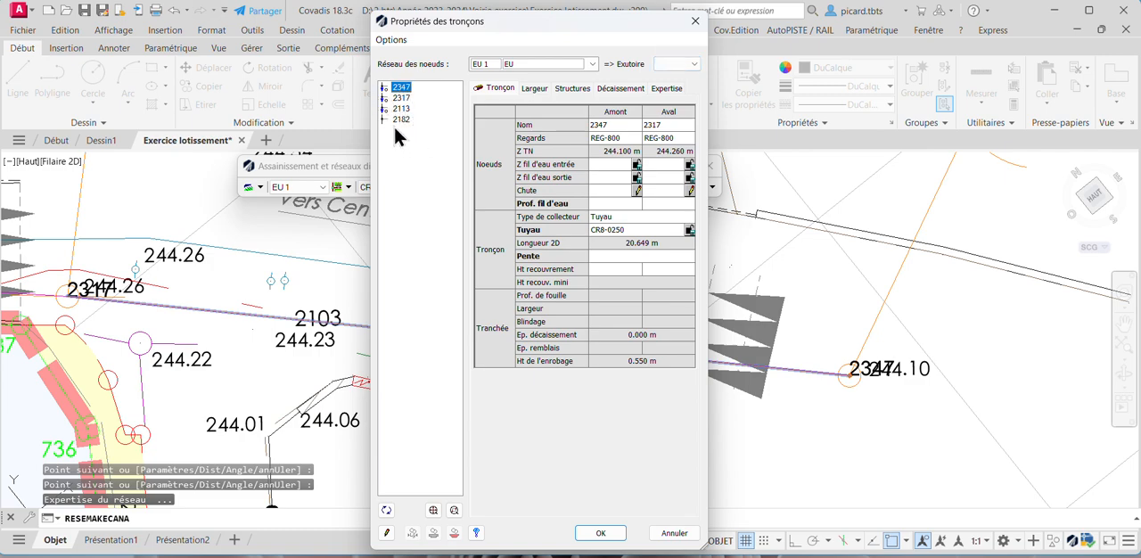
# - Examine the end nodes 2347 and 2182 in the drawing and match them to the node list and manhole annotations
pyautogui.scroll(2, 865, 375)
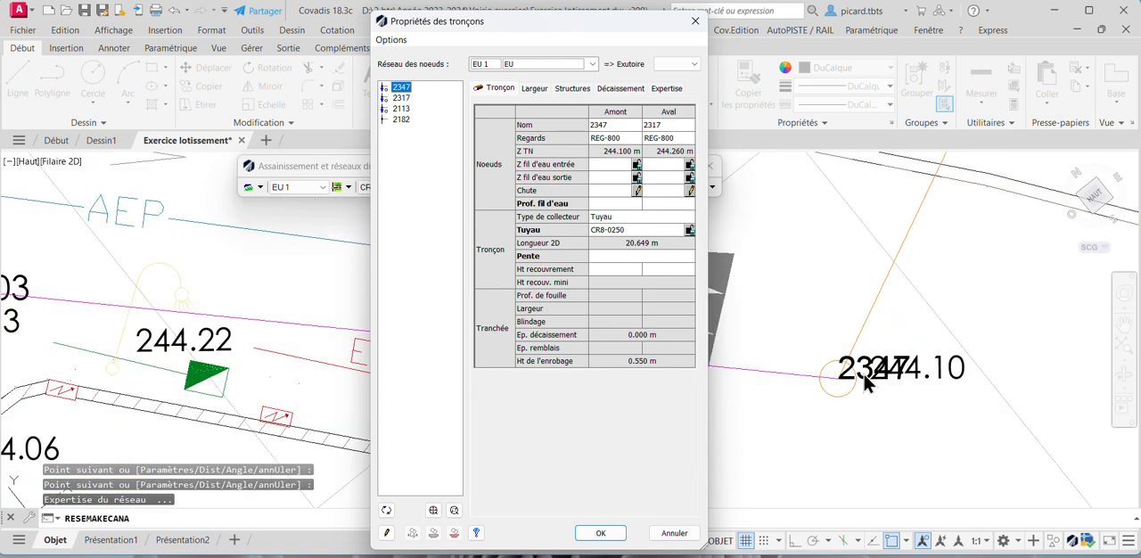
pyautogui.scroll(-5, 929, 385)
pyautogui.scroll(5, 157, 302)
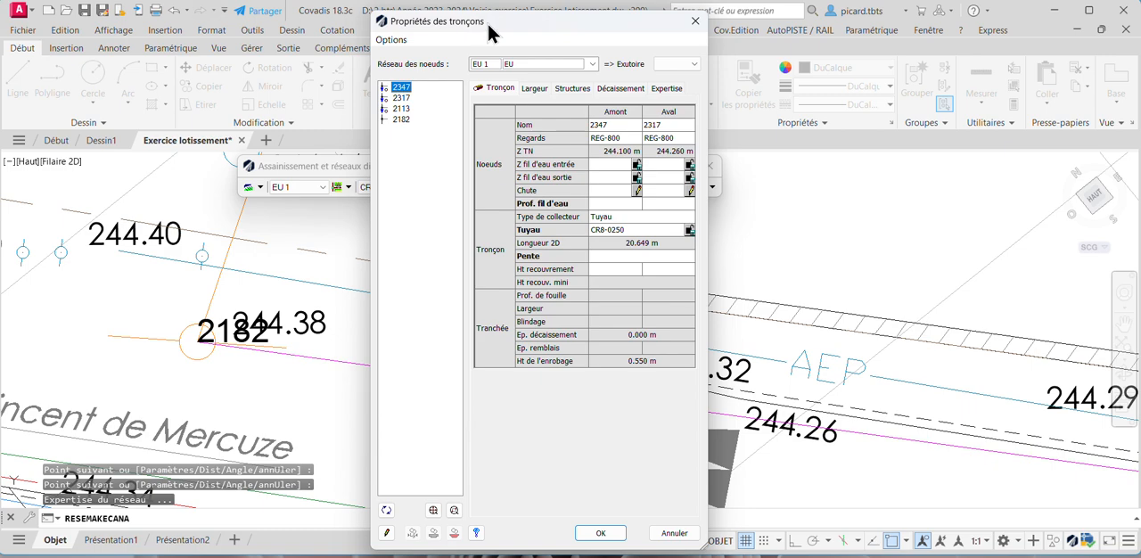
pyautogui.moveTo(490, 24)
pyautogui.mouseDown()
pyautogui.moveTo(149, 48)
pyautogui.moveTo(504, 12)
pyautogui.mouseUp()
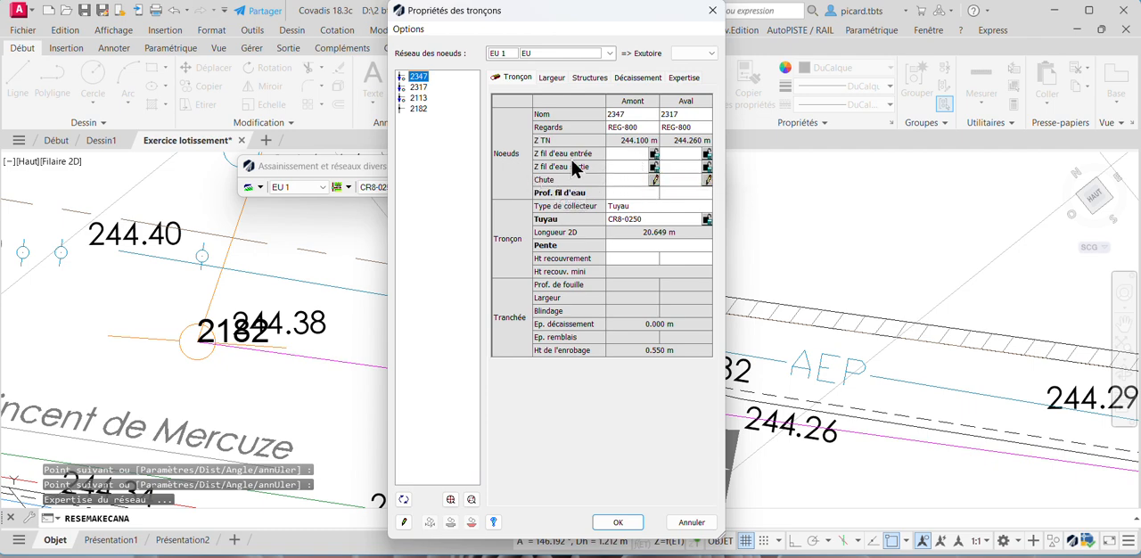
pyautogui.scroll(-5, 276, 323)
pyautogui.moveTo(290, 290)
pyautogui.mouseDown(button='middle')
pyautogui.moveTo(256, 418)
pyautogui.moveTo(184, 394)
pyautogui.mouseUp(button='middle')
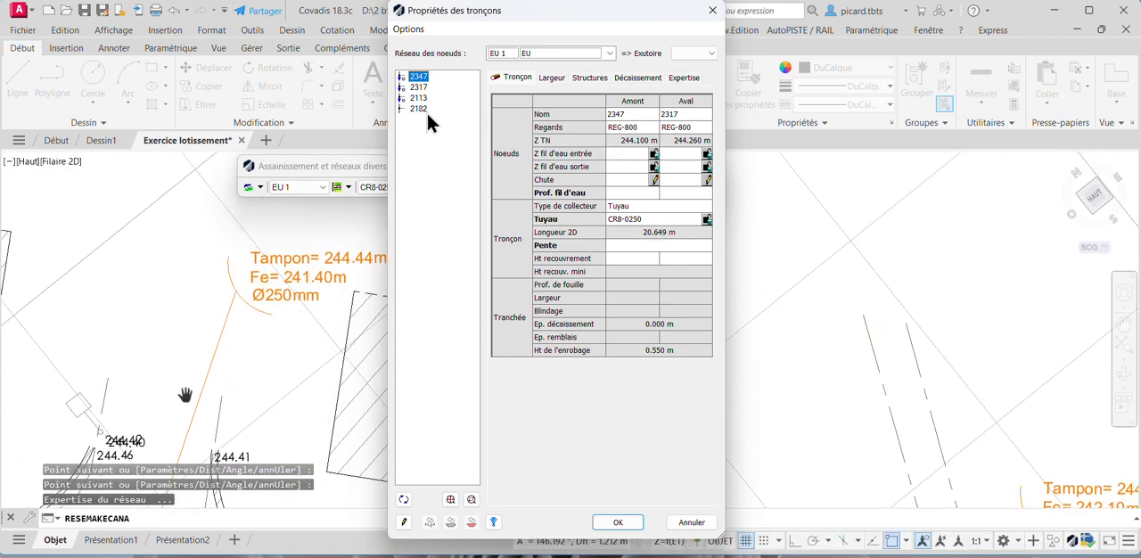
pyautogui.moveTo(263, 373); pyautogui.dragTo(340, 211, button='middle')
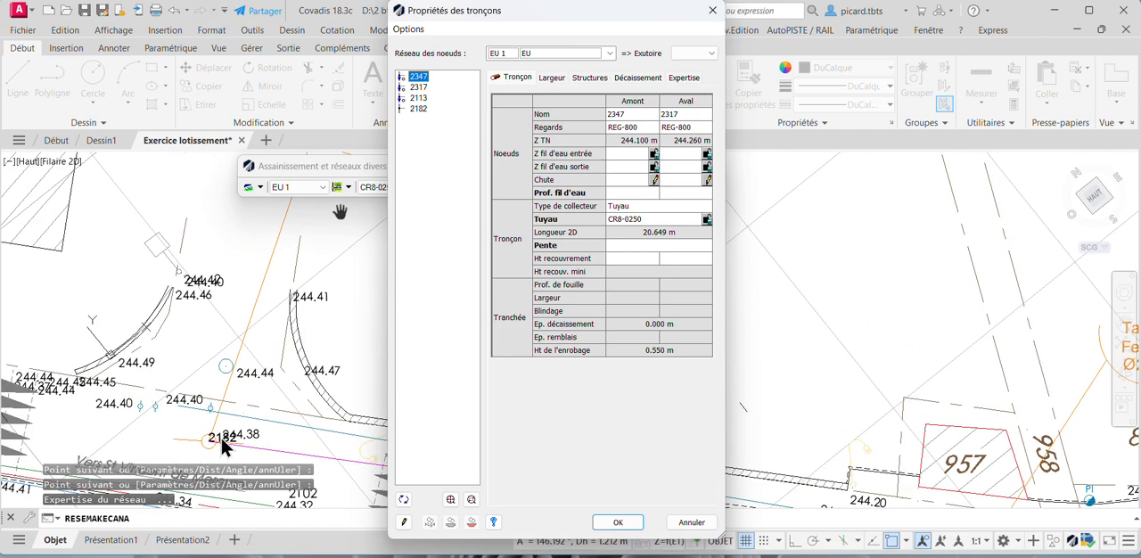
# - For the section ending at node 2182, set the downstream inlet invert level (Z fil d'eau entrée, Aval) to 241.4 m
pyautogui.click(418, 109)
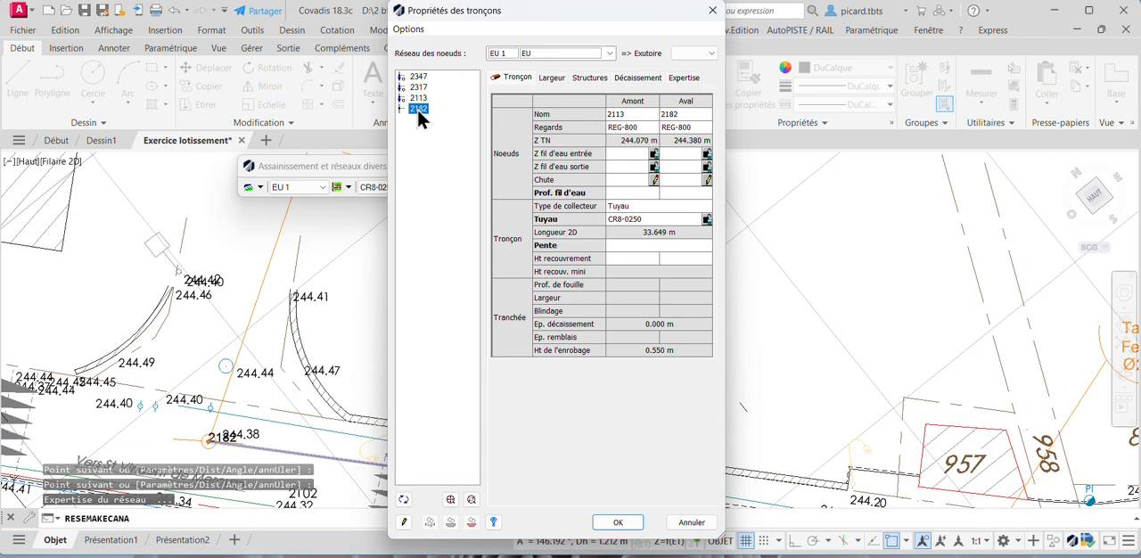
pyautogui.moveTo(315, 262); pyautogui.dragTo(316, 423, button='middle')
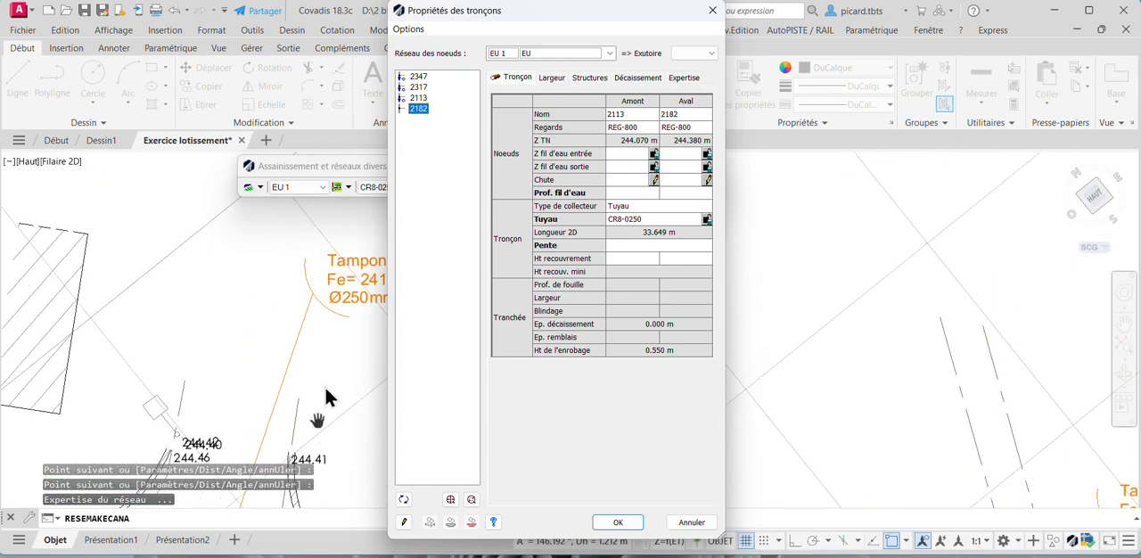
pyautogui.moveTo(337, 305); pyautogui.dragTo(242, 327, button='middle')
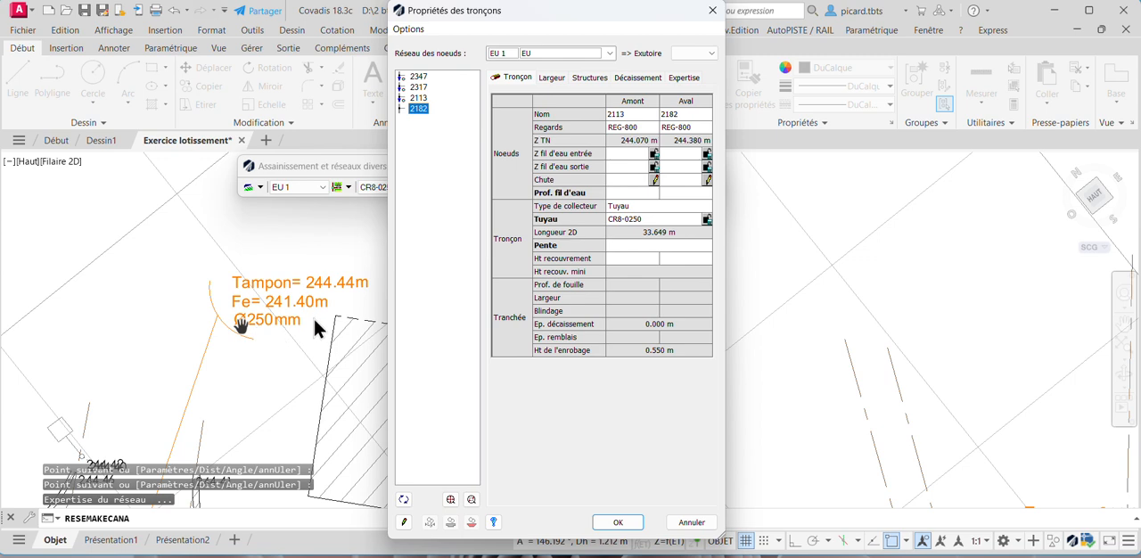
pyautogui.click(684, 154)
pyautogui.write('2')
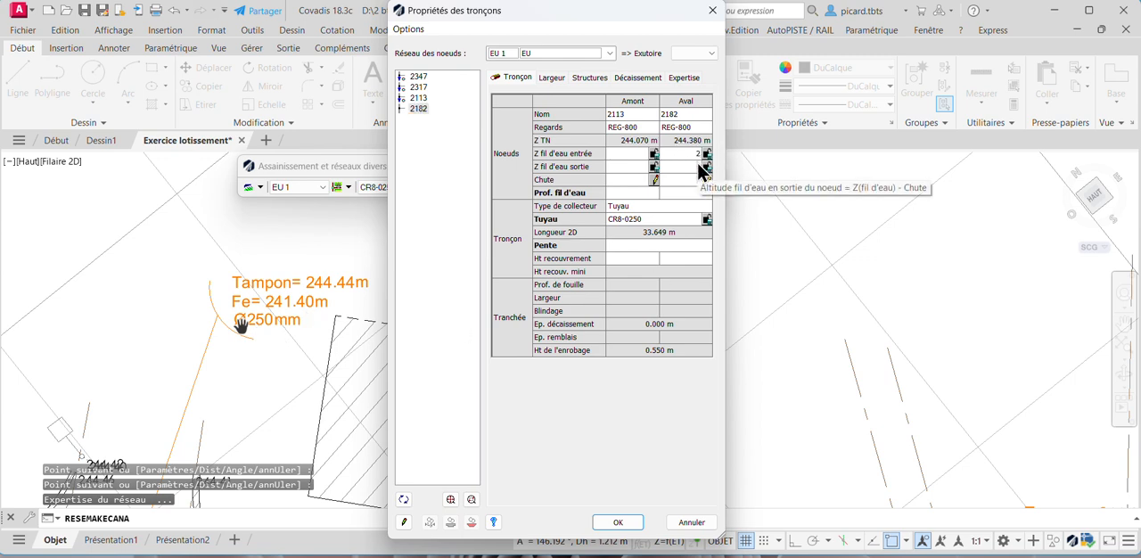
pyautogui.write('41.4')
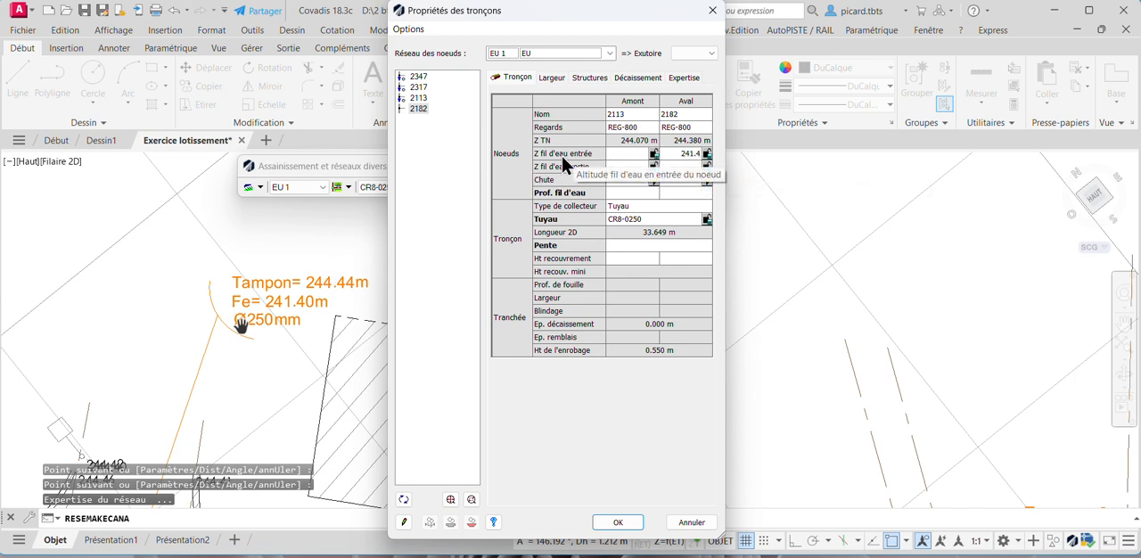
pyautogui.scroll(-7, 341, 314)
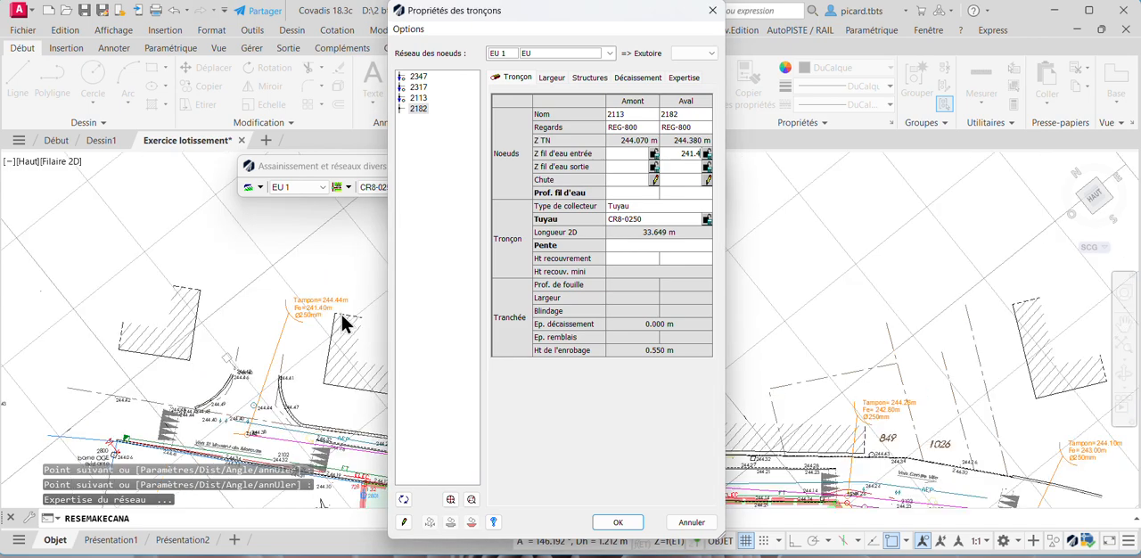
pyautogui.scroll(5, 284, 406)
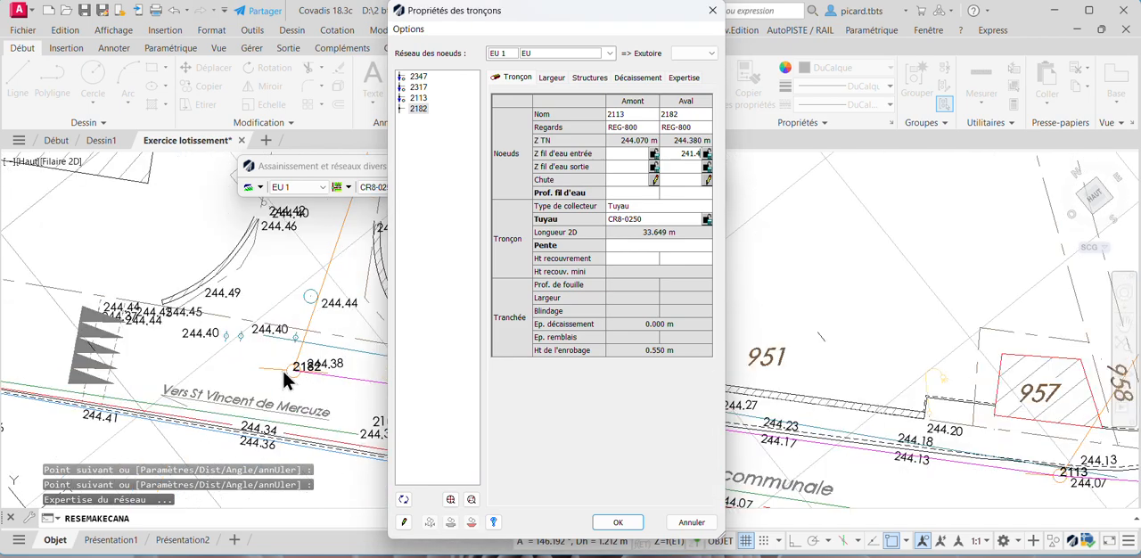
pyautogui.click(678, 165)
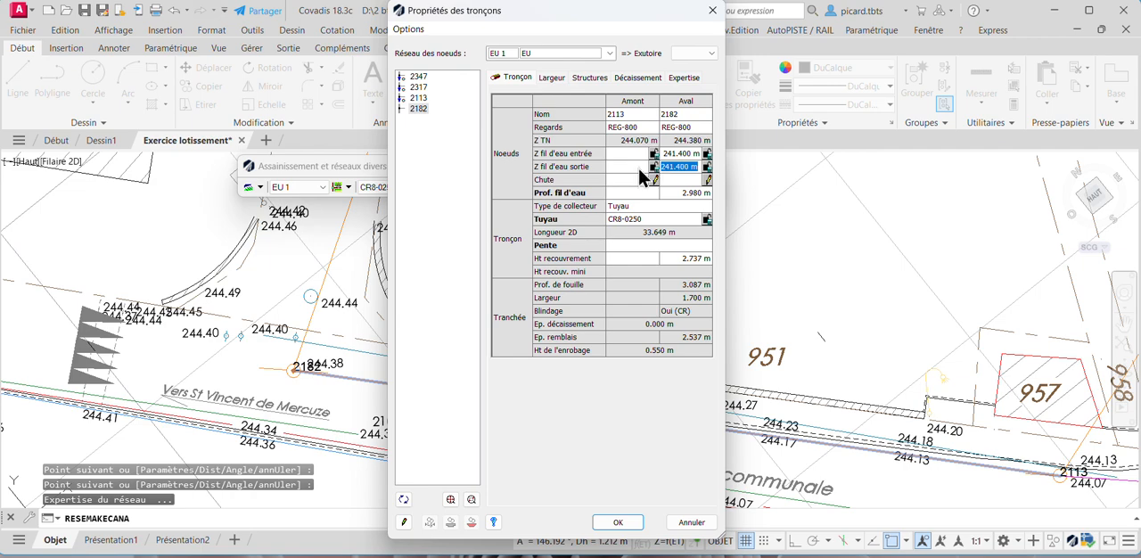
# - Set the section's upstream inlet invert level at node 2113 to 242.1 m, as given by its manhole annotation
pyautogui.moveTo(1019, 285); pyautogui.dragTo(898, 266, button='middle')
pyautogui.moveTo(1014, 395); pyautogui.dragTo(883, 371, button='middle')
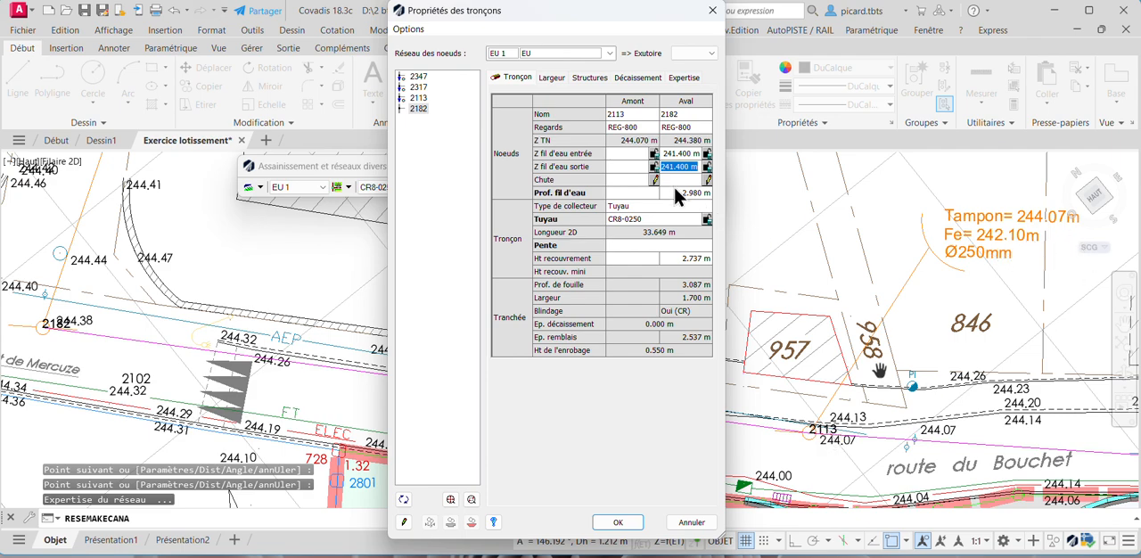
pyautogui.click(630, 156)
pyautogui.write('242.1')
pyautogui.press('Return')
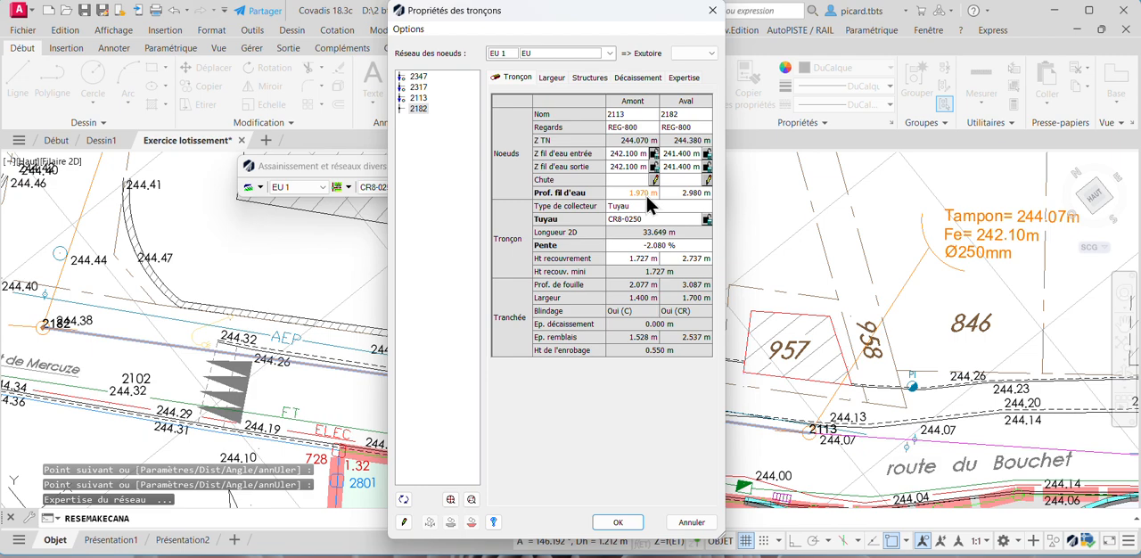
# - For the section starting at node 2317, set the upstream inlet invert level to 242.8 m from its manhole annotation
pyautogui.scroll(-5, 924, 369)
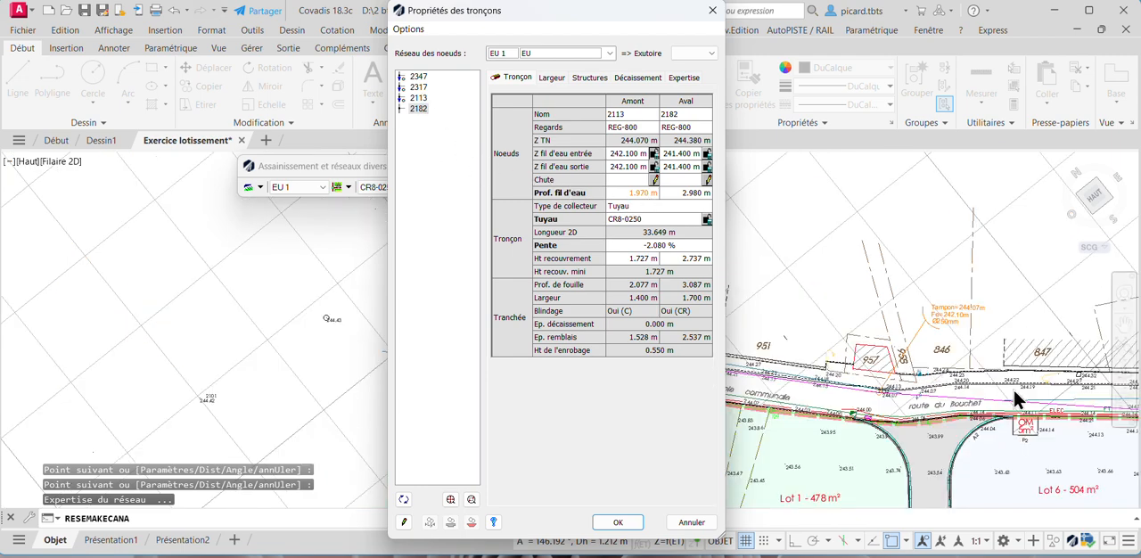
pyautogui.moveTo(1013, 387); pyautogui.dragTo(792, 355, button='middle')
pyautogui.scroll(7, 936, 379)
pyautogui.scroll(2, 905, 392)
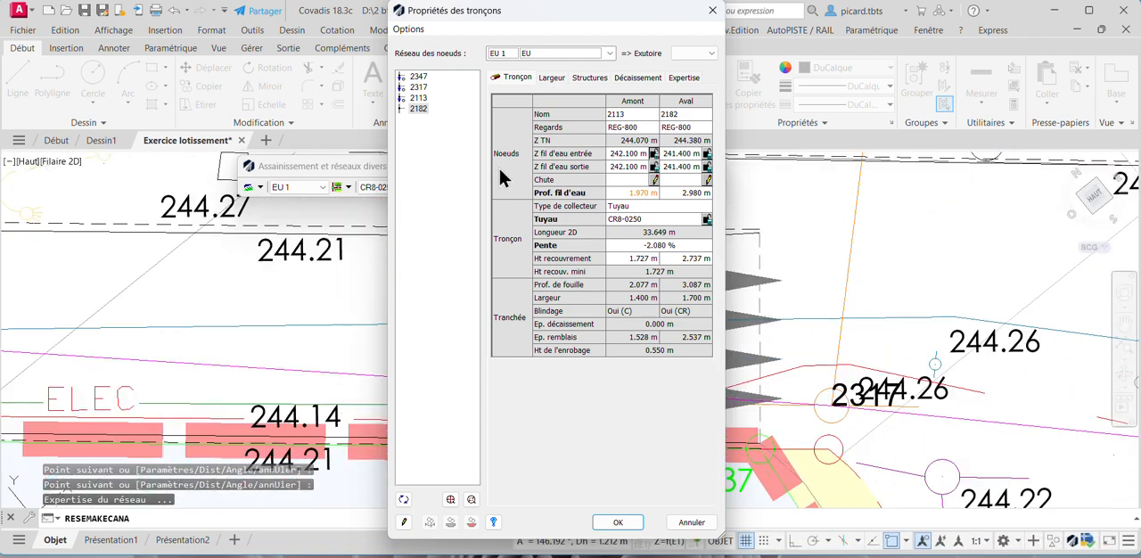
pyautogui.click(417, 87)
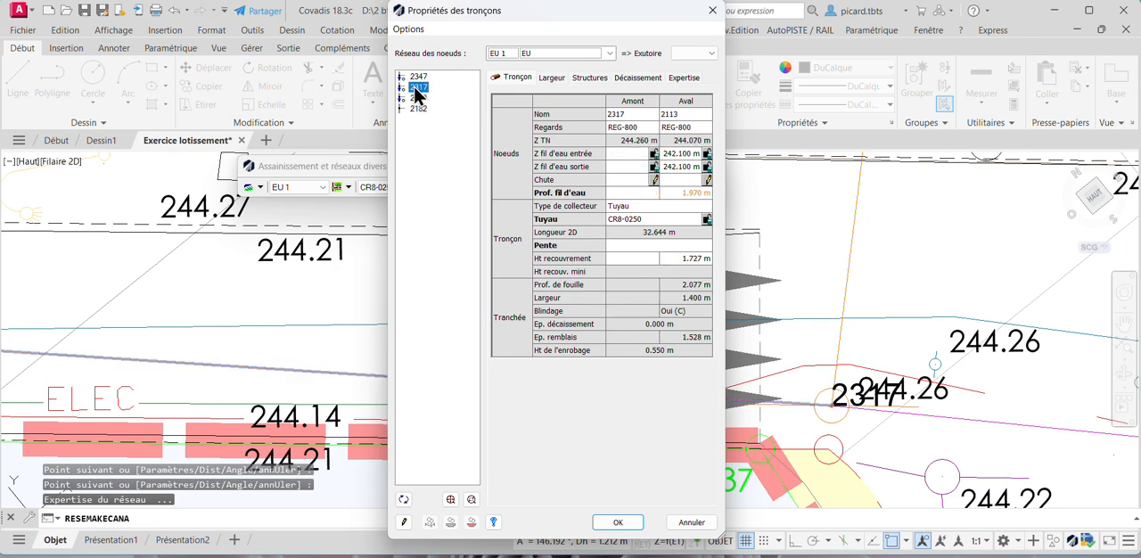
pyautogui.scroll(-4, 843, 286)
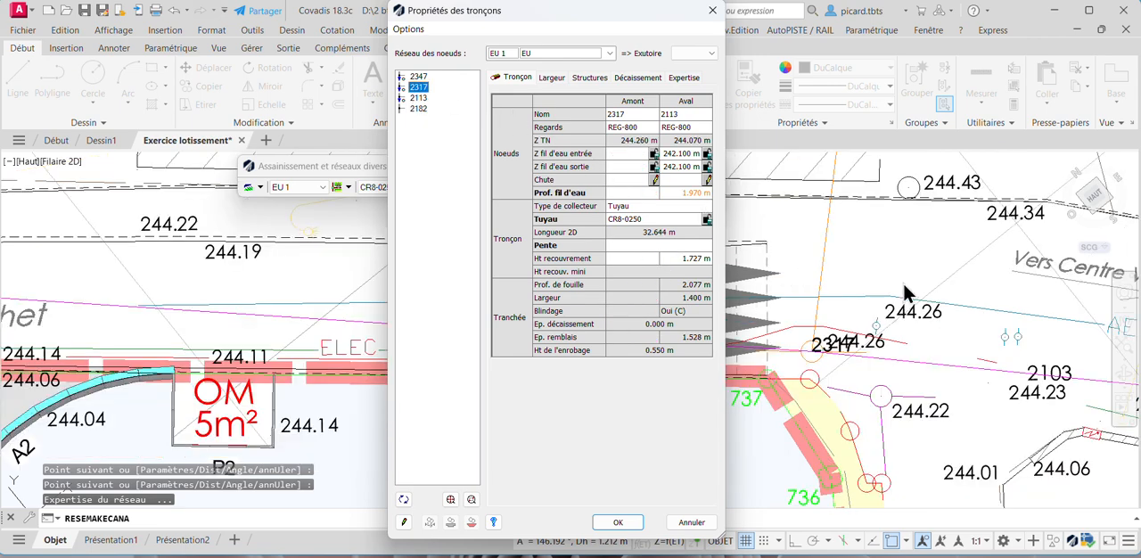
pyautogui.scroll(3, 880, 351)
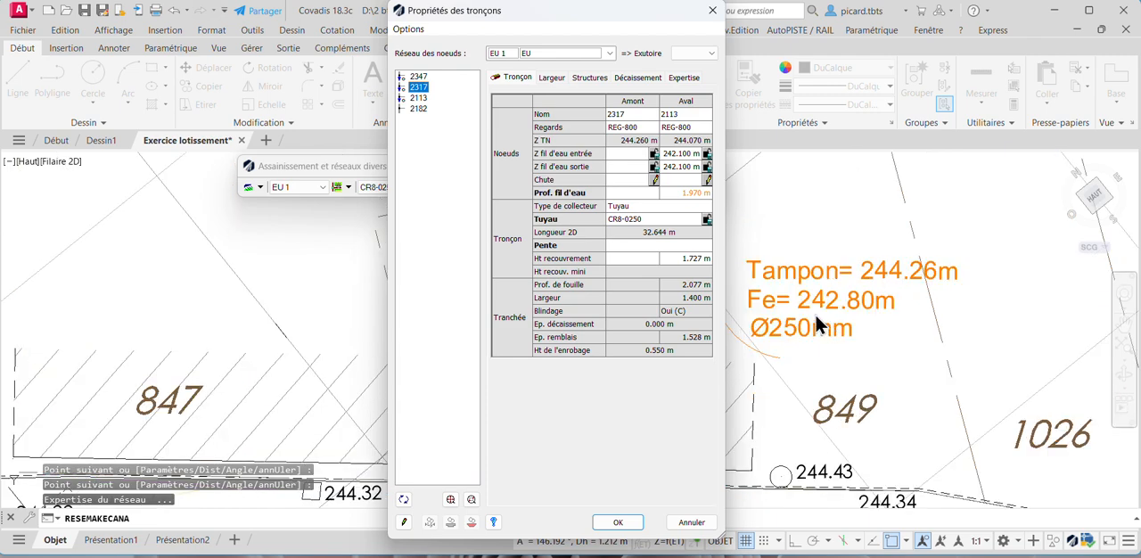
pyautogui.click(635, 154)
pyautogui.write('242.8')
pyautogui.press('Return')
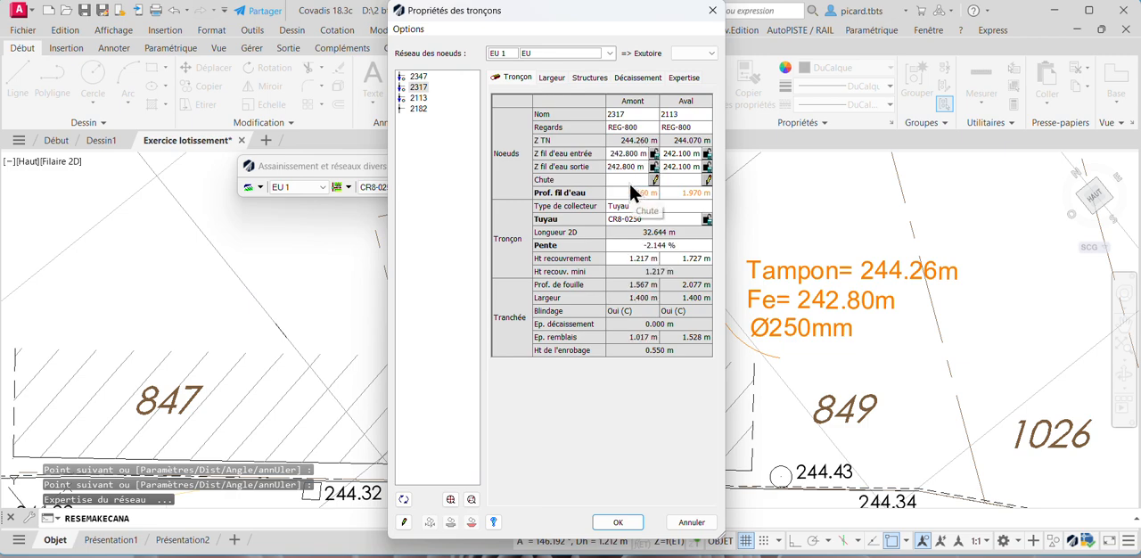
# - For the section starting at node 2347, set the upstream inlet invert level to 243 m from its manhole annotation and validate the section properties
pyautogui.scroll(-4, 888, 255)
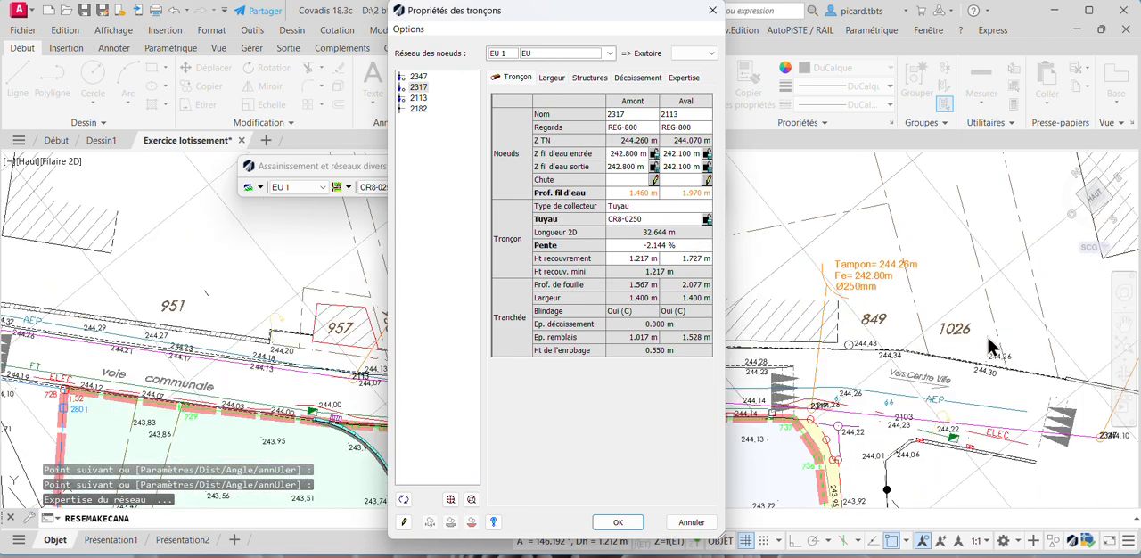
pyautogui.scroll(2, 990, 343)
pyautogui.scroll(2, 1031, 318)
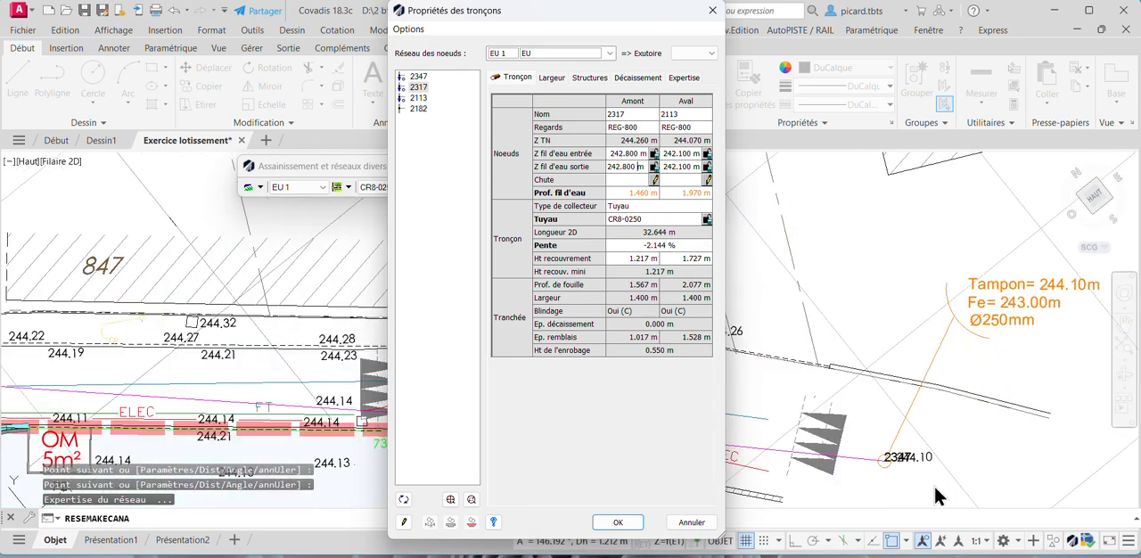
pyautogui.scroll(5, 898, 463)
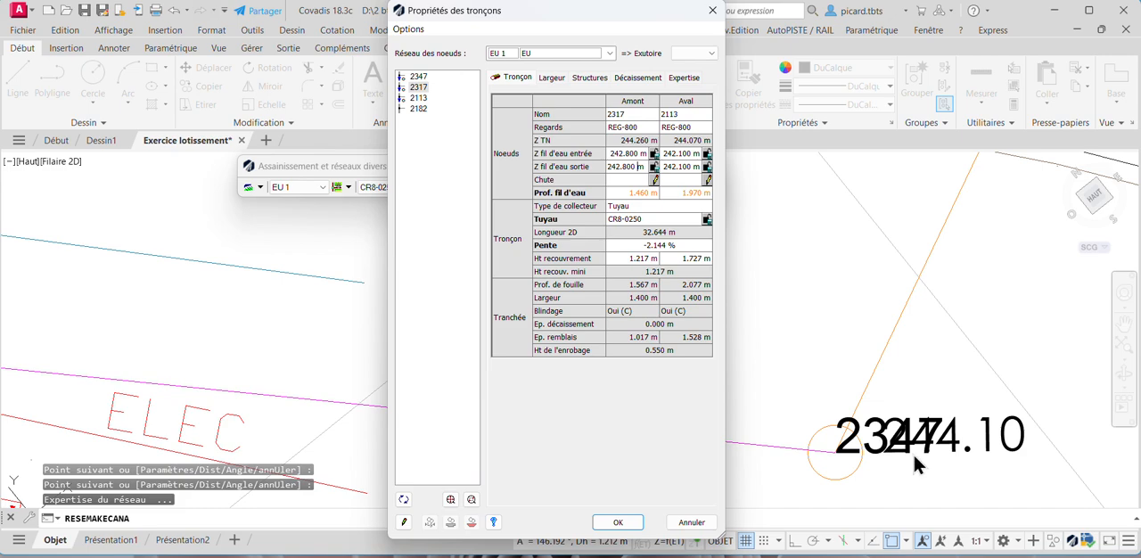
pyautogui.scroll(-4, 914, 452)
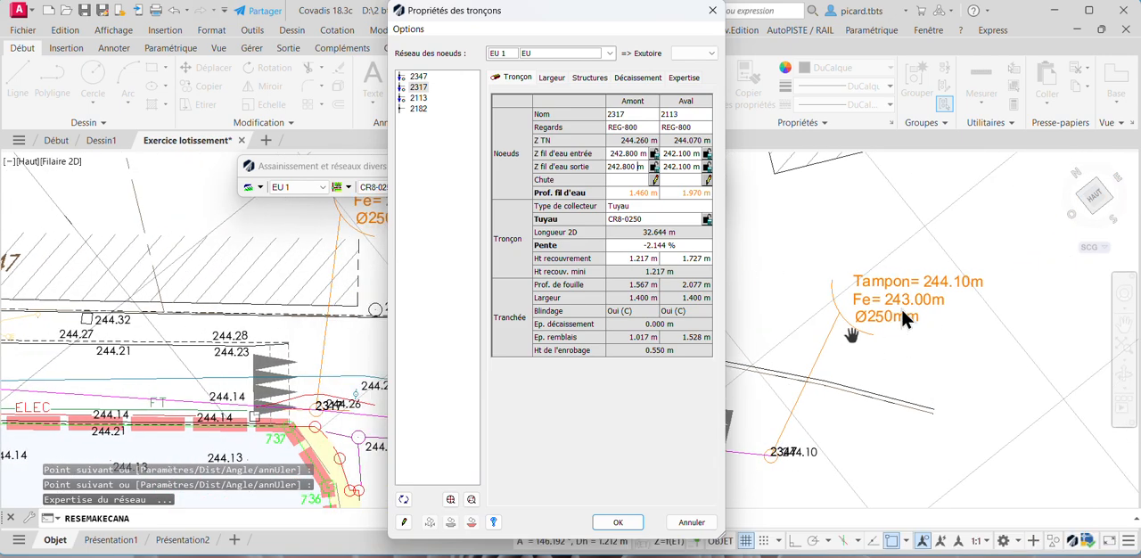
pyautogui.click(418, 77)
pyautogui.click(641, 155)
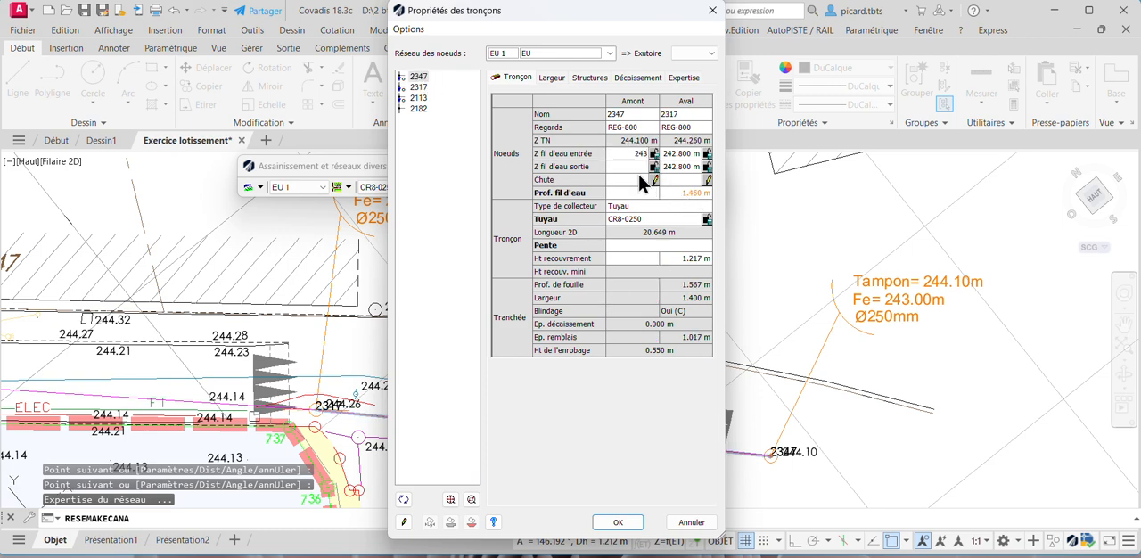
pyautogui.write('243')
pyautogui.press('Return')
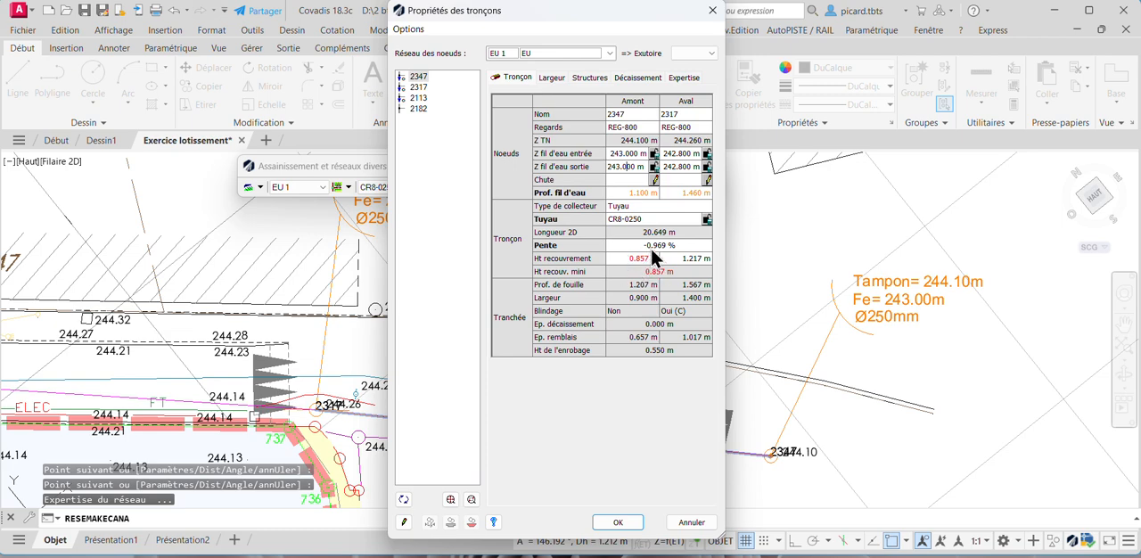
pyautogui.click(618, 522)
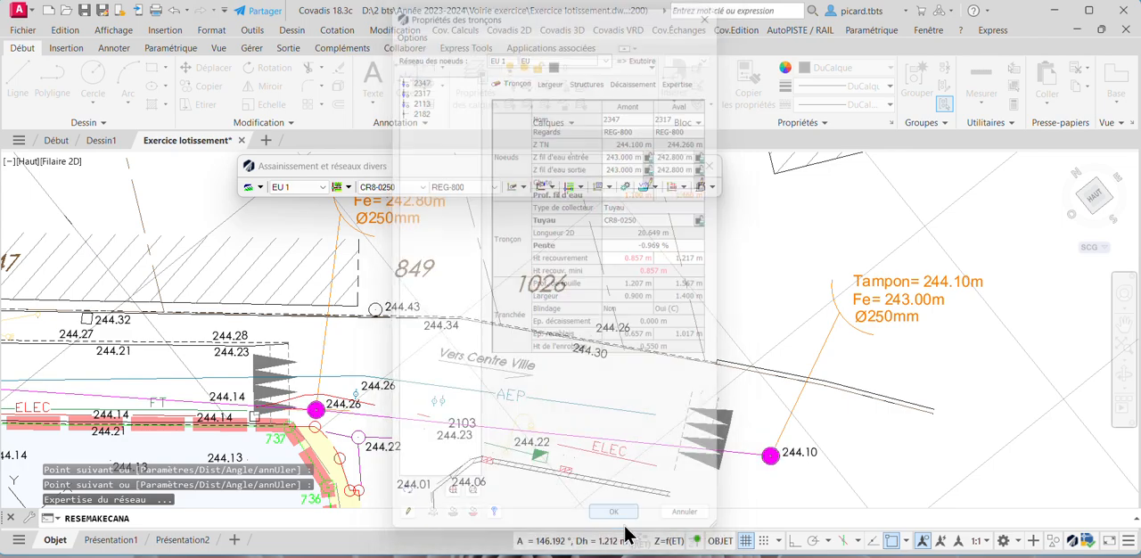
# - Examine the pipe run along the existing road and the layout of the subdivision's internal road and lots
pyautogui.scroll(-4, 693, 383)
pyautogui.moveTo(693, 384); pyautogui.dragTo(783, 366, button='middle')
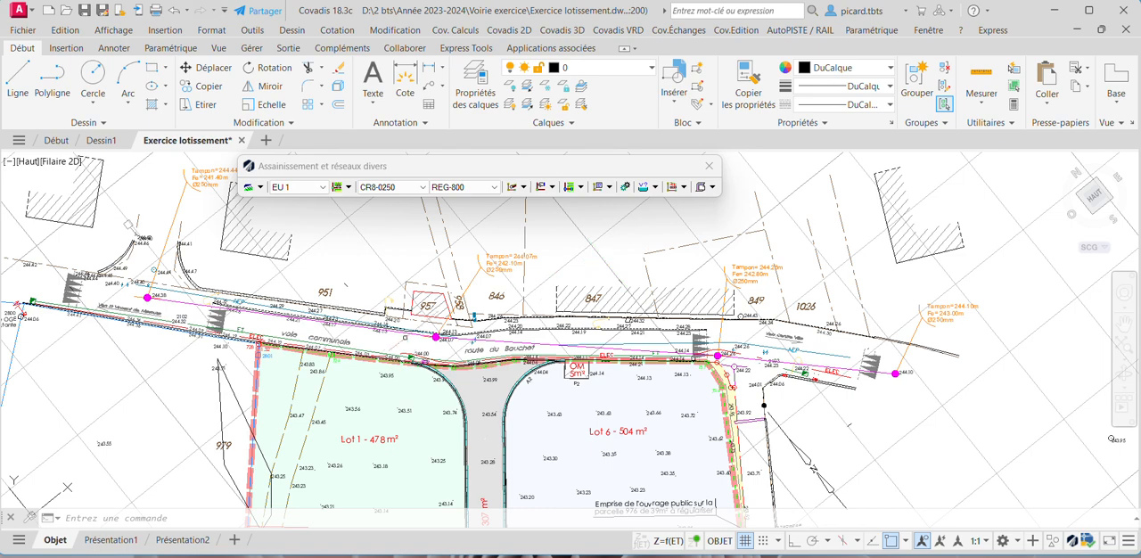
pyautogui.click(683, 187)
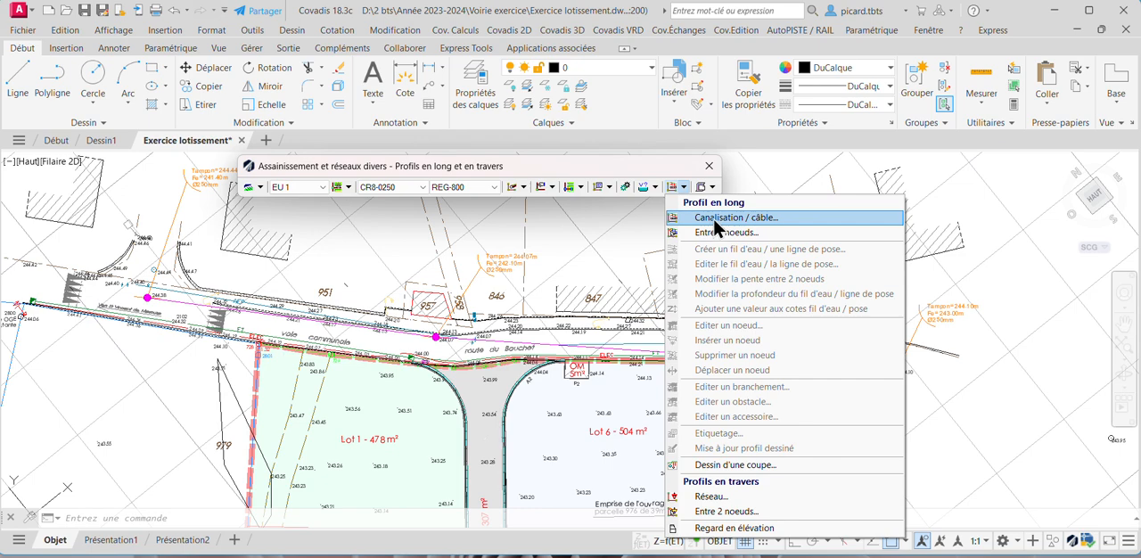
pyautogui.click(496, 276)
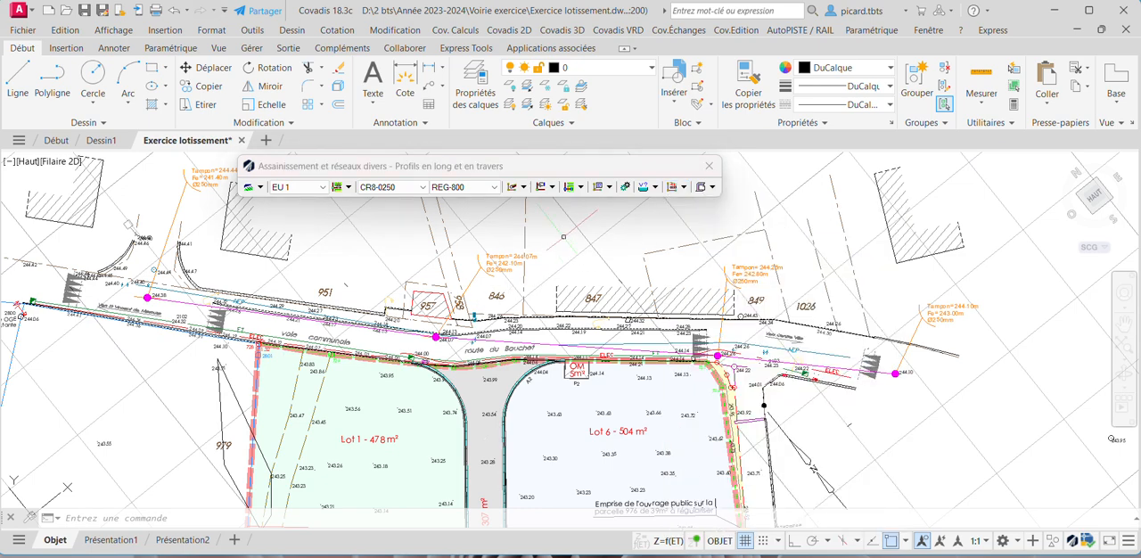
pyautogui.scroll(-3, 517, 272)
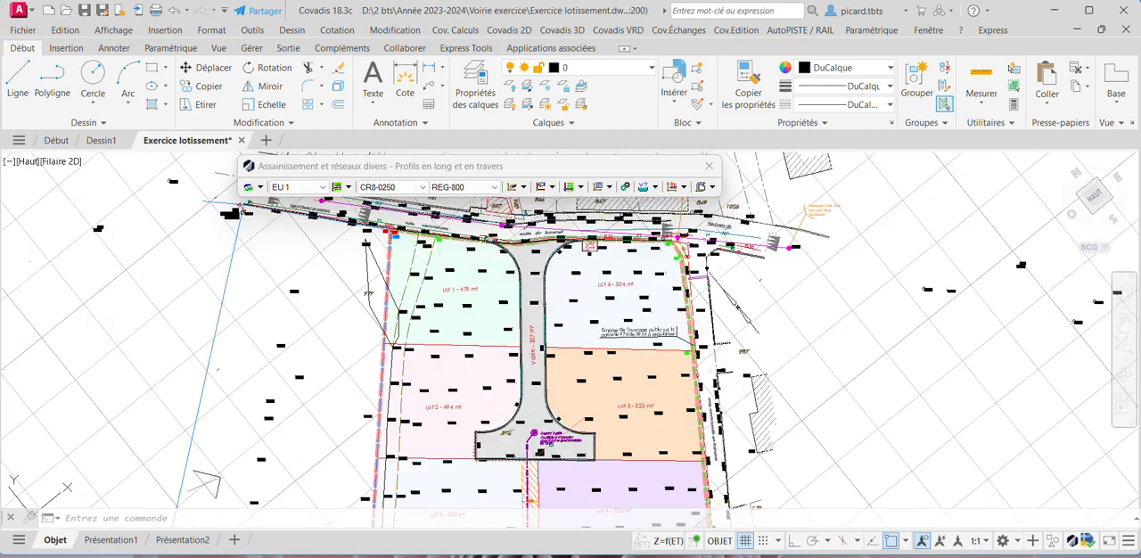
pyautogui.scroll(3, 522, 354)
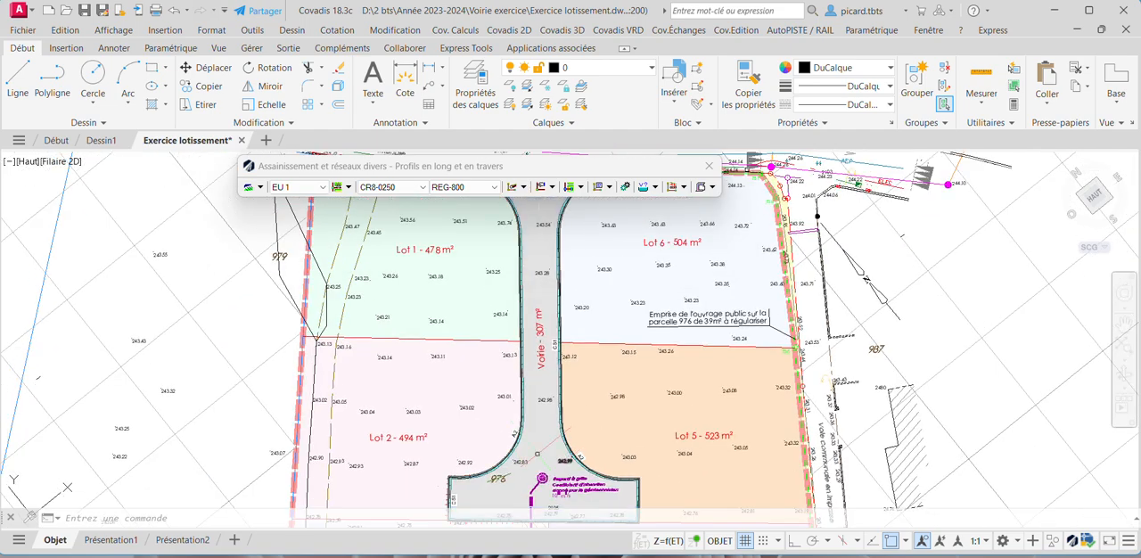
pyautogui.scroll(-3, 548, 417)
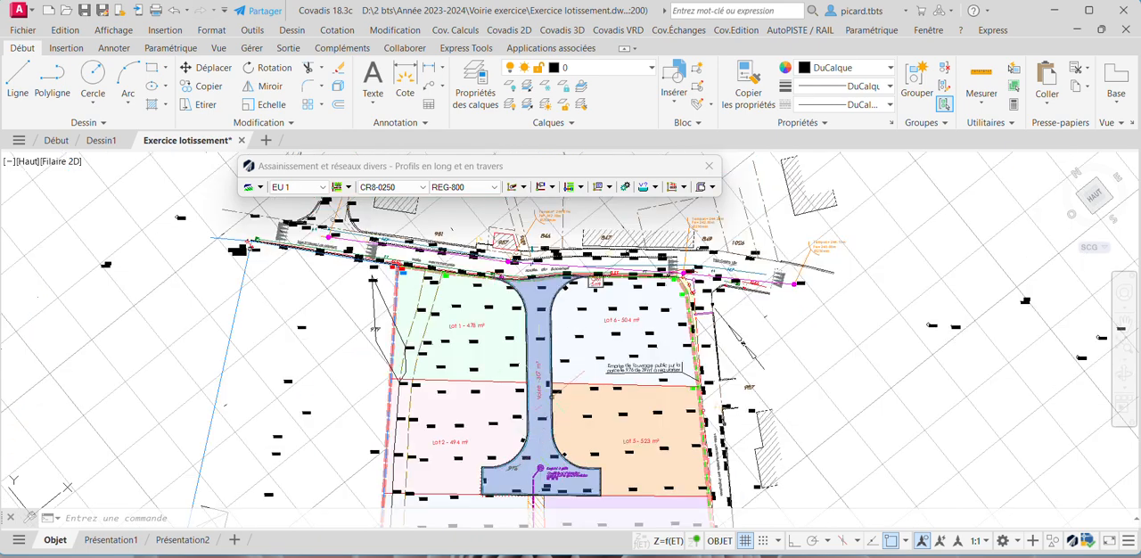
pyautogui.scroll(-3, 548, 379)
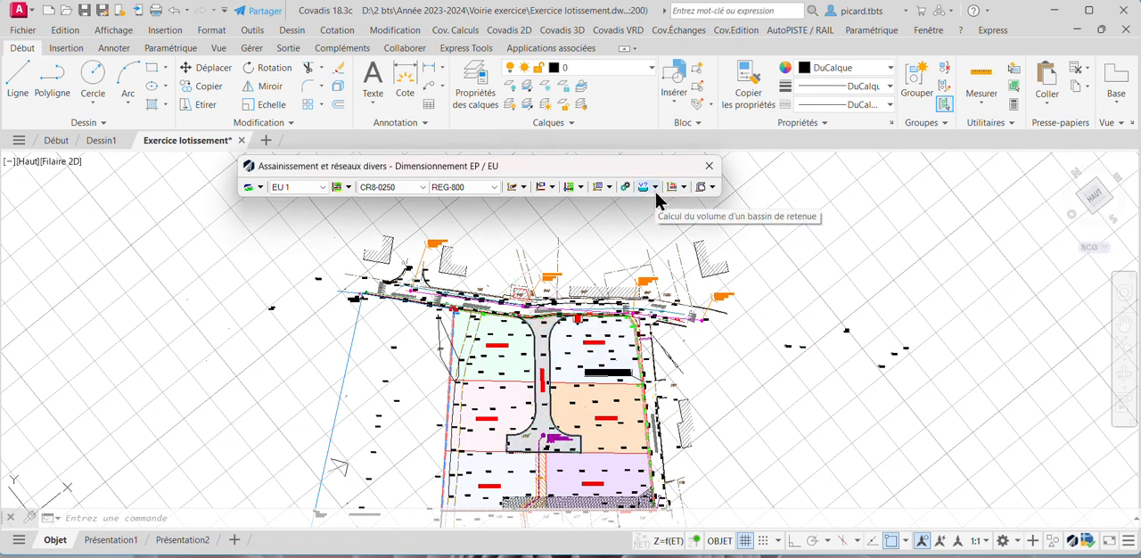
pyautogui.scroll(2, 544, 428)
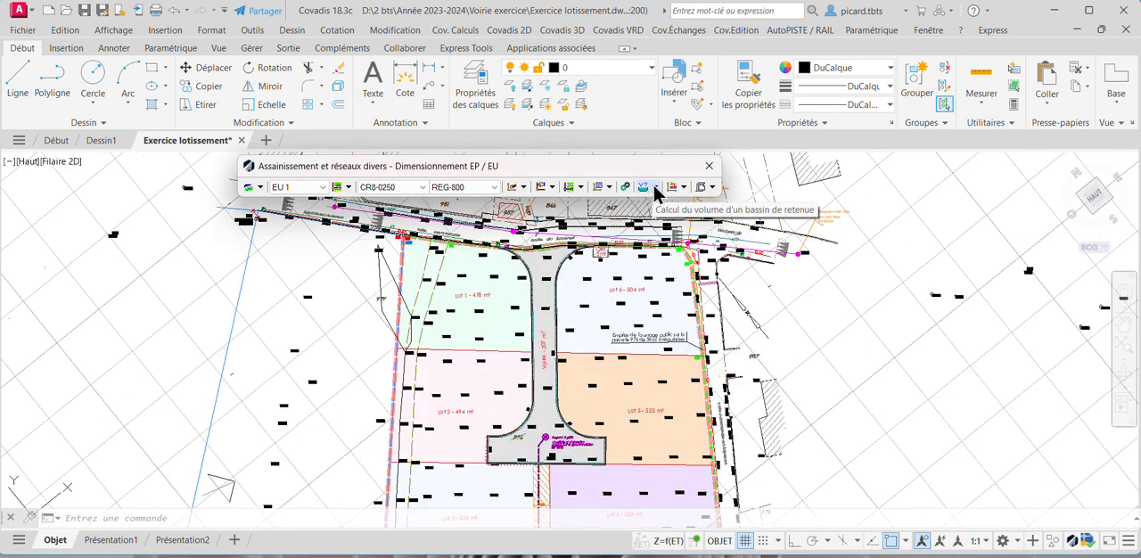
# - Calculate the wastewater flow using the preset domestic-use parameters, keeping the subdivision plan in view
pyautogui.click(657, 189)
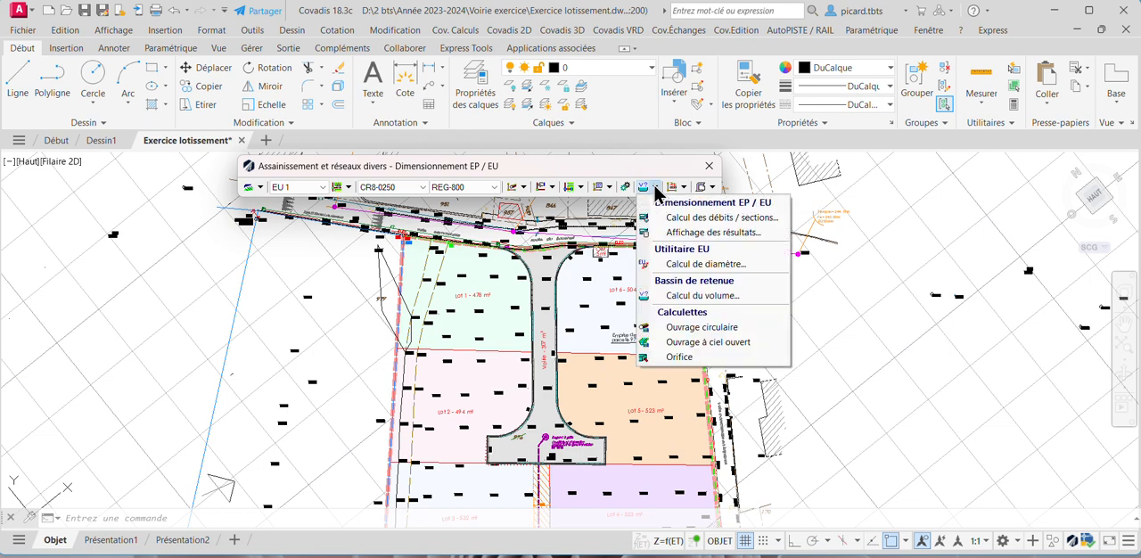
pyautogui.click(683, 265)
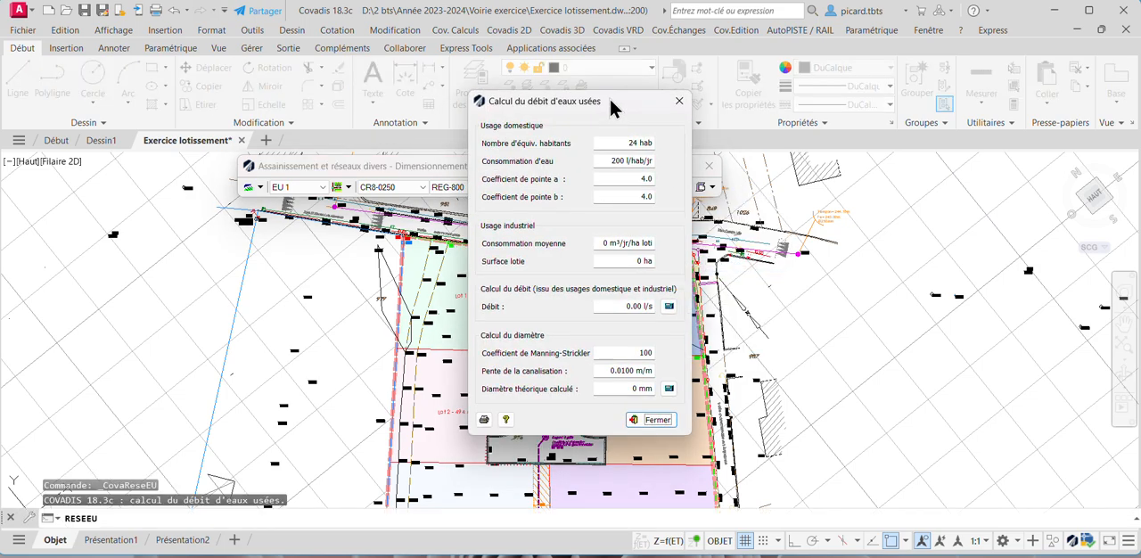
pyautogui.moveTo(612, 107)
pyautogui.mouseDown()
pyautogui.moveTo(889, 44)
pyautogui.moveTo(921, 12)
pyautogui.mouseUp()
pyautogui.scroll(-4, 472, 238)
pyautogui.scroll(2, 482, 259)
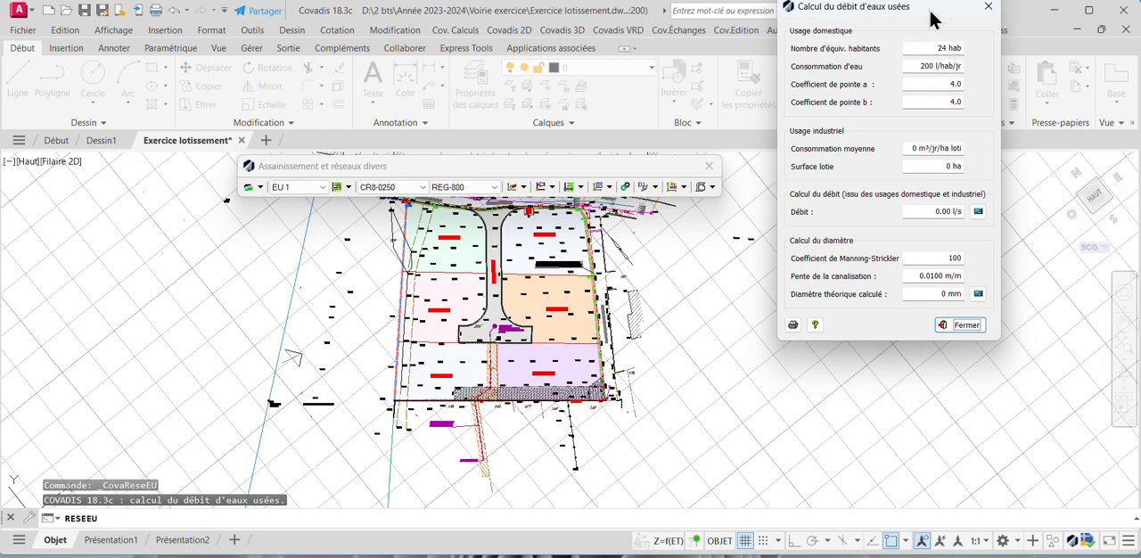
pyautogui.moveTo(929, 13); pyautogui.dragTo(919, 63)
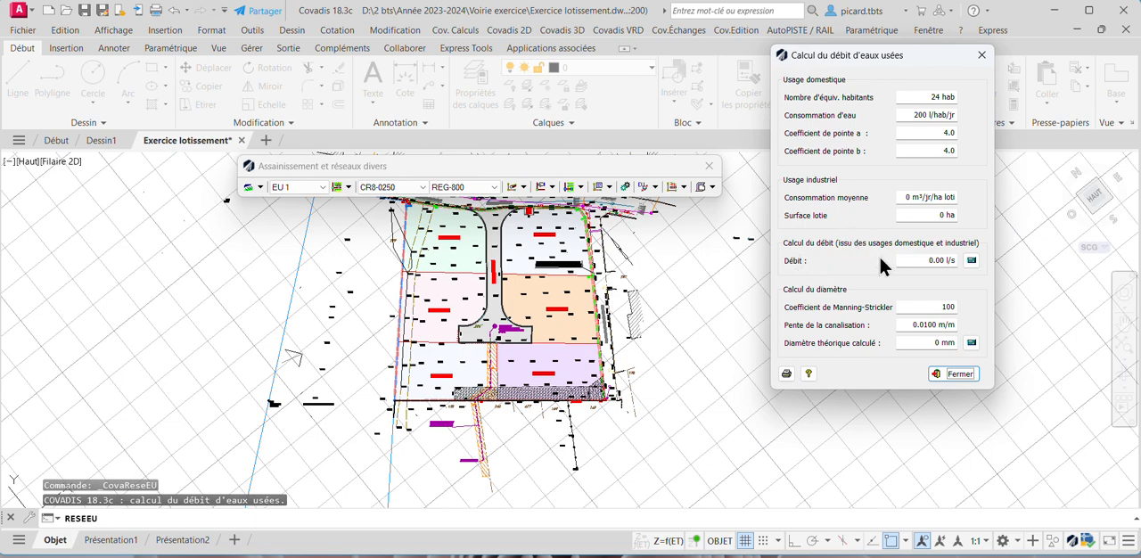
pyautogui.click(970, 262)
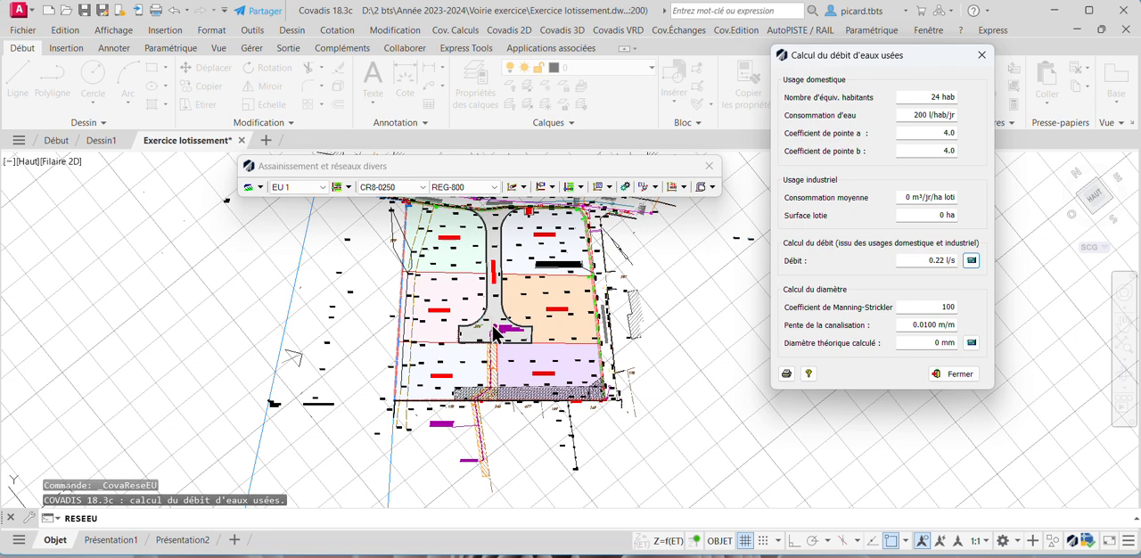
# - Set the pipe slope to 0.0200 m/m, calculate the theoretical diameter and dismiss the minimum-diameter notice
pyautogui.click(917, 325)
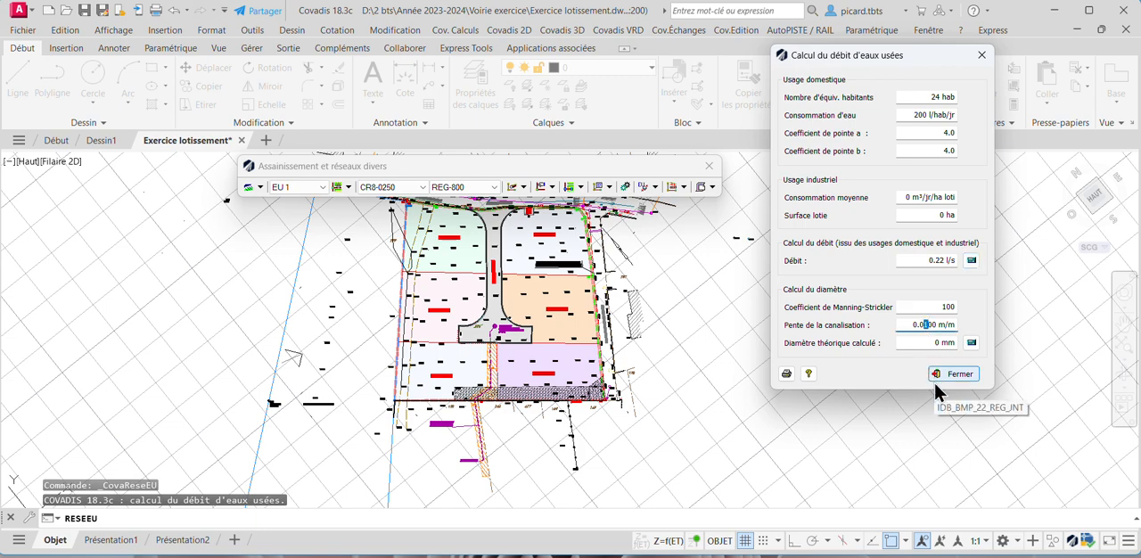
pyautogui.write('2')
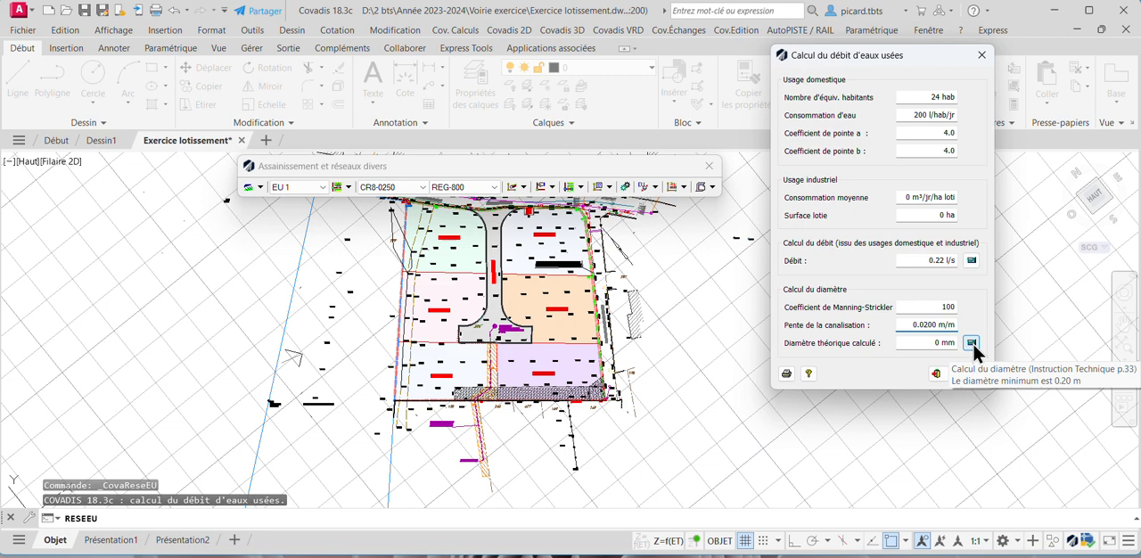
pyautogui.click(972, 343)
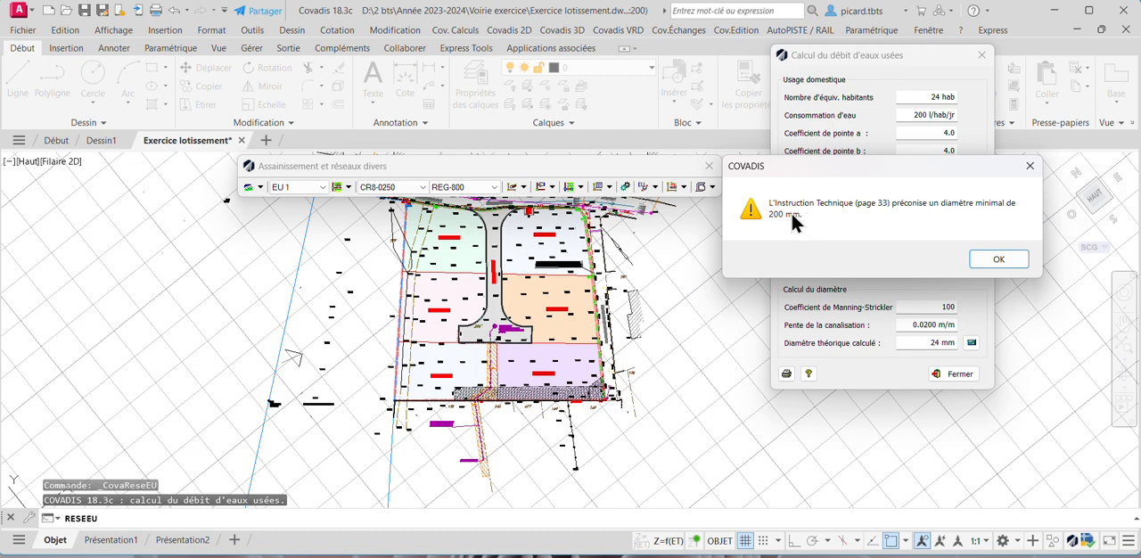
pyautogui.moveTo(880, 167); pyautogui.dragTo(568, 148)
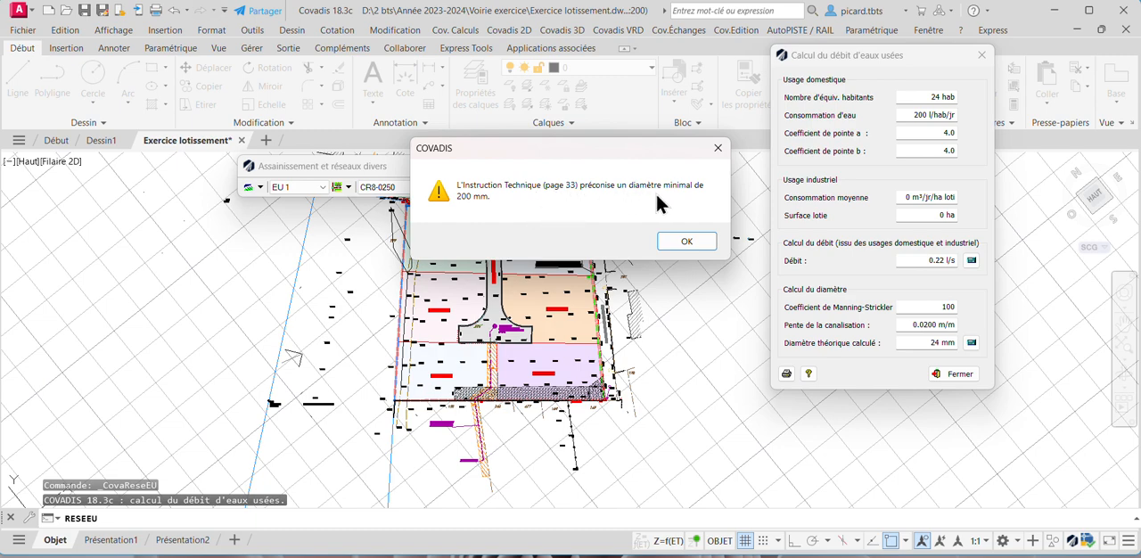
pyautogui.click(688, 243)
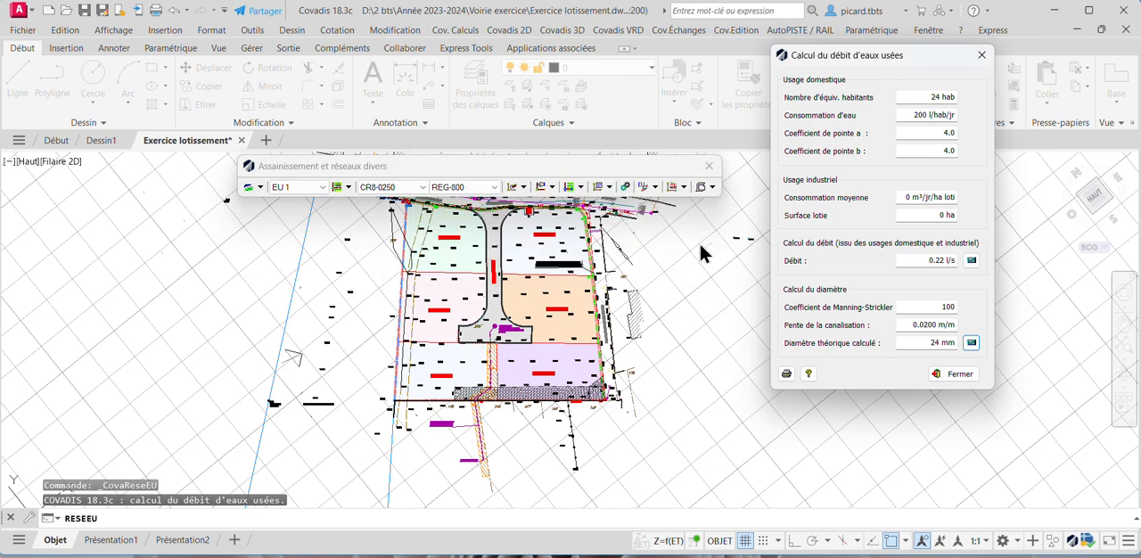
# - Export the wastewater calculation as the RTF listing Exercice lotissement_eu, review its results and close the document
pyautogui.click(788, 375)
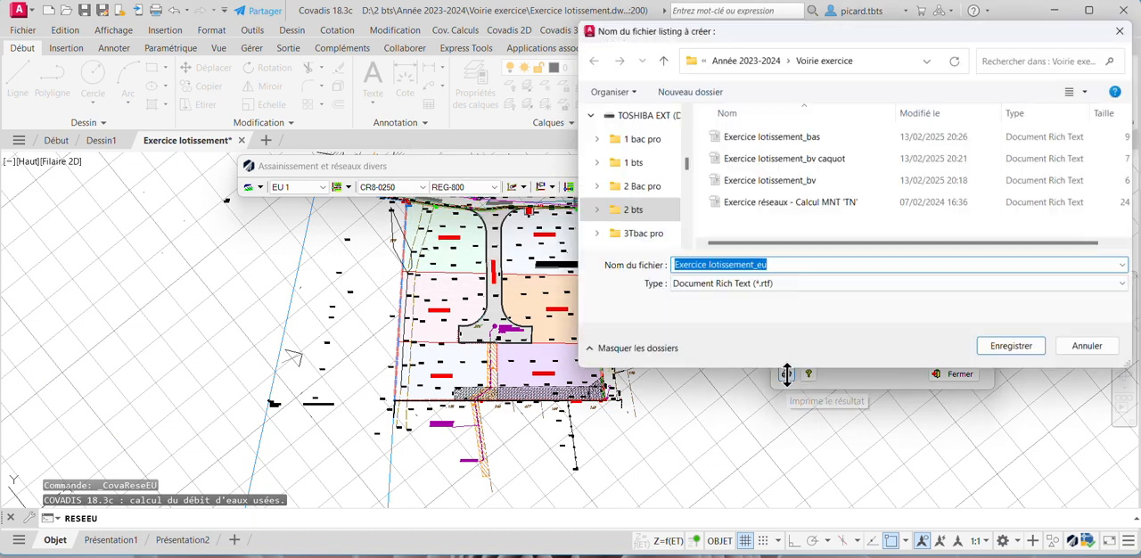
pyautogui.click(987, 346)
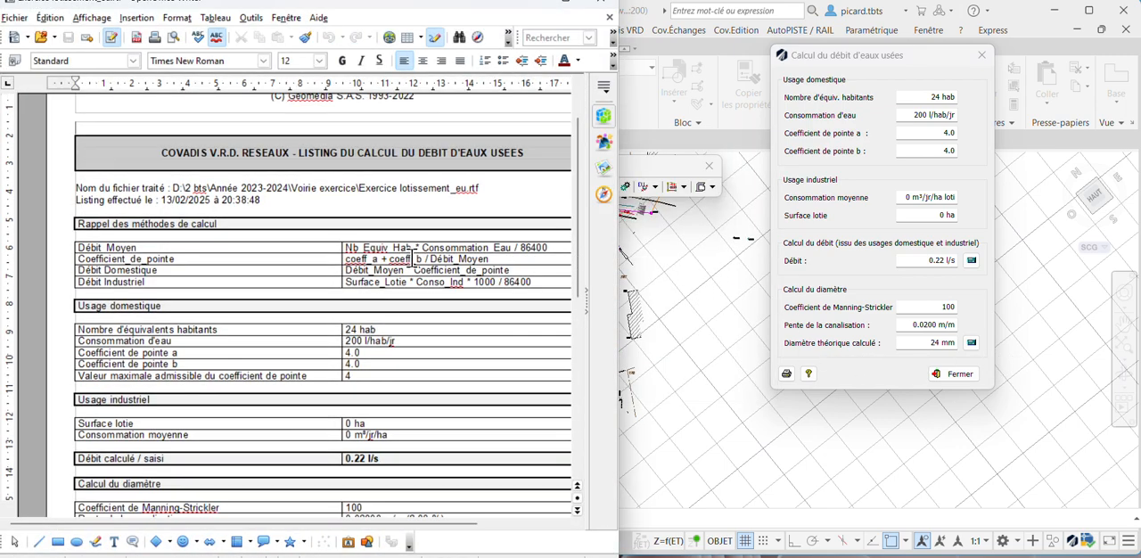
pyautogui.scroll(-1, 406, 268)
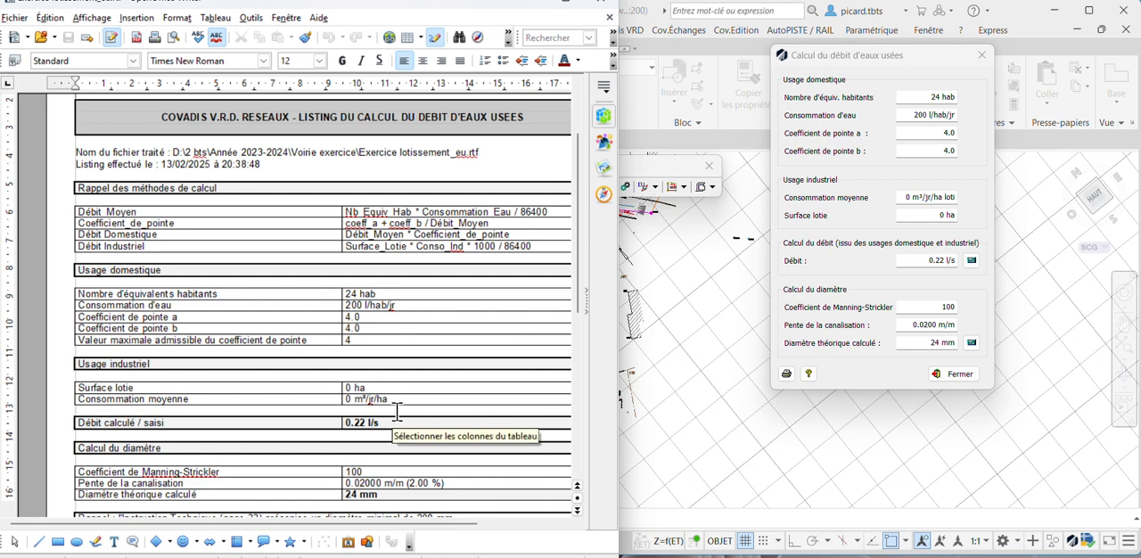
pyautogui.scroll(-2, 379, 330)
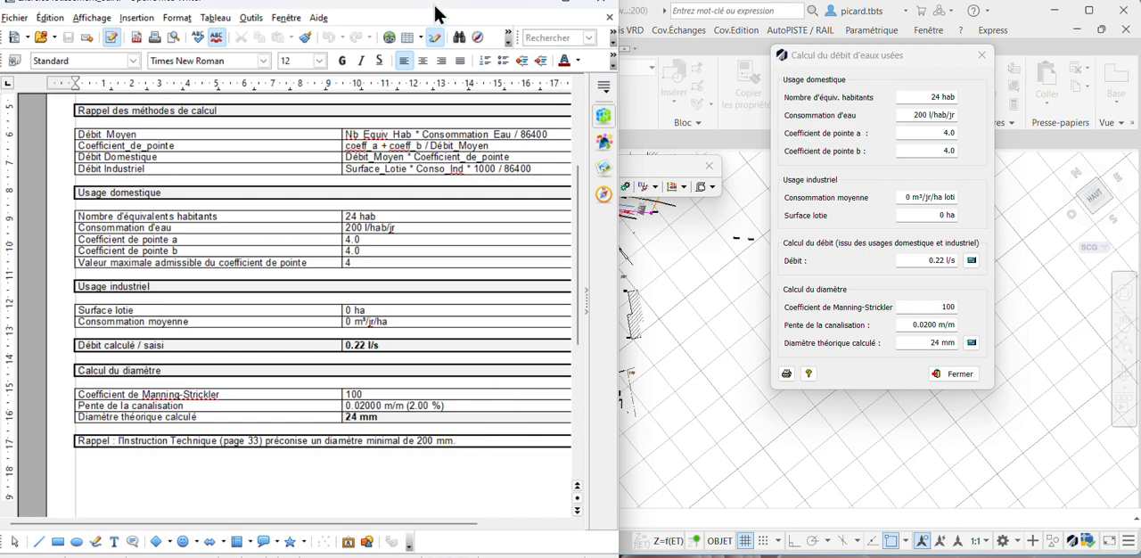
pyautogui.moveTo(433, 12); pyautogui.dragTo(443, 46)
pyautogui.click(597, 32)
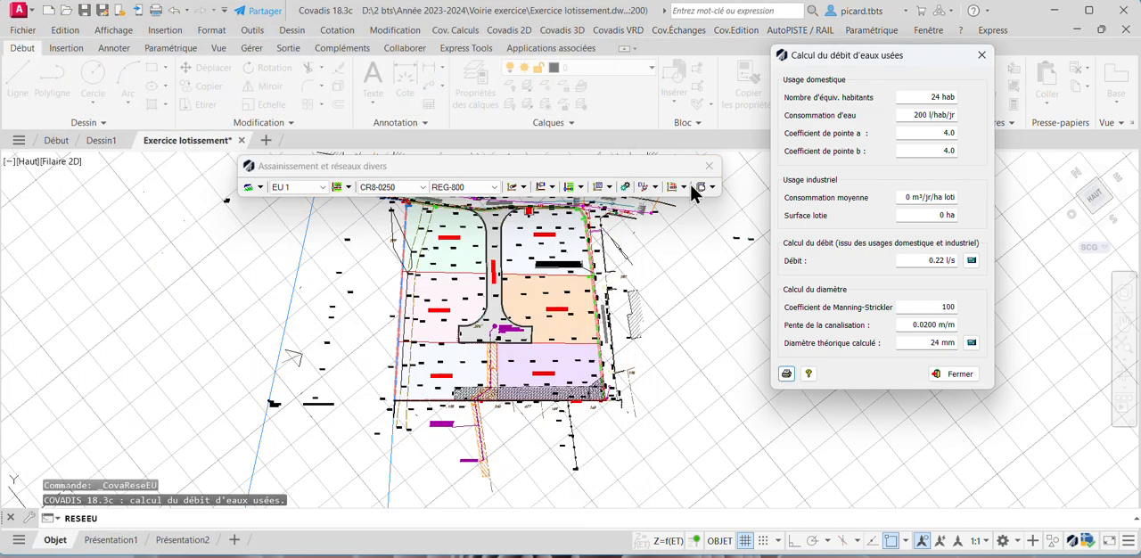
# - Choose pipe type CR8-0200 and manhole type REG-1000 for the EU 1 network
pyautogui.click(423, 187)
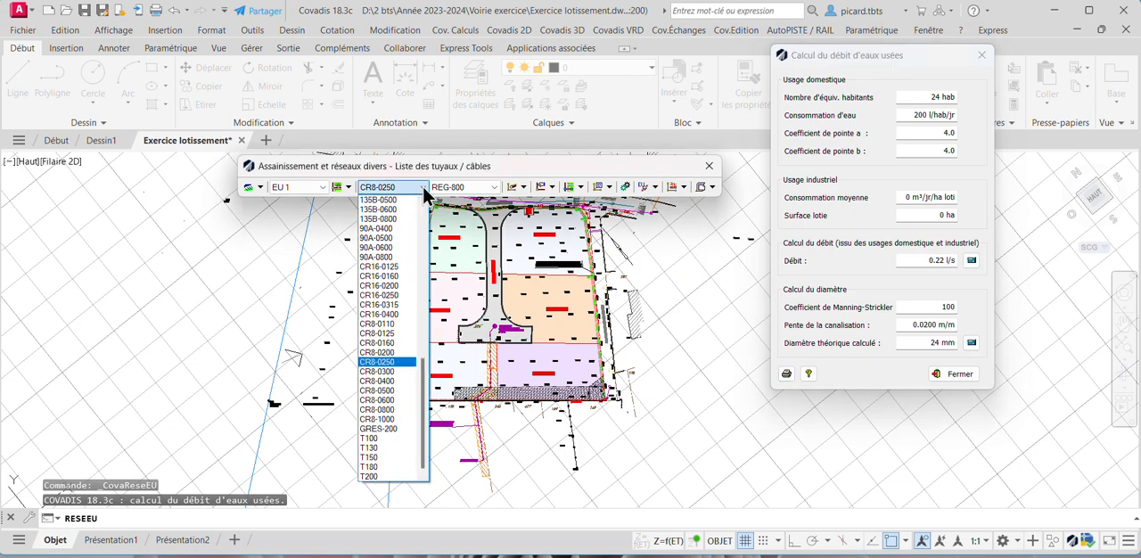
pyautogui.click(399, 353)
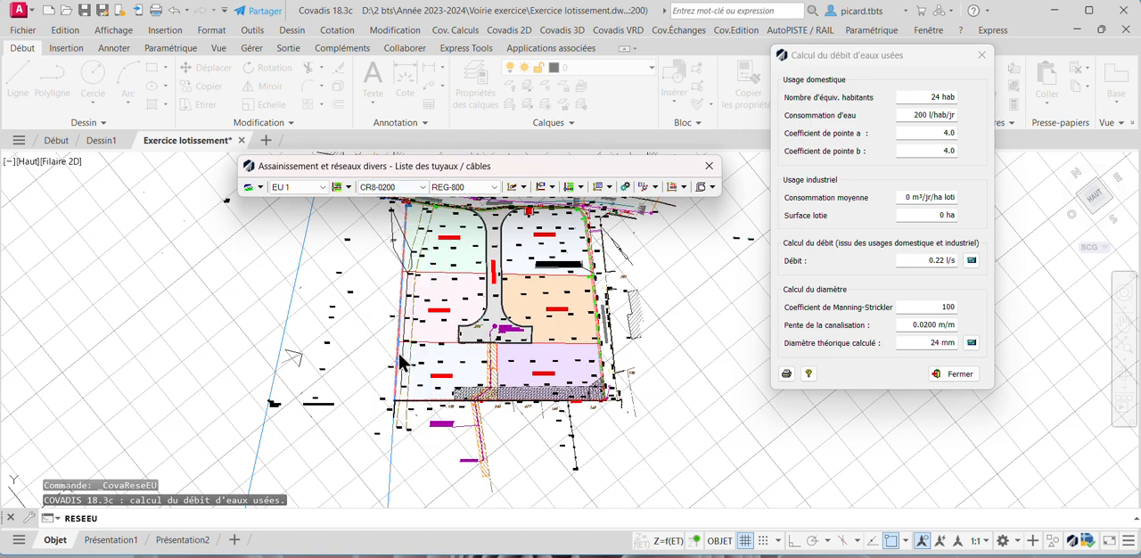
pyautogui.click(494, 188)
pyautogui.click(477, 211)
# - Start a new EU 1 pipe run, close the flow calculation and set the drawing direction from upstream to downstream
pyautogui.click(525, 187)
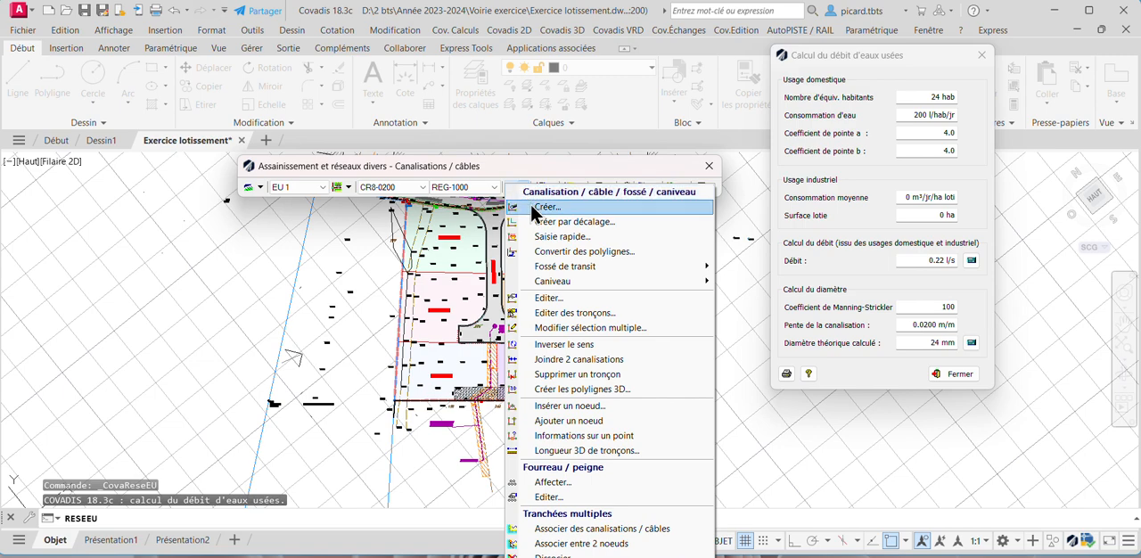
pyautogui.click(533, 209)
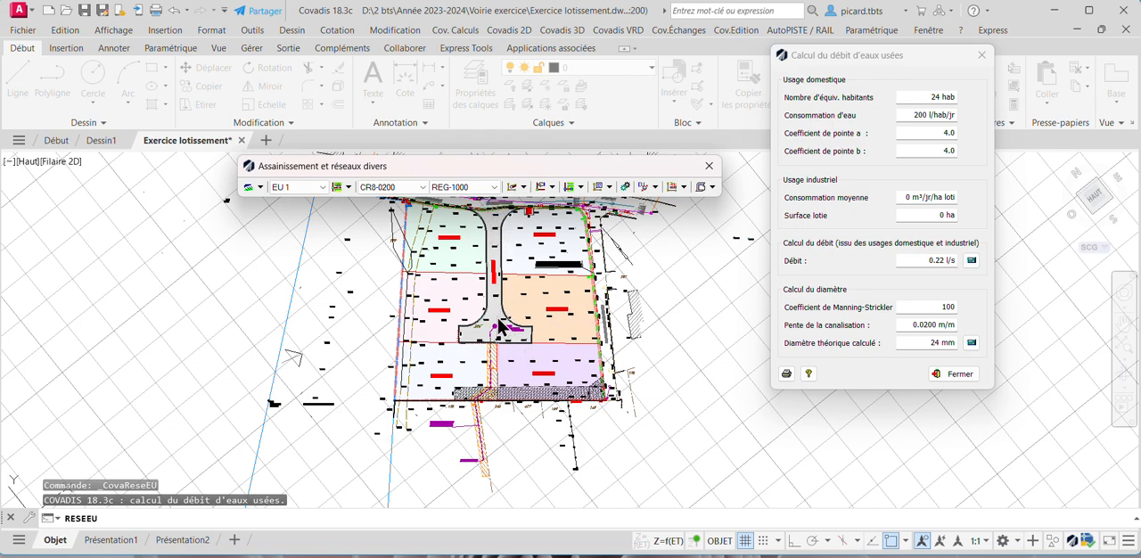
pyautogui.click(954, 373)
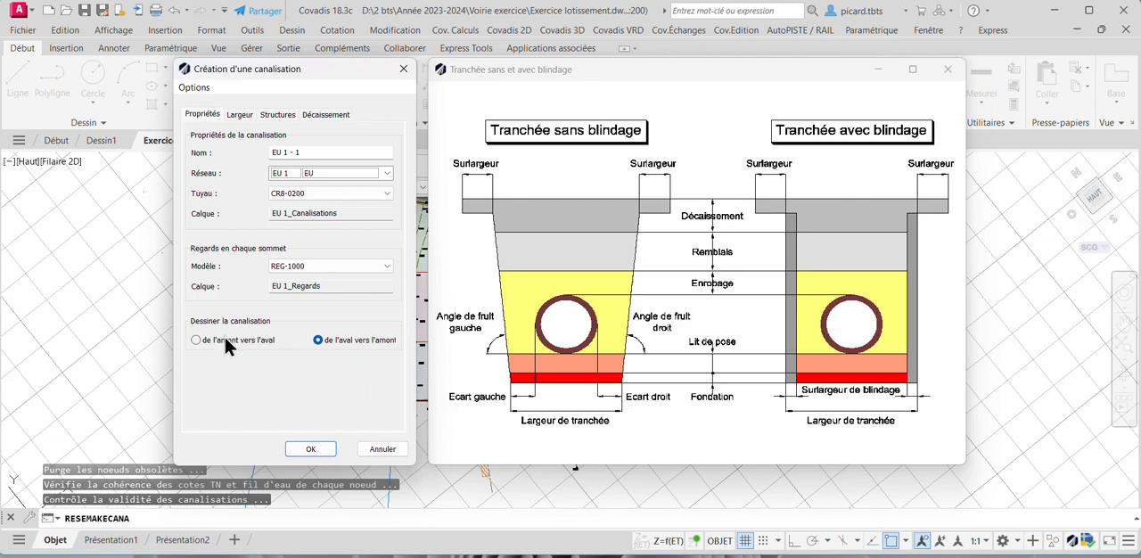
pyautogui.click(198, 341)
pyautogui.click(311, 449)
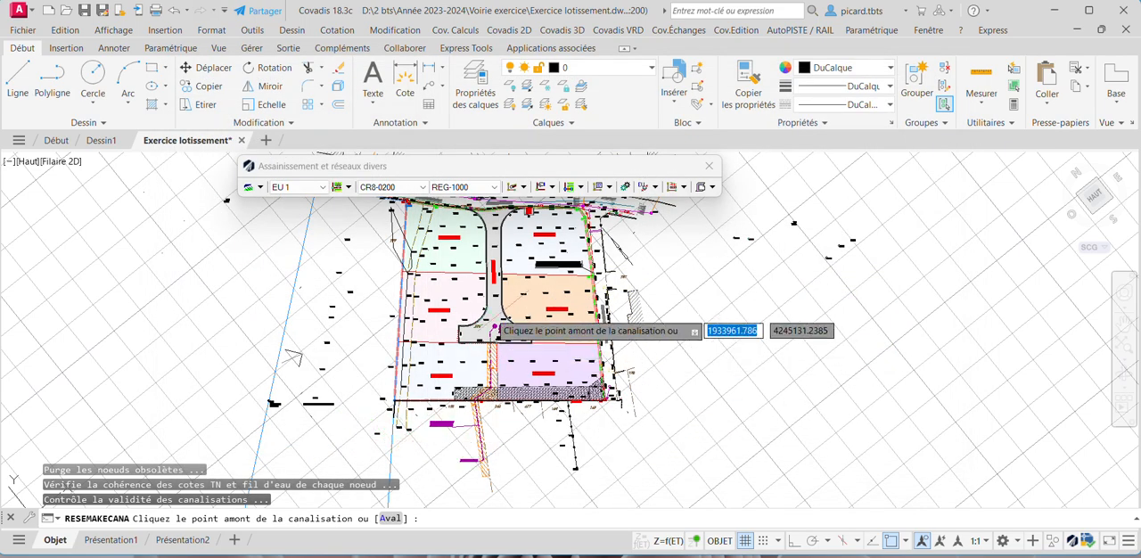
# - Place the run's upstream point in the turning area of the internal road, beside the grated manhole
pyautogui.scroll(1, 499, 334)
pyautogui.scroll(-1, 533, 347)
pyautogui.moveTo(547, 325)
pyautogui.mouseDown(button='middle')
pyautogui.moveTo(557, 432)
pyautogui.moveTo(609, 282)
pyautogui.mouseUp(button='middle')
pyautogui.scroll(-1, 566, 374)
pyautogui.scroll(1, 583, 282)
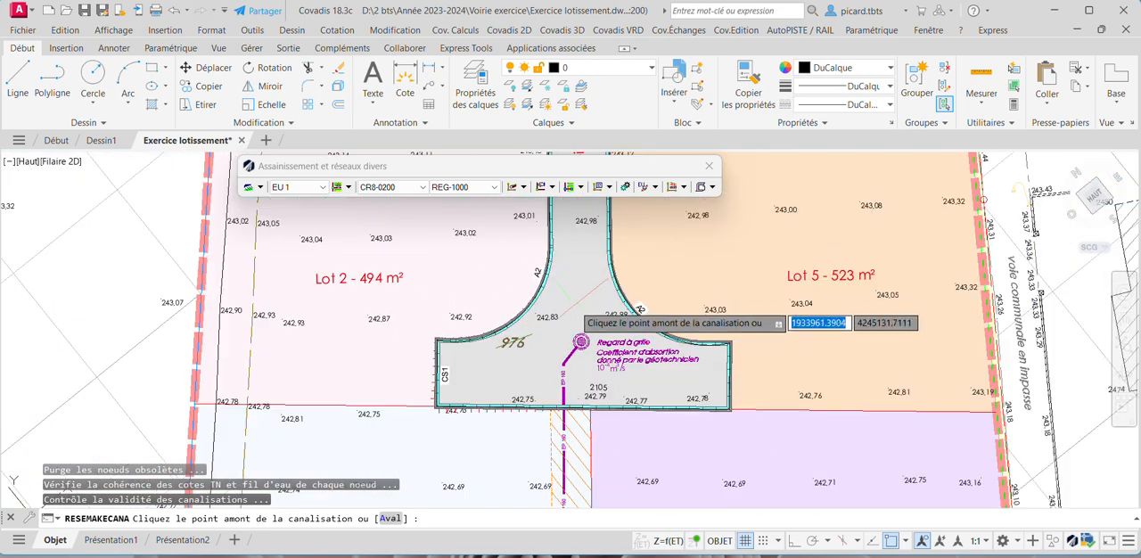
pyautogui.click(581, 342)
# - Run the pipe about 28 m along the internal road to a point near its entrance and finish at existing manhole 2113 on route du Bouchet
pyautogui.moveTo(601, 202); pyautogui.dragTo(617, 432, button='middle')
pyautogui.moveTo(599, 271); pyautogui.dragTo(610, 459, button='middle')
pyautogui.scroll(1, 598, 323)
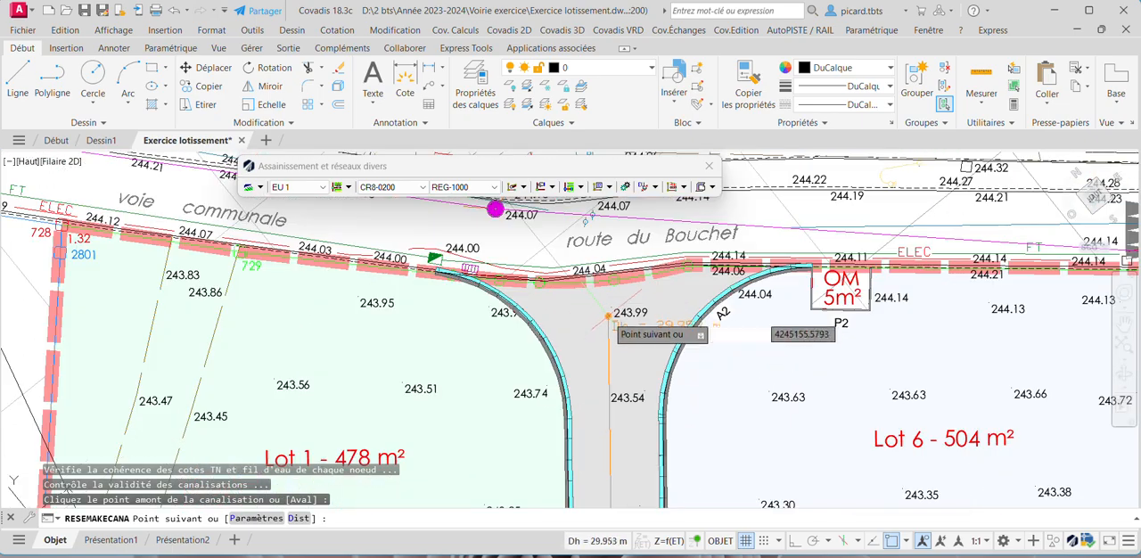
pyautogui.scroll(-1, 601, 336)
pyautogui.moveTo(602, 337); pyautogui.dragTo(606, 184, button='middle')
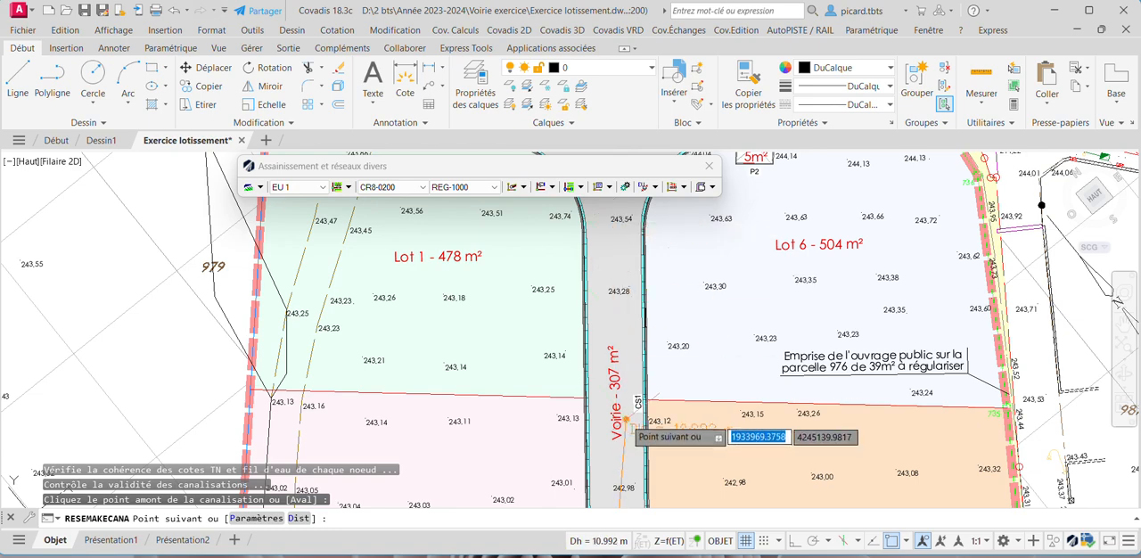
pyautogui.moveTo(624, 416); pyautogui.dragTo(624, 224, button='middle')
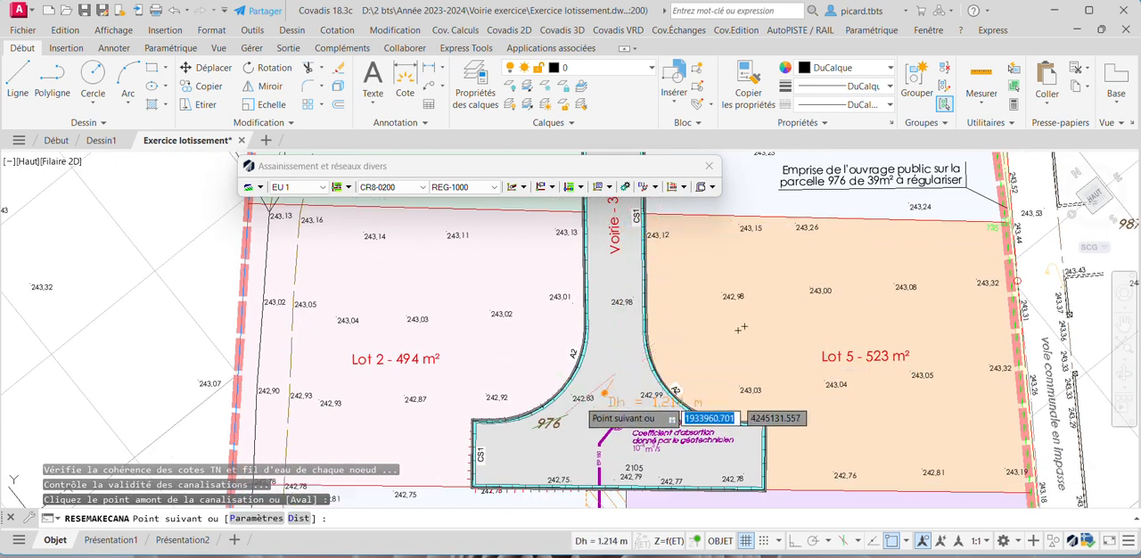
pyautogui.moveTo(624, 248); pyautogui.dragTo(638, 437, button='middle')
pyautogui.moveTo(616, 285); pyautogui.dragTo(621, 433, button='middle')
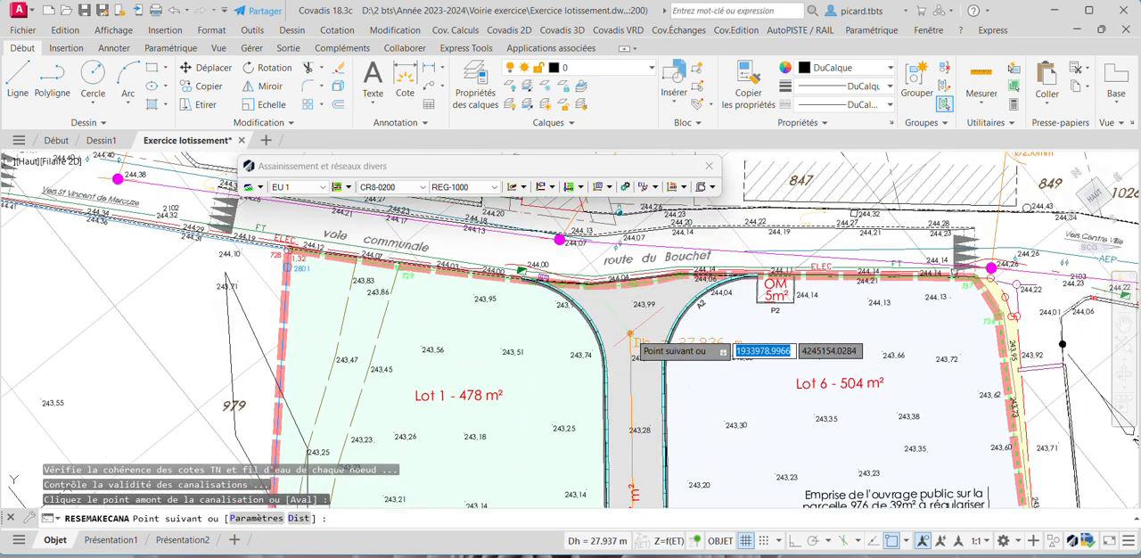
pyautogui.scroll(6, 538, 236)
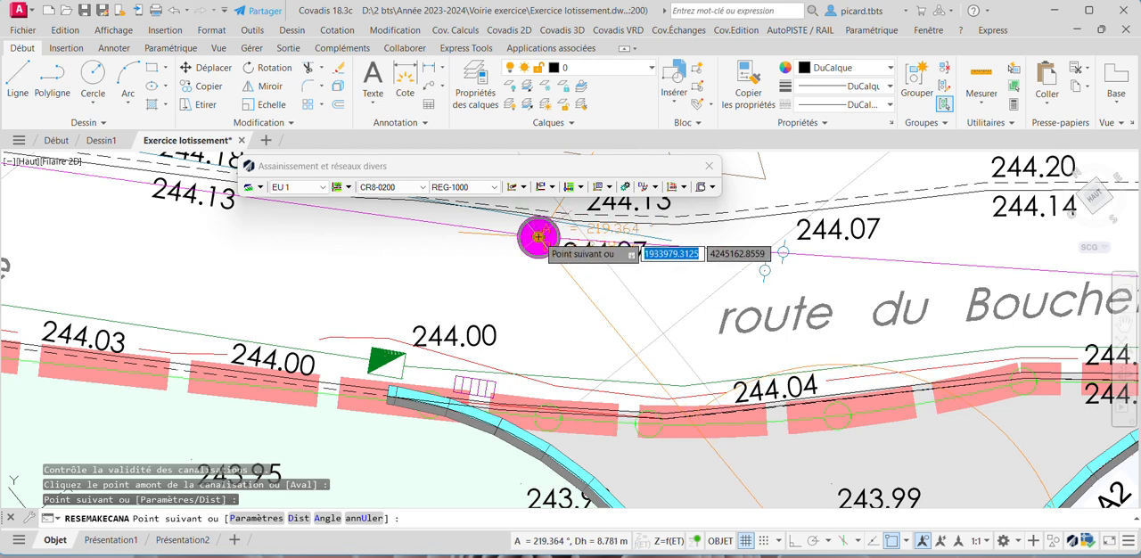
pyautogui.click(538, 237)
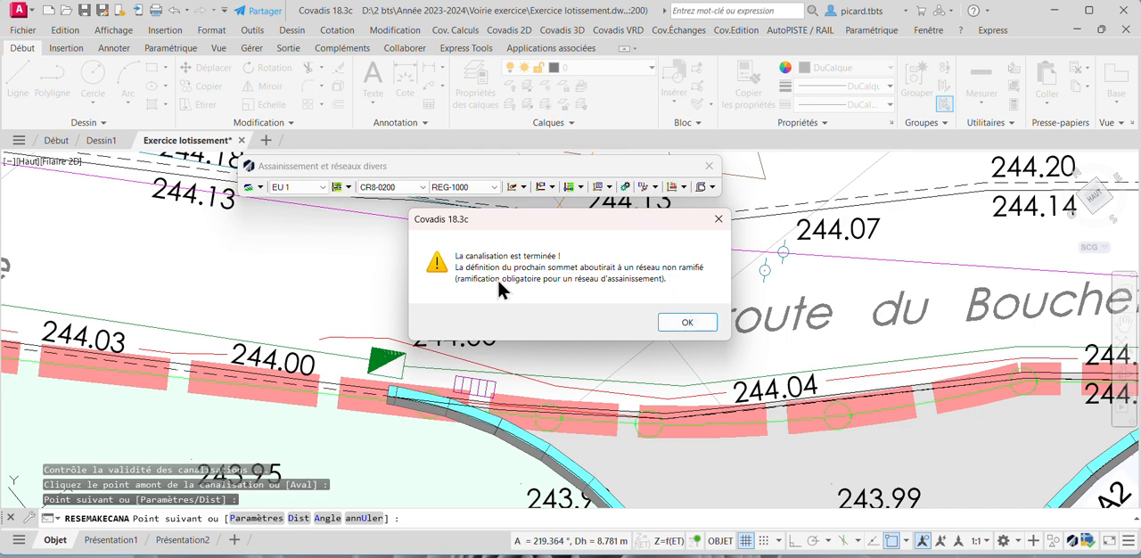
pyautogui.click(690, 321)
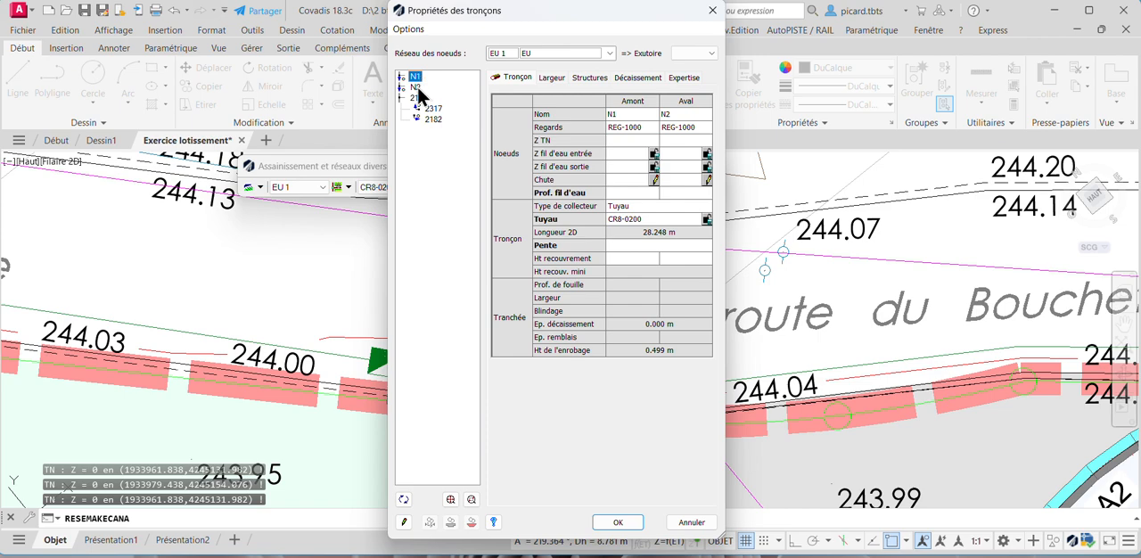
# - Examine the positions of nodes N1, N2 and 2113 on the plan against the section properties
pyautogui.scroll(-5, 757, 204)
pyautogui.scroll(5, 894, 441)
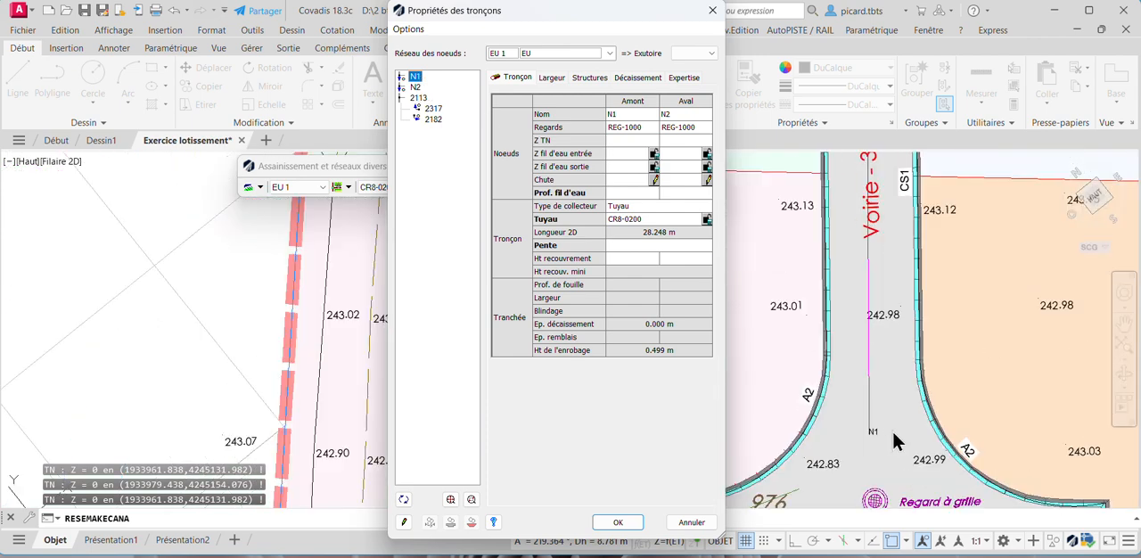
pyautogui.scroll(-3, 876, 448)
pyautogui.scroll(5, 894, 215)
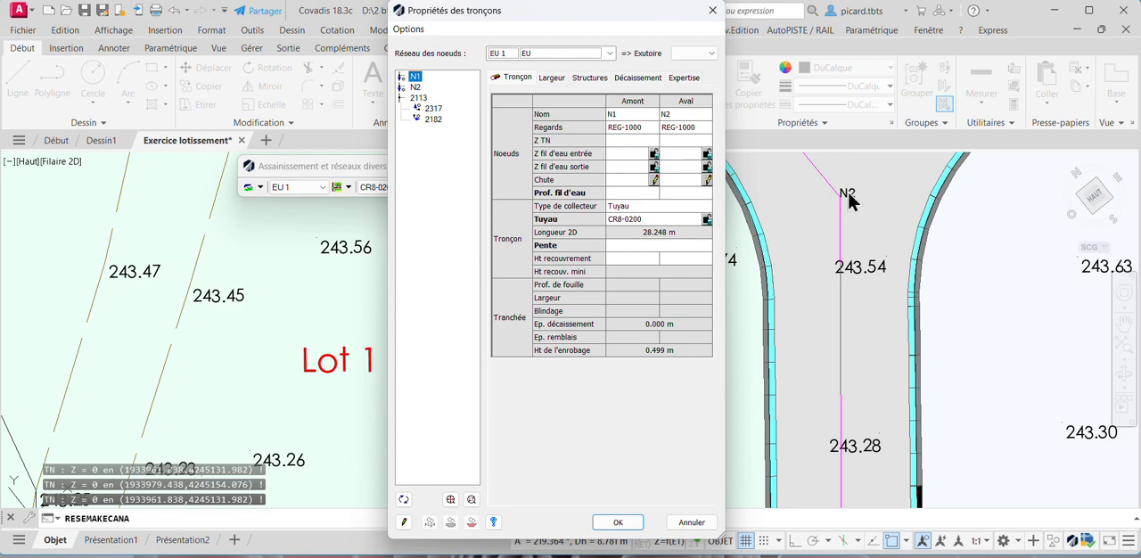
pyautogui.scroll(-5, 849, 200)
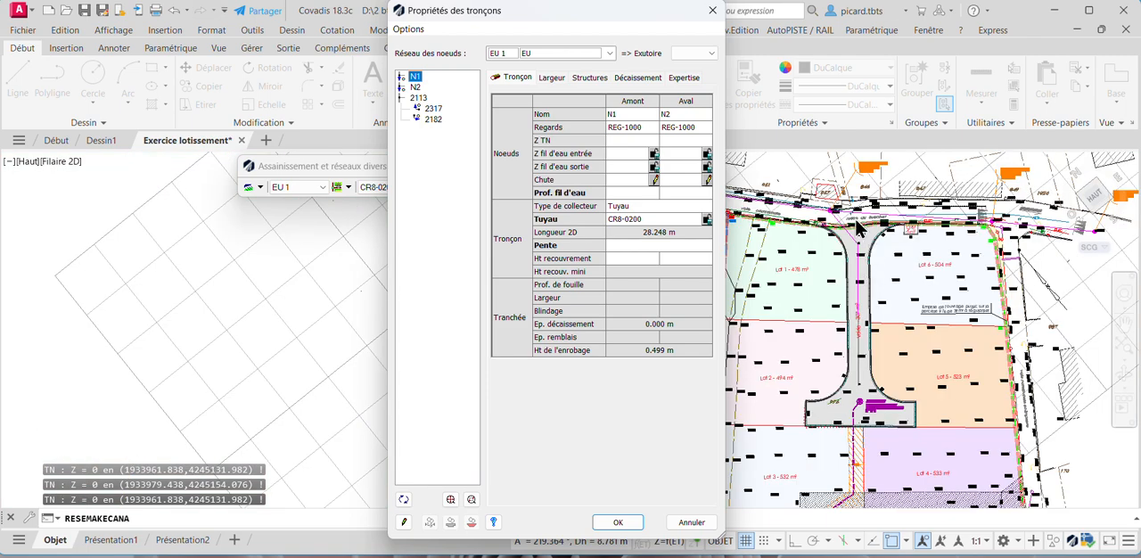
pyautogui.scroll(4, 848, 233)
pyautogui.scroll(2, 790, 229)
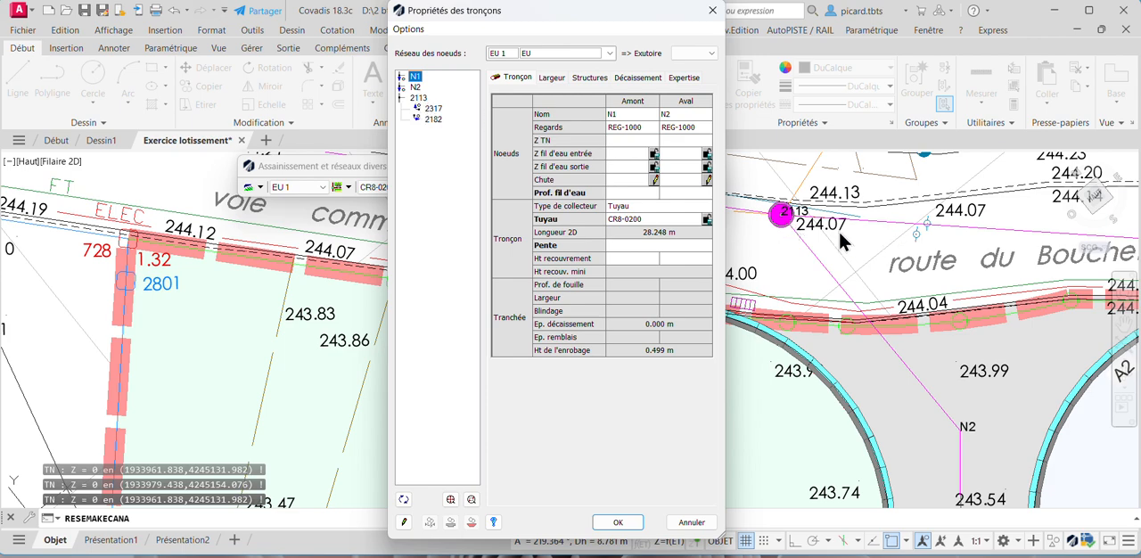
pyautogui.scroll(-5, 843, 241)
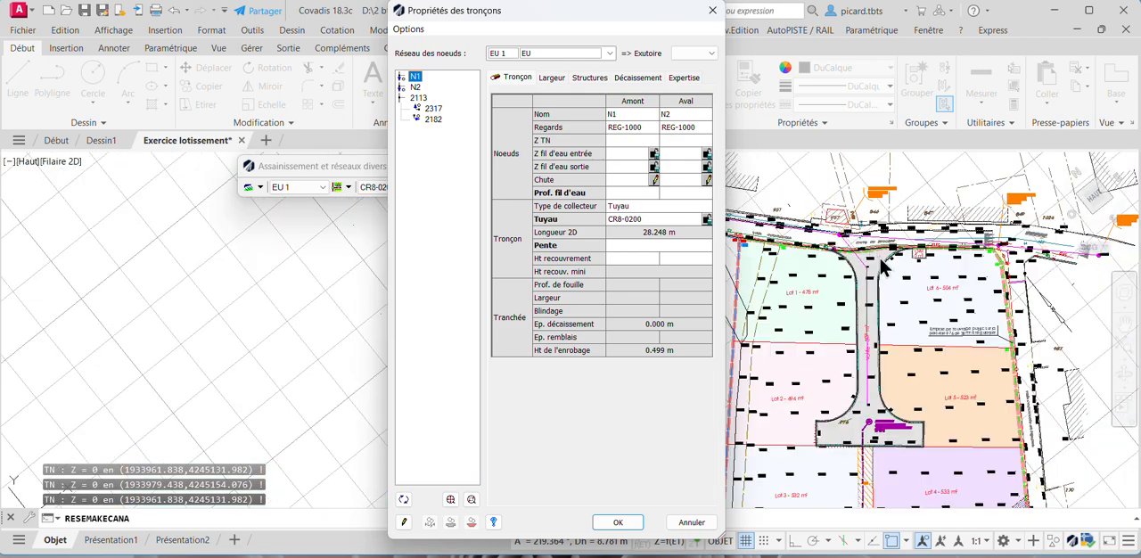
pyautogui.scroll(5, 874, 270)
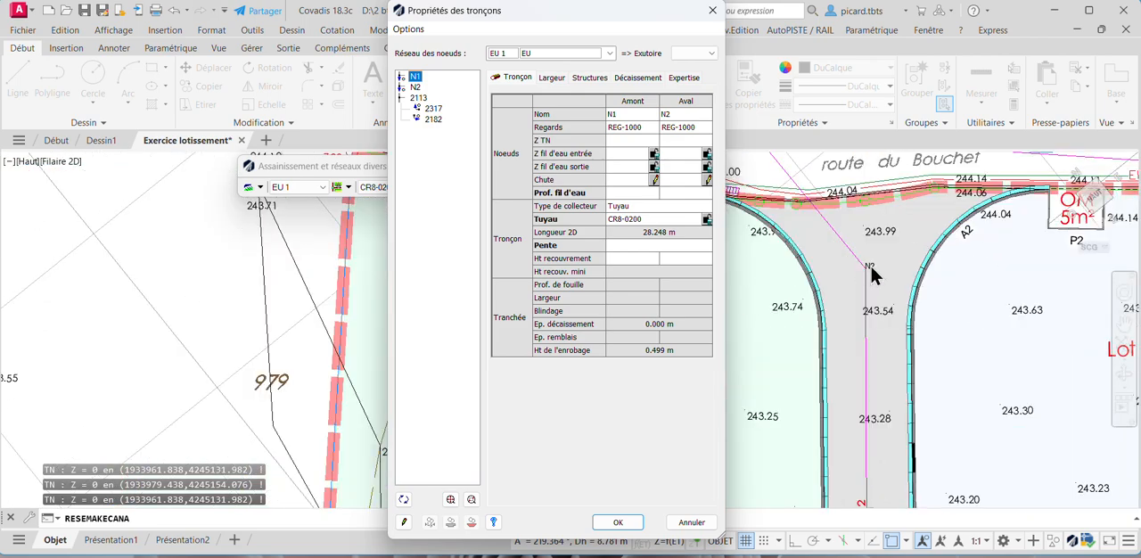
pyautogui.scroll(-4, 875, 272)
pyautogui.scroll(5, 870, 482)
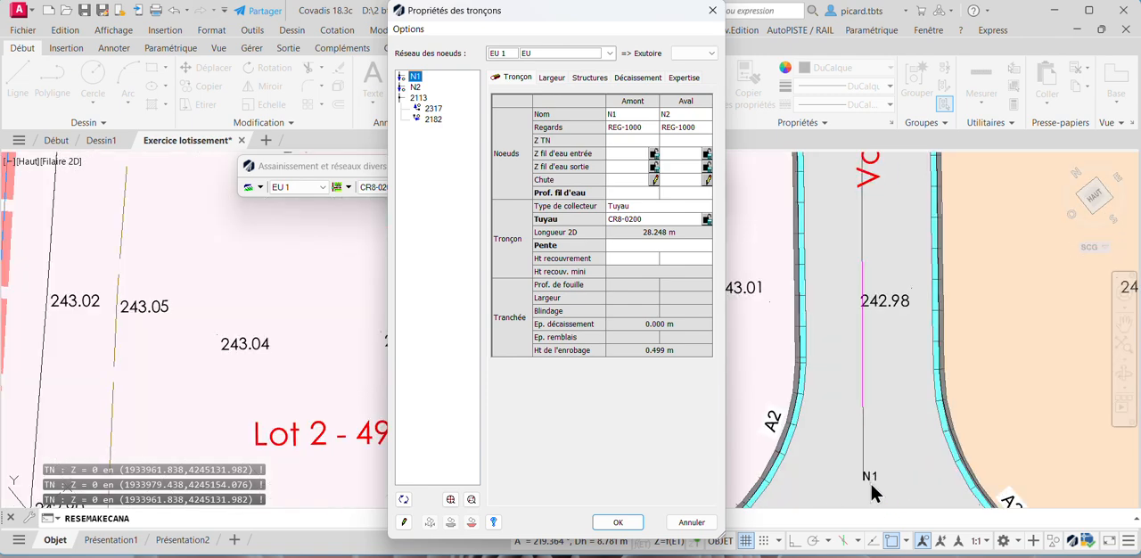
pyautogui.scroll(-5, 870, 480)
pyautogui.scroll(5, 883, 271)
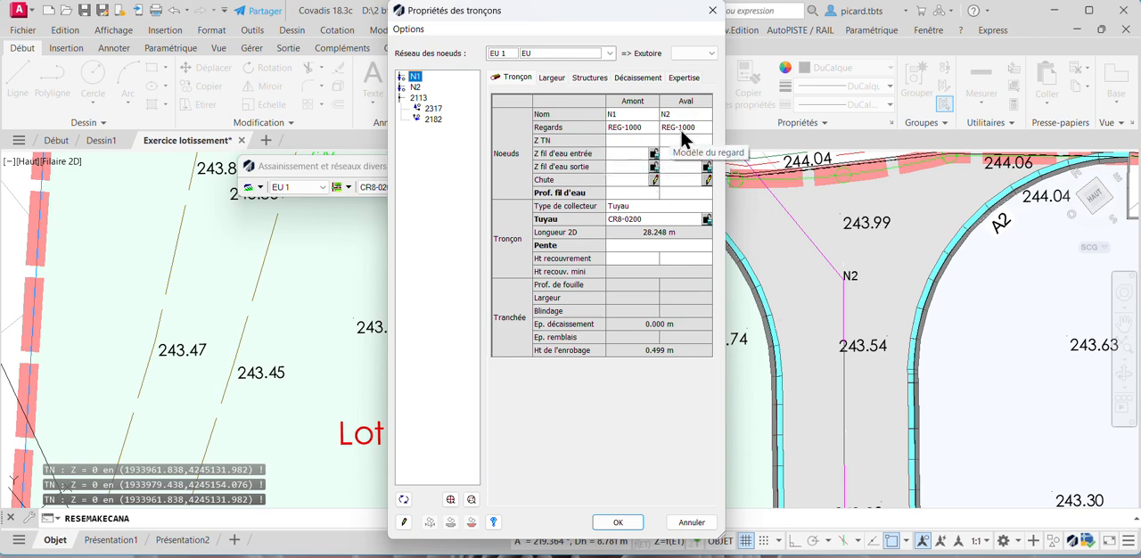
# - Accept the new run's section properties without correcting the missing ground level of node N1
pyautogui.click(619, 523)
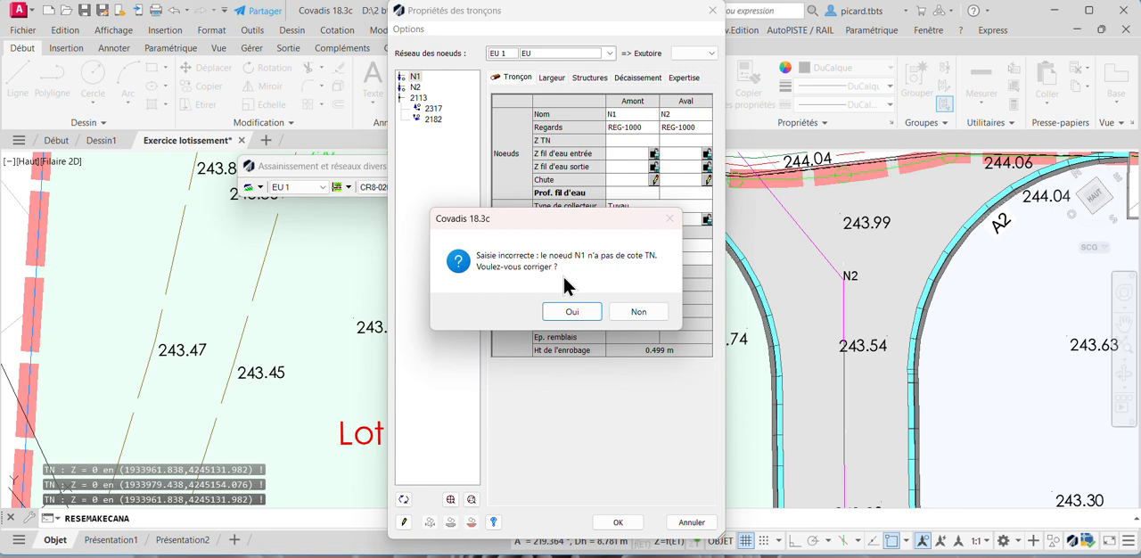
pyautogui.click(637, 314)
pyautogui.scroll(-8, 879, 285)
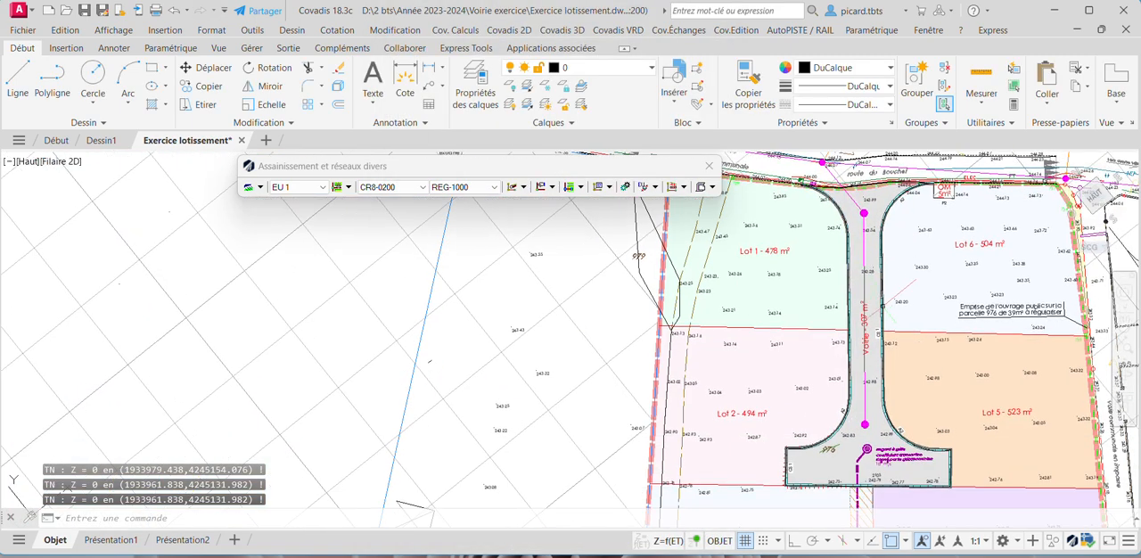
# - Thaw the terrain model layer "PFM_VRD1 MNT projet + talus + TN"
pyautogui.click(651, 67)
pyautogui.scroll(-7, 646, 282)
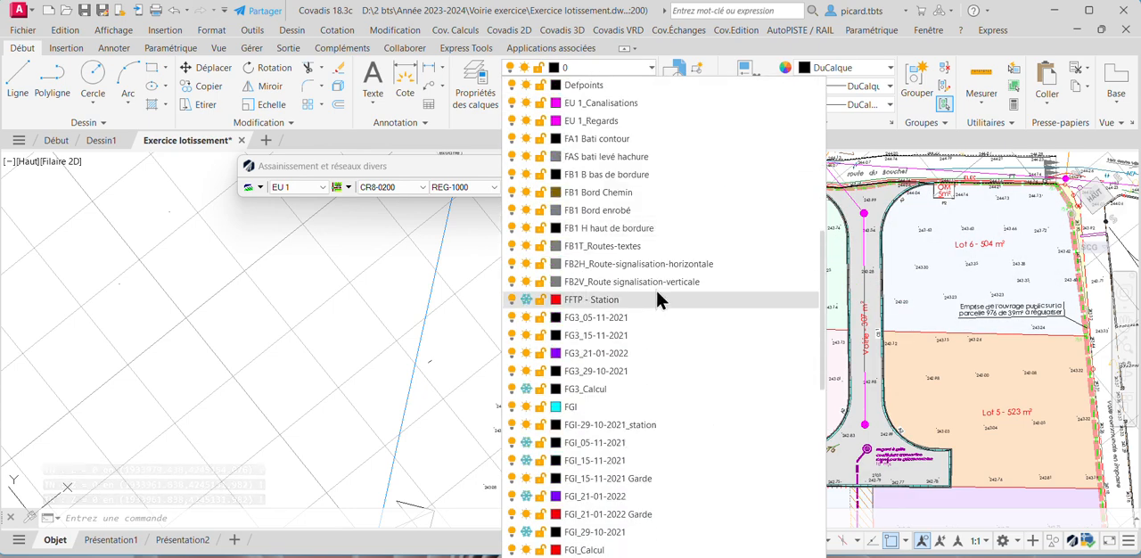
pyautogui.scroll(-8, 628, 432)
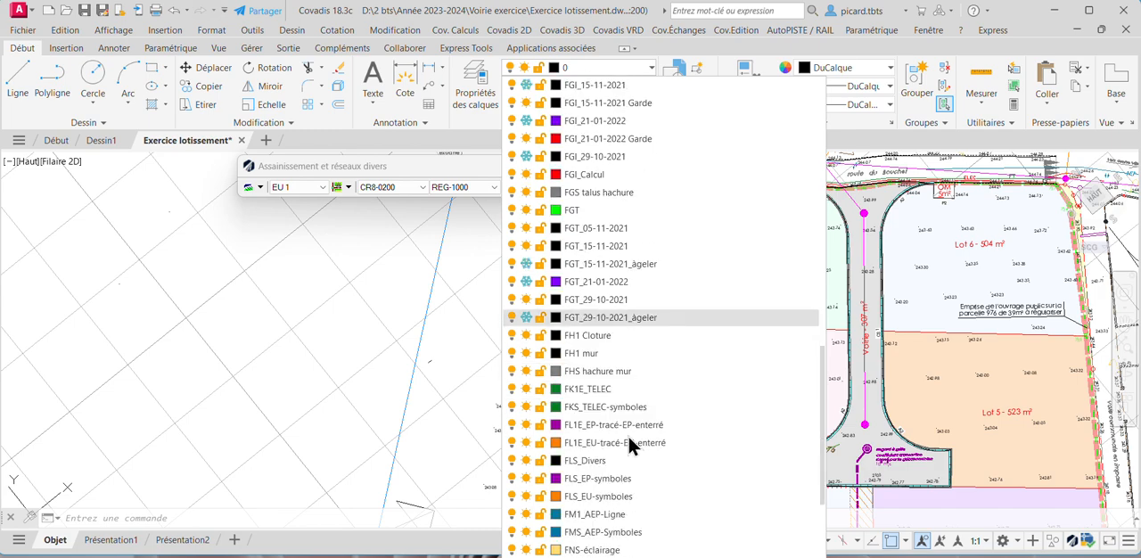
pyautogui.scroll(-1, 636, 478)
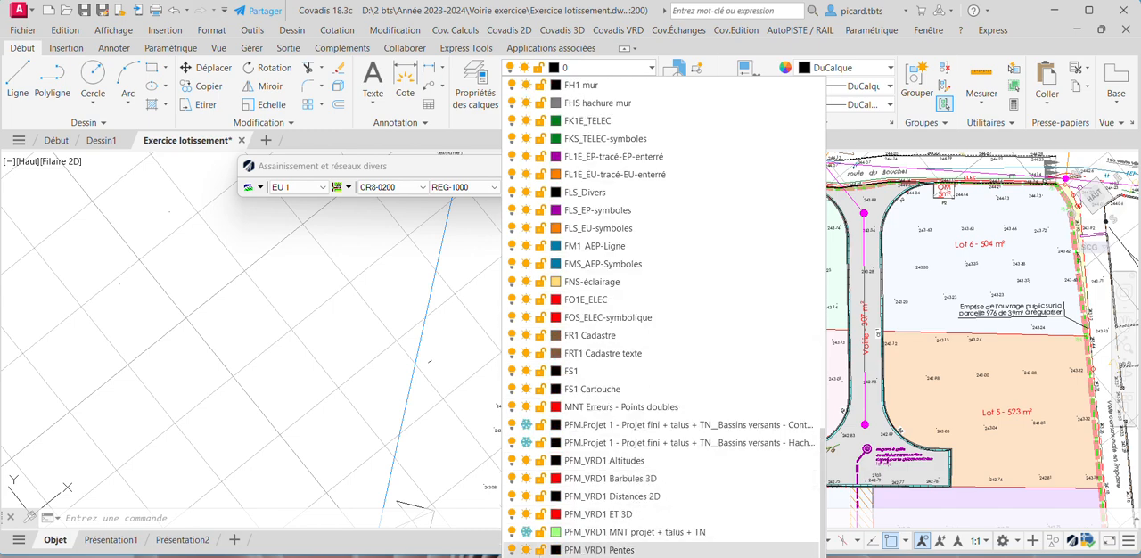
pyautogui.click(526, 533)
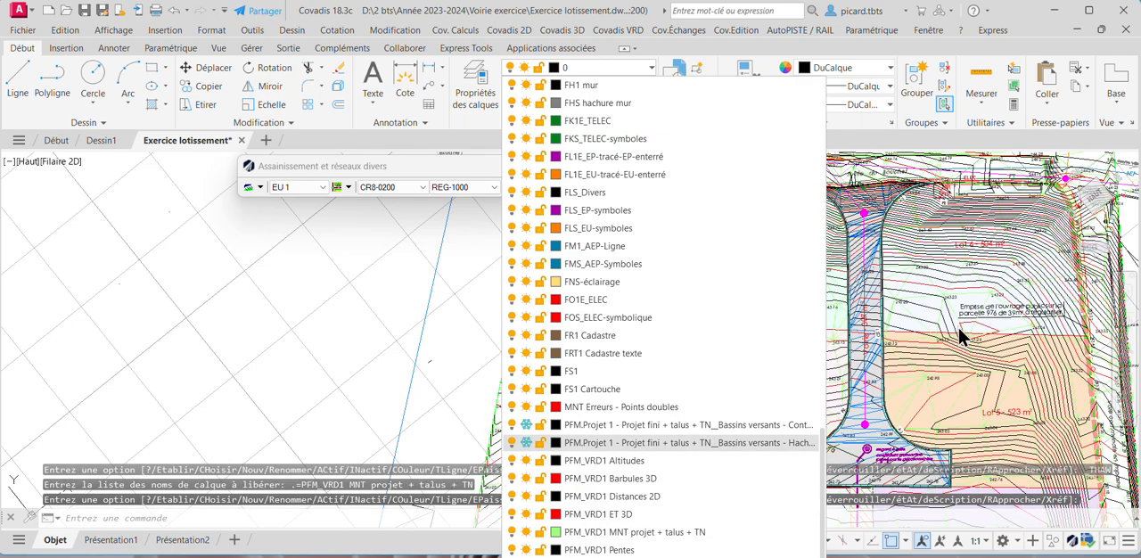
# - Set node N1's ground level to 242.97 m from the terrain model and accept without correcting node N2's missing level
pyautogui.scroll(5, 869, 459)
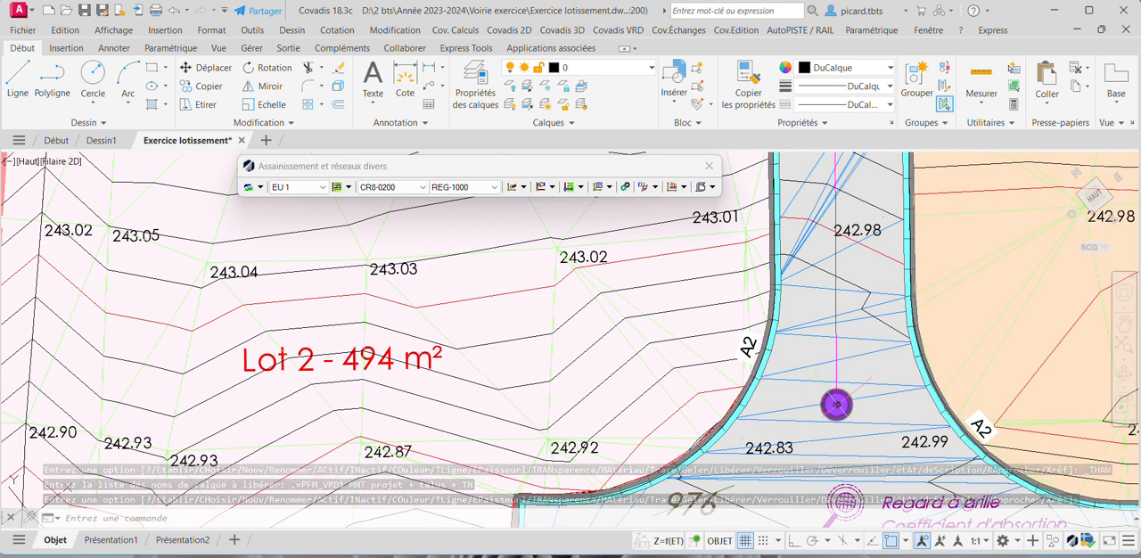
pyautogui.moveTo(836, 405)
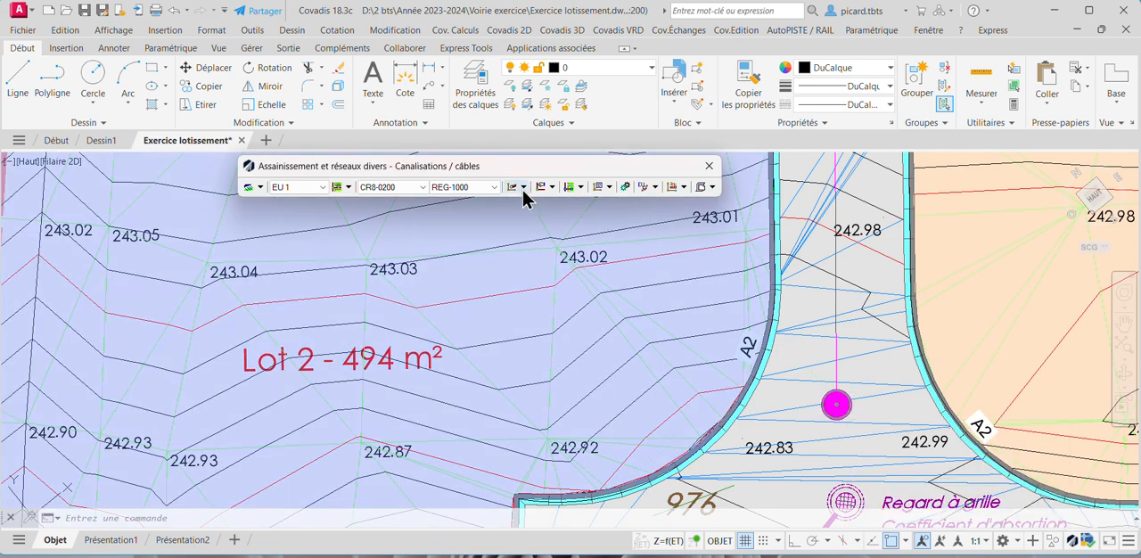
pyautogui.click(520, 188)
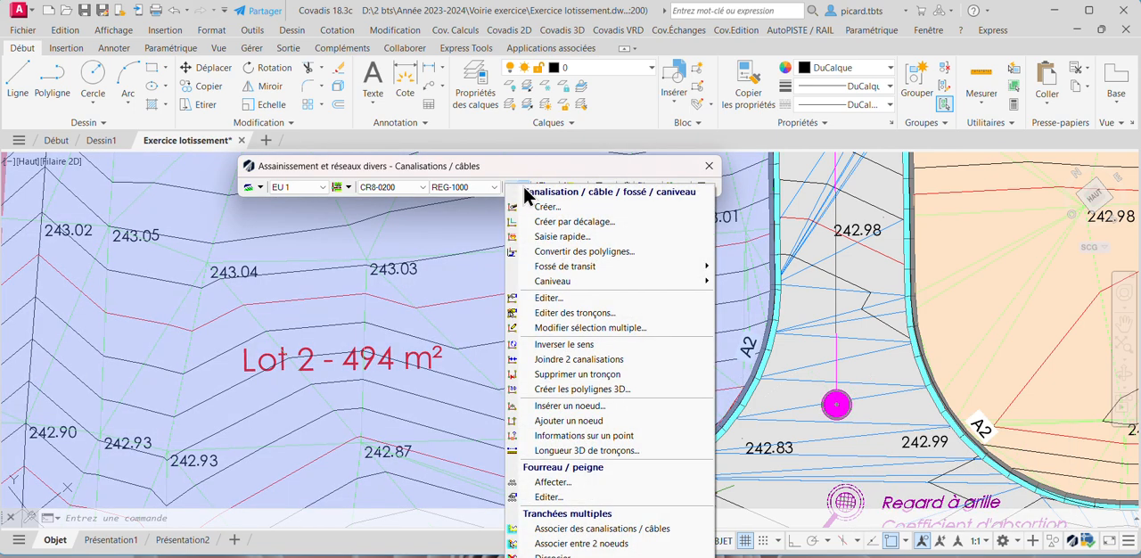
pyautogui.click(550, 299)
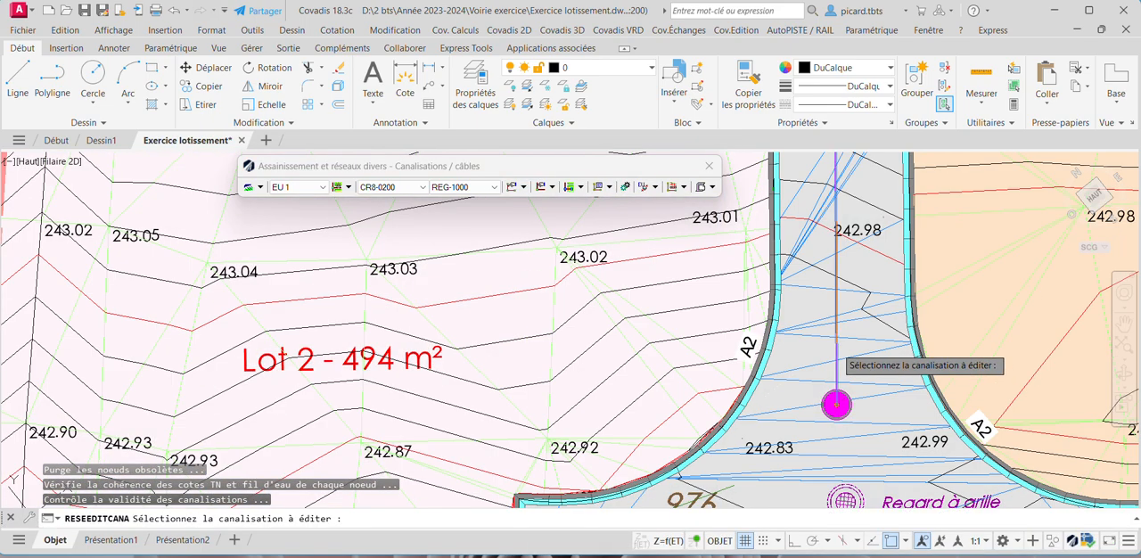
pyautogui.click(836, 357)
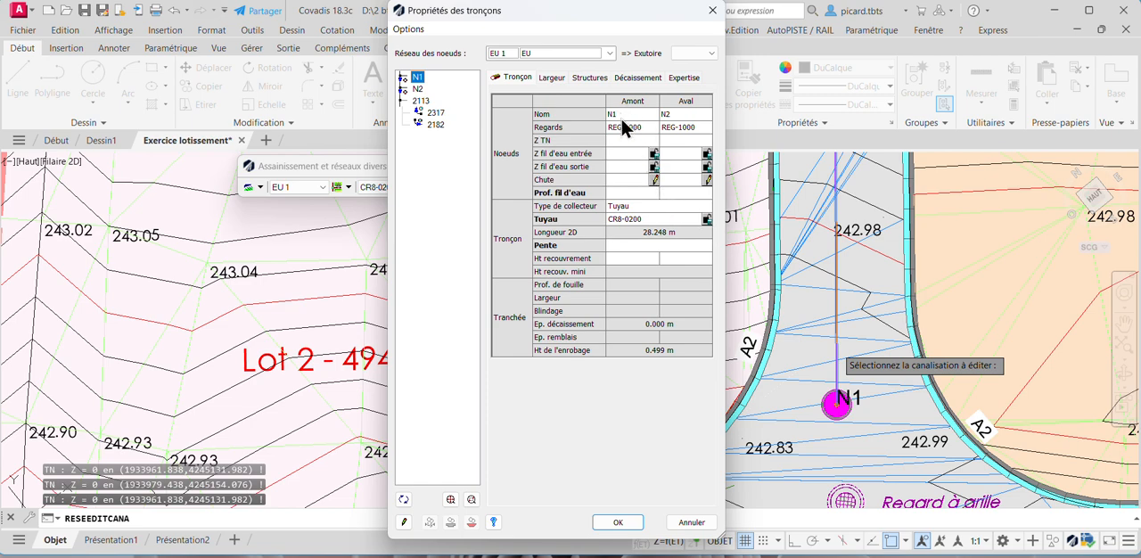
pyautogui.click(633, 141)
pyautogui.write('242.97')
pyautogui.press('Return')
pyautogui.click(618, 523)
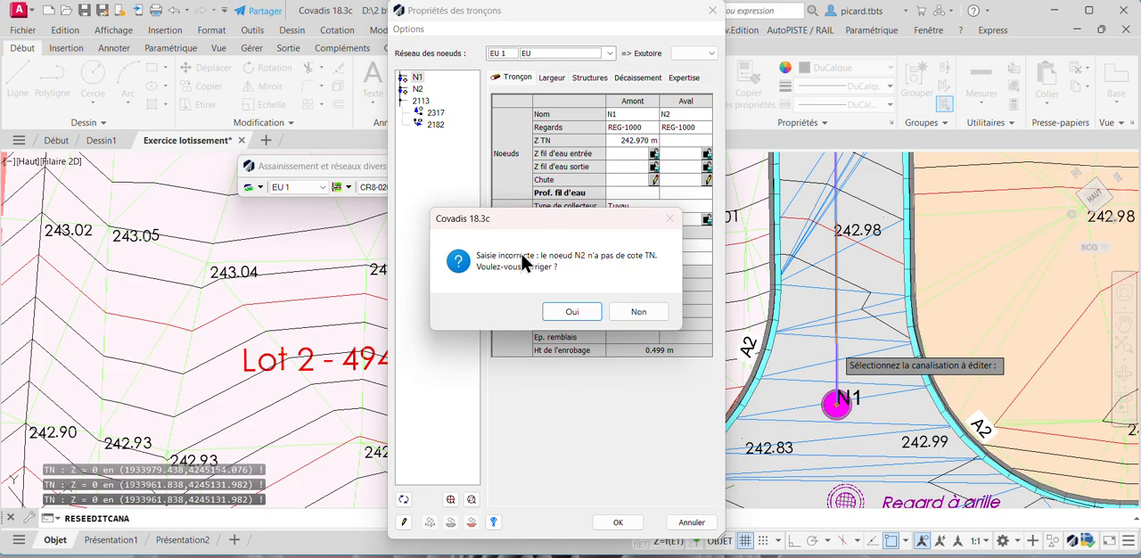
pyautogui.click(638, 311)
# - Read the terrain level at manhole N2 and set its ground level to 243.69 m in the N2–2113 section properties
pyautogui.scroll(-3, 636, 318)
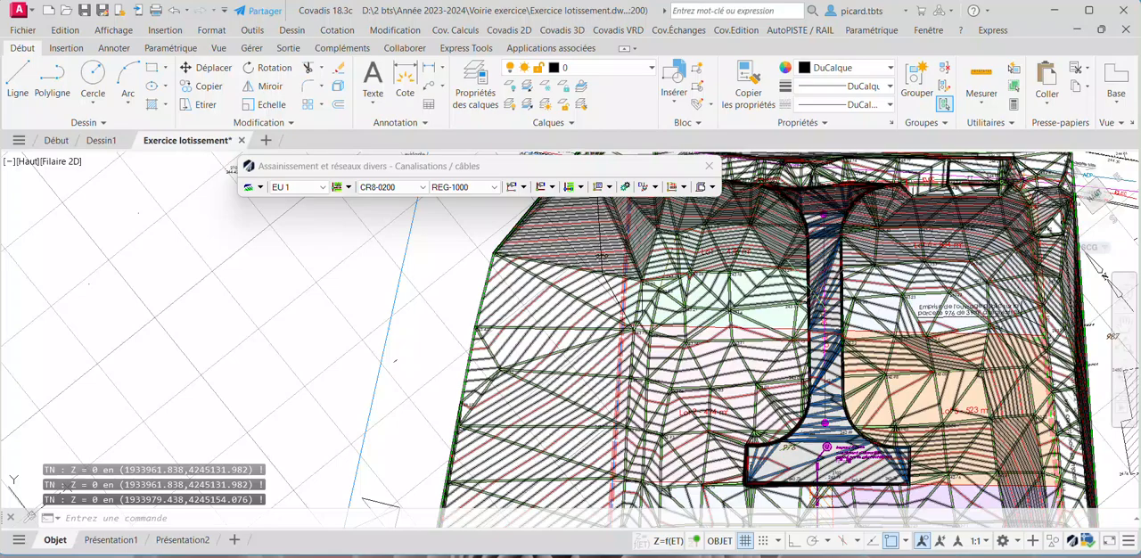
pyautogui.scroll(5, 813, 227)
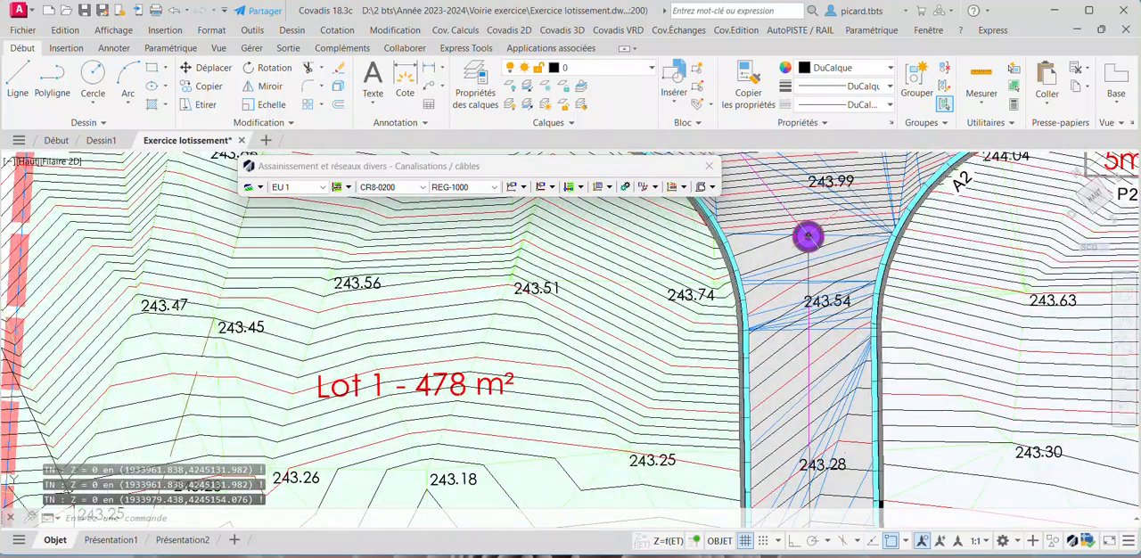
pyautogui.moveTo(807, 237)
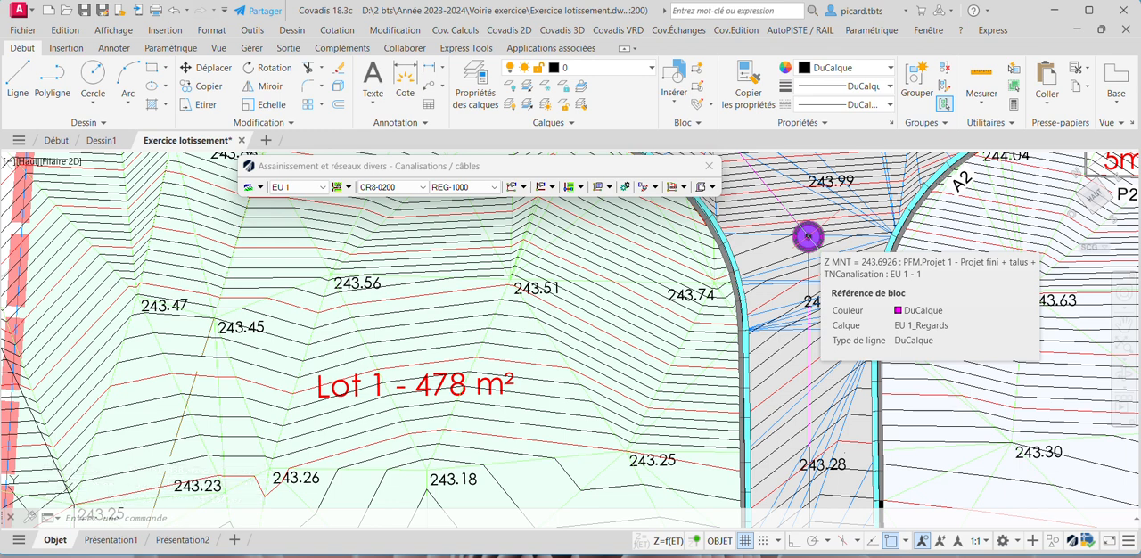
pyautogui.click(515, 188)
pyautogui.click(557, 297)
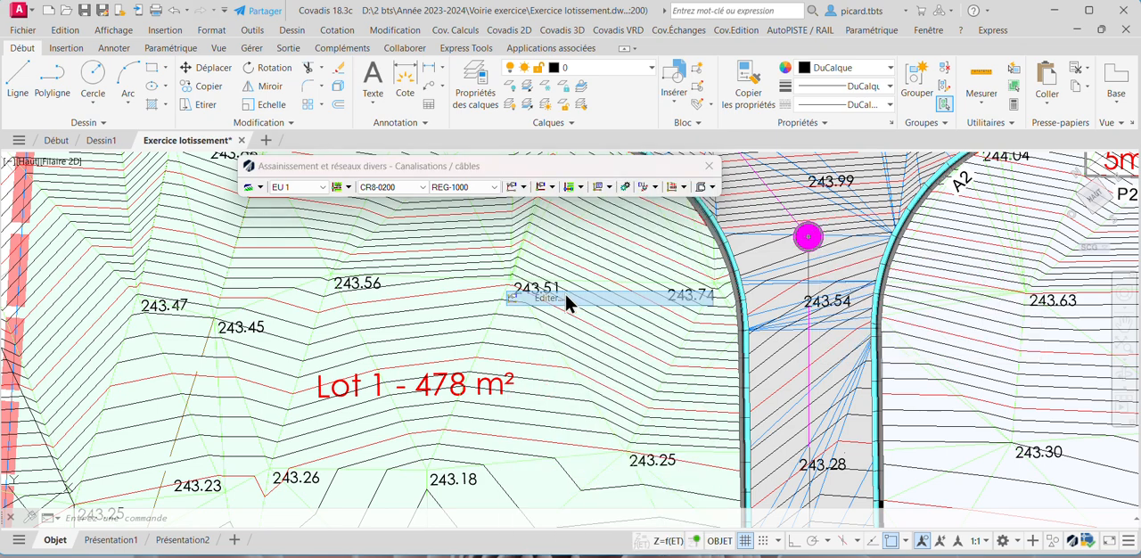
pyautogui.click(807, 236)
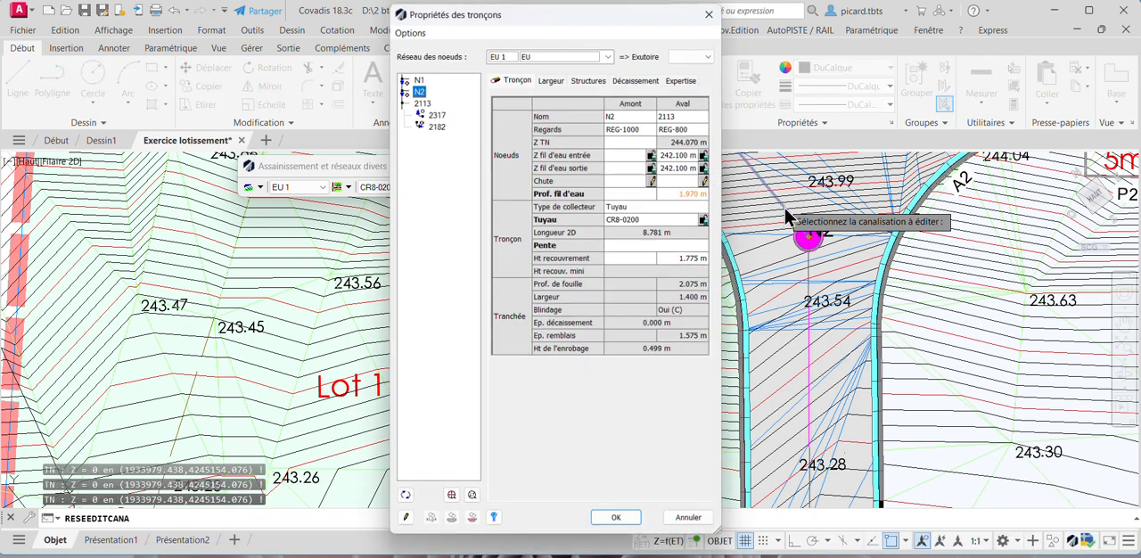
pyautogui.click(634, 139)
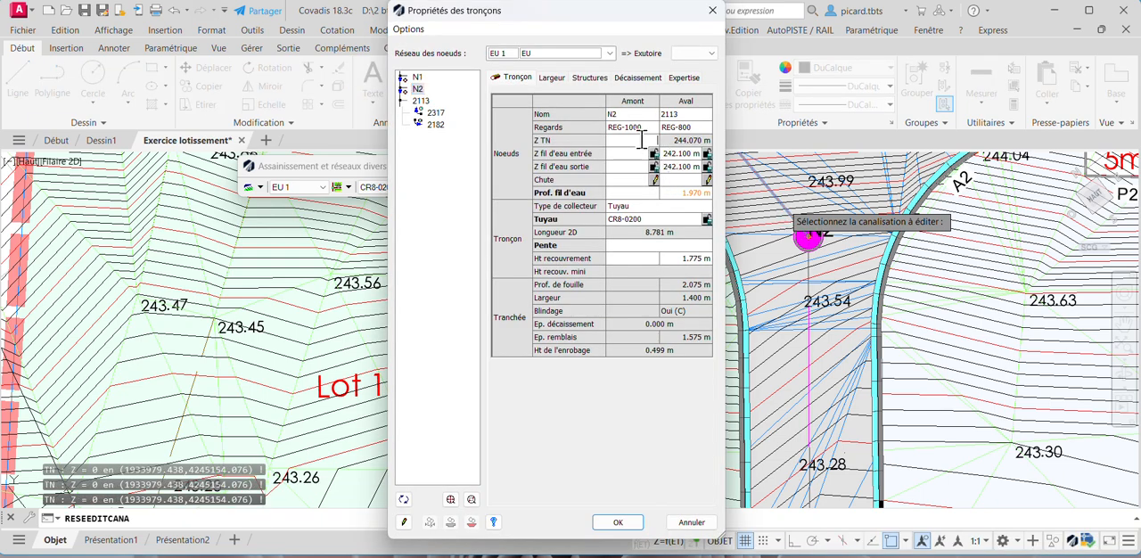
pyautogui.write('243.69')
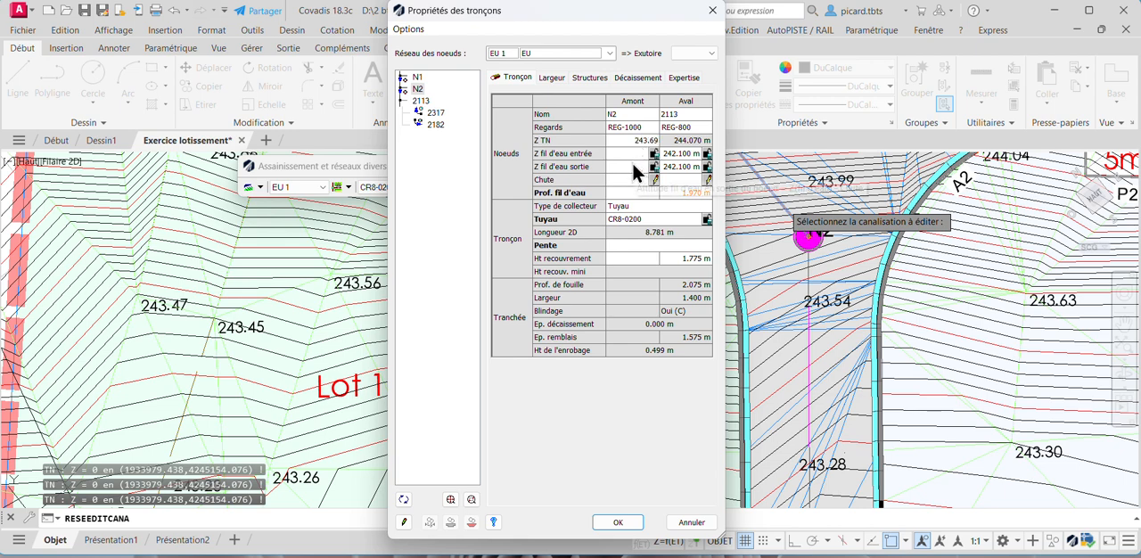
# - Try to set the slope of the section between N2 and 2113 to 2 %
pyautogui.click(632, 155)
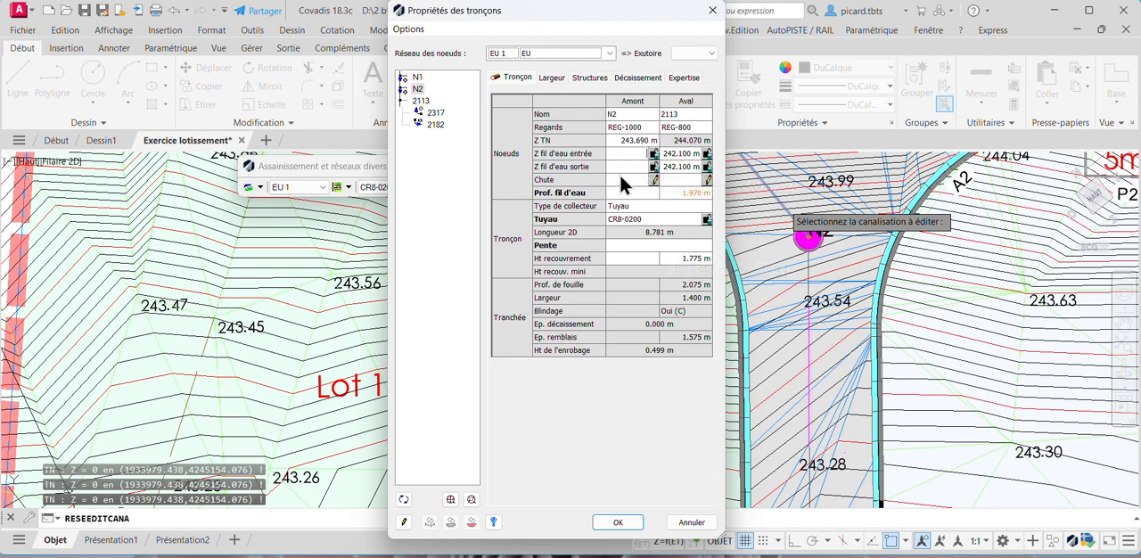
pyautogui.click(672, 244)
pyautogui.write('2')
pyautogui.click(639, 177)
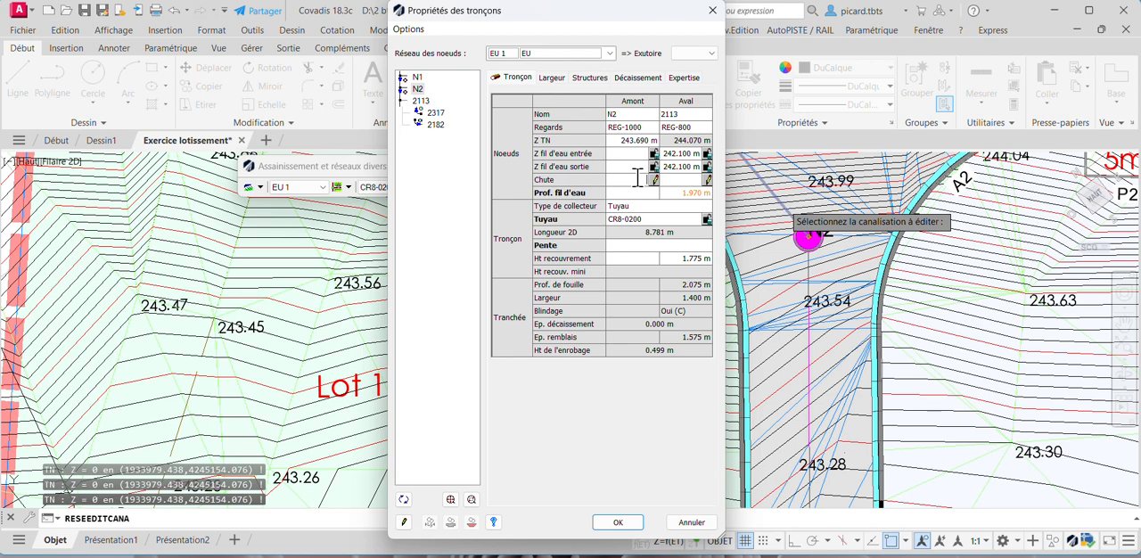
pyautogui.click(680, 246)
pyautogui.write('2')
# - Set the invert level of node N2 to 242.28 m
pyautogui.click(658, 157)
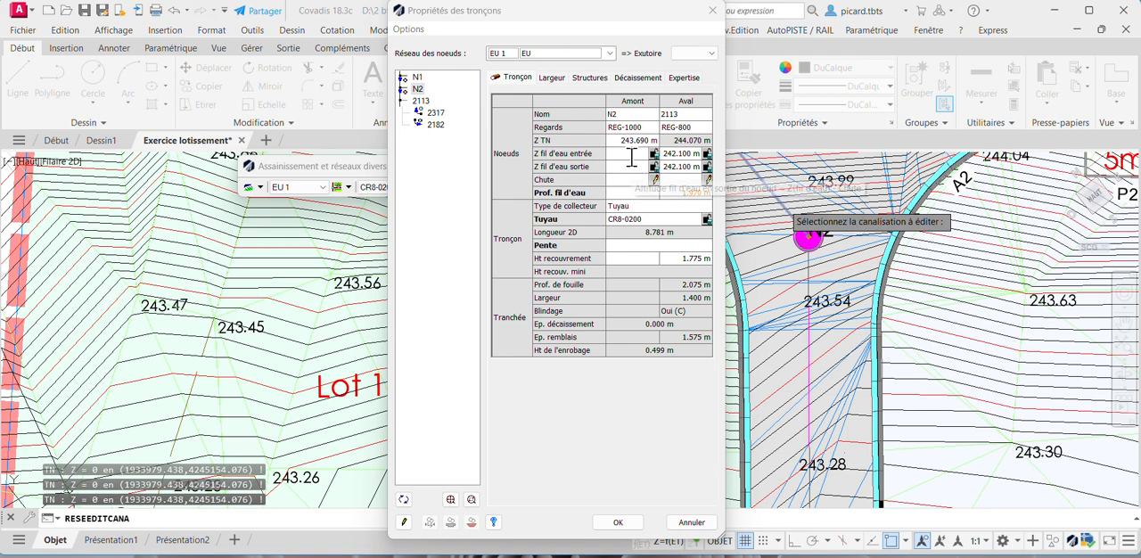
pyautogui.write('42.28')
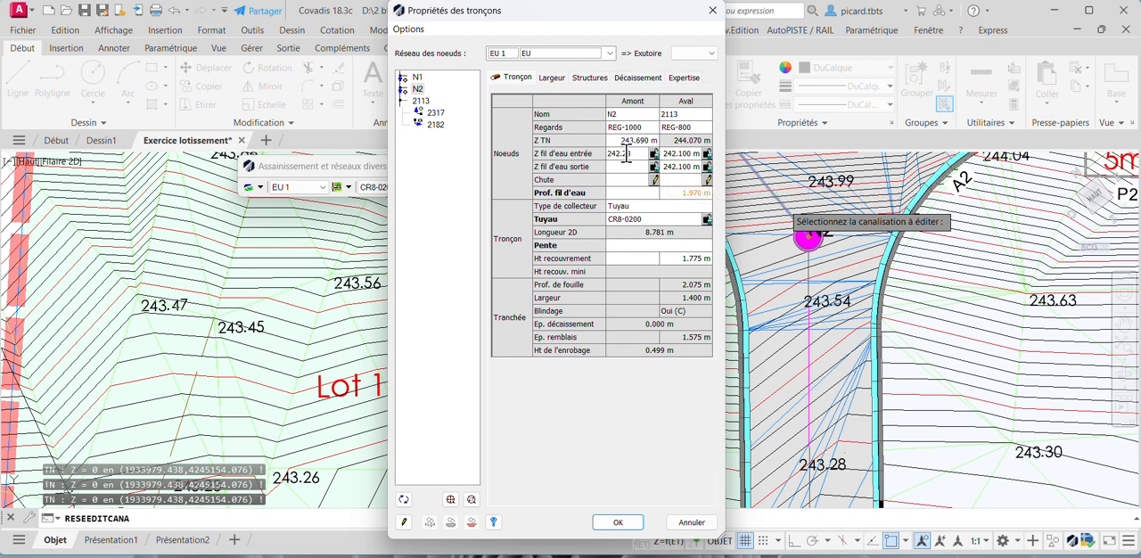
pyautogui.press('Return')
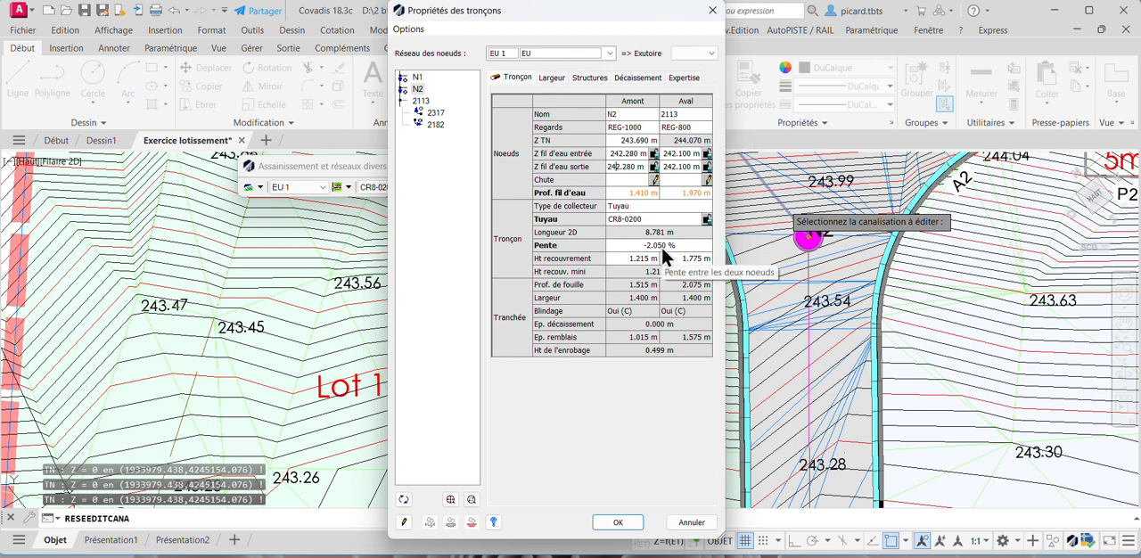
# - Set the invert level of node N1 to 242.85 m in the N1–N2 section
pyautogui.click(416, 80)
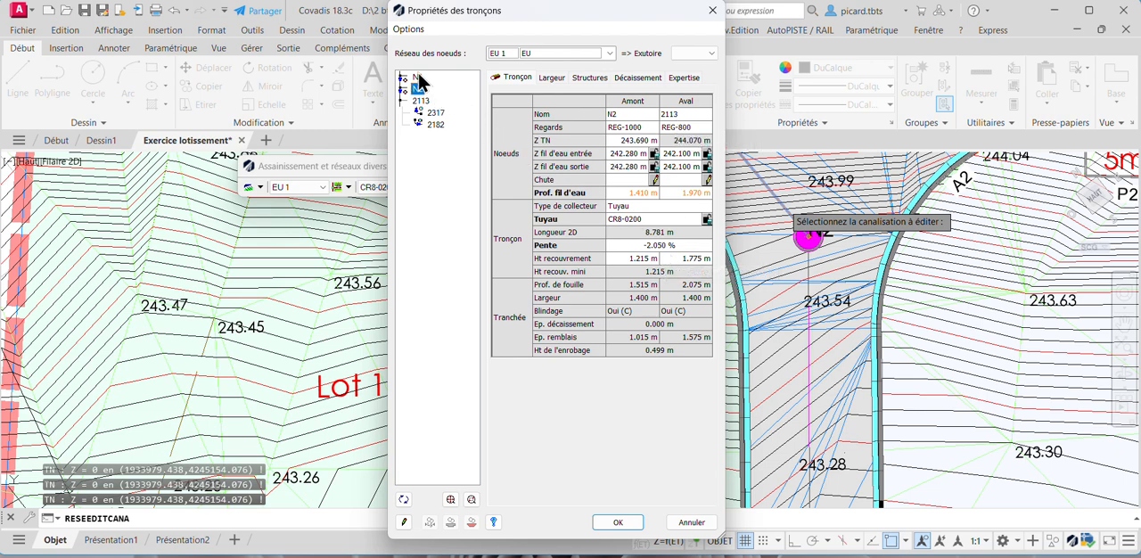
pyautogui.click(418, 77)
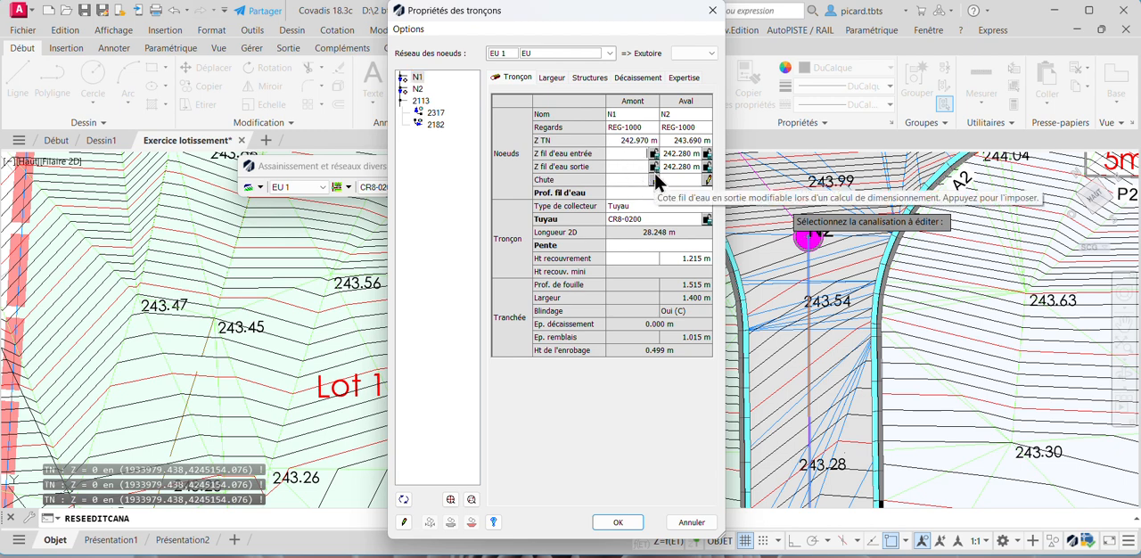
pyautogui.write('242.85')
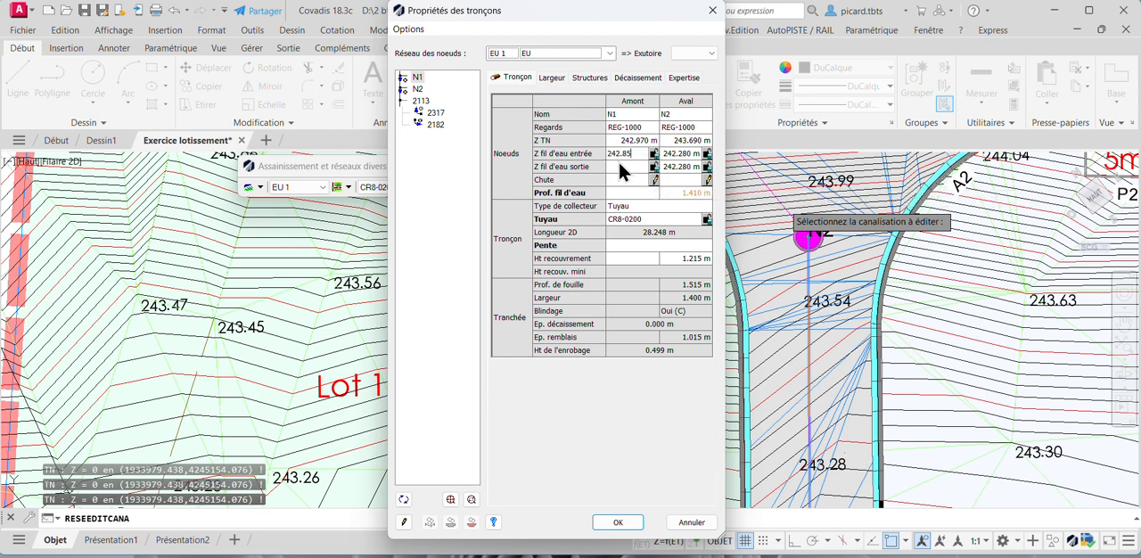
pyautogui.press('Return')
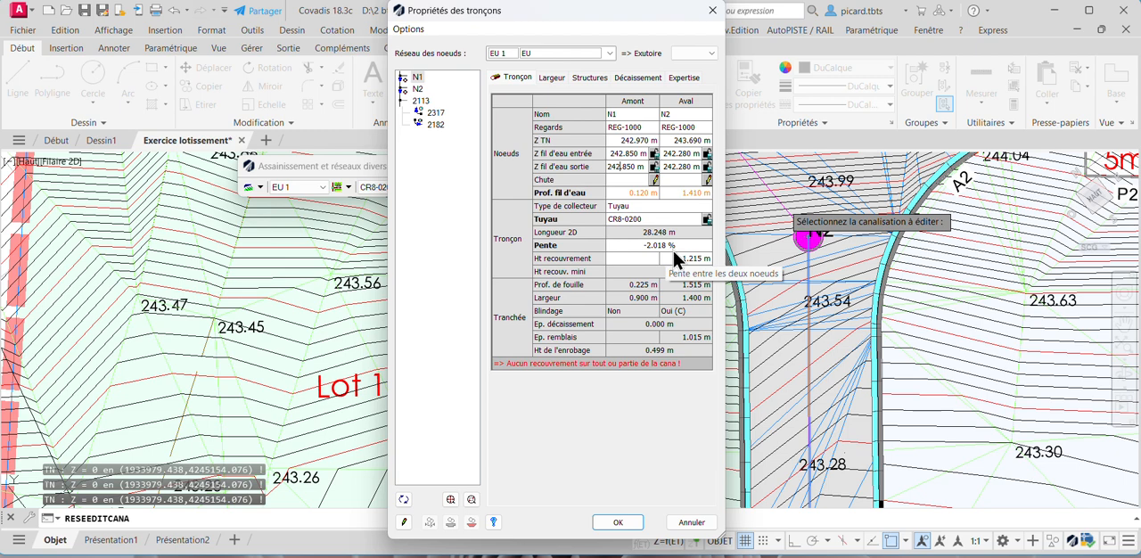
# - Lower the invert levels of node N2 to 242.18 m in the section leading to 2113
pyautogui.click(423, 103)
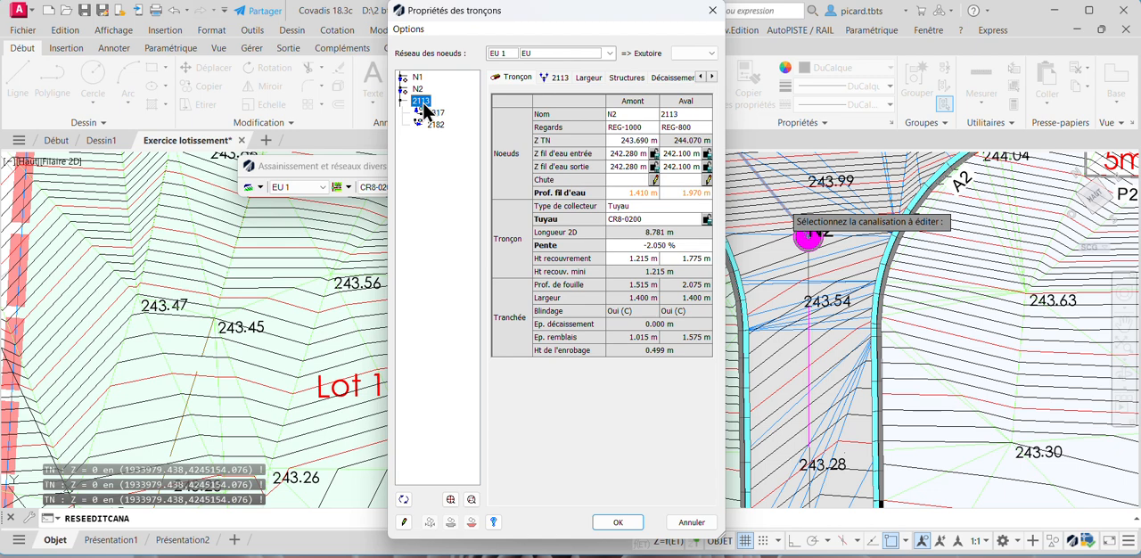
pyautogui.click(628, 165)
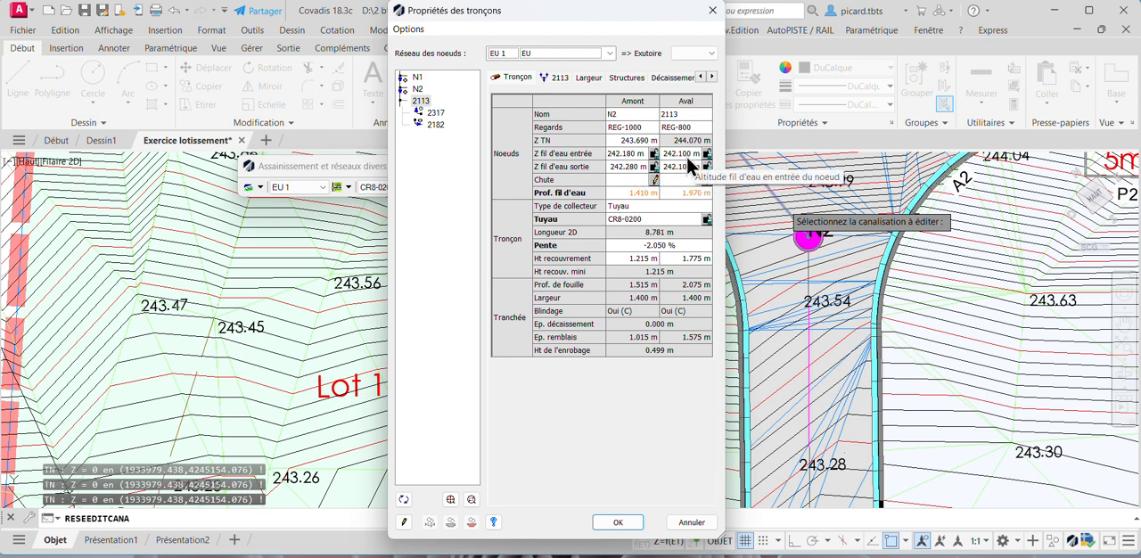
pyautogui.press('Return')
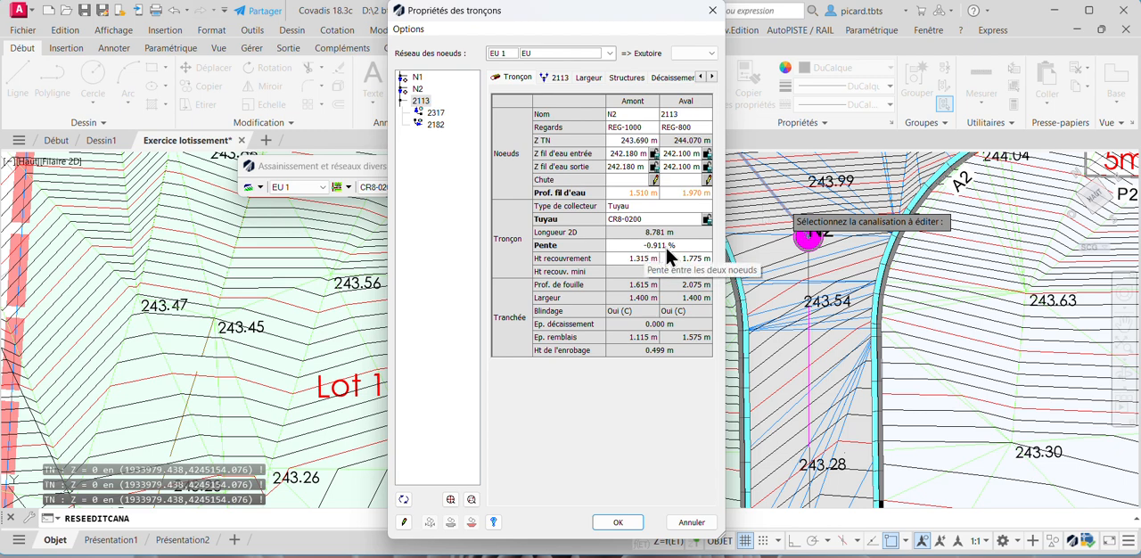
# - Lower the invert levels of node N1 to 242.46 m and accept the section properties
pyautogui.click(418, 78)
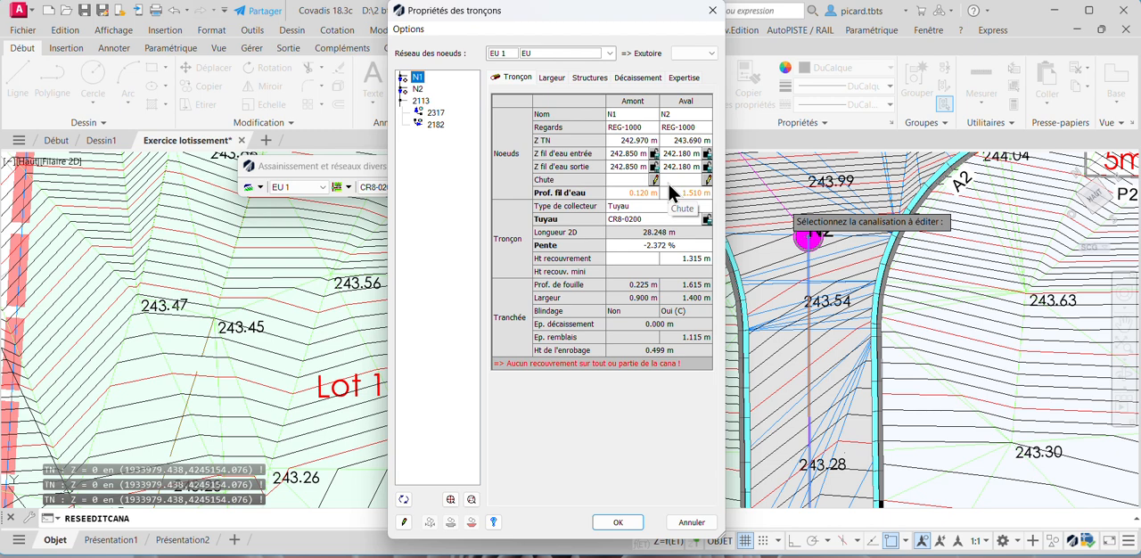
pyautogui.click(629, 153)
pyautogui.click(628, 161)
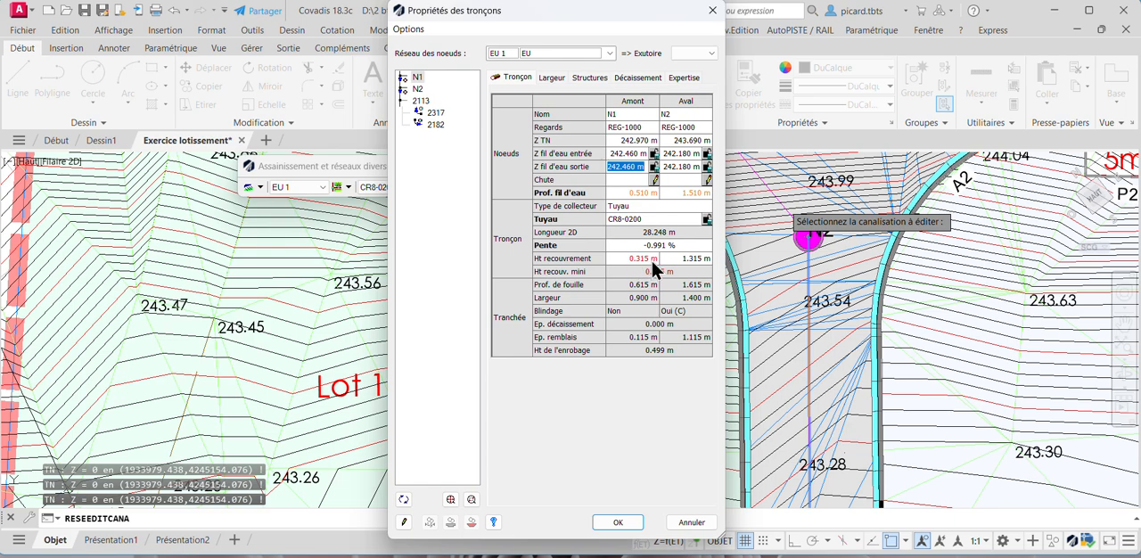
pyautogui.scroll(-4, 838, 285)
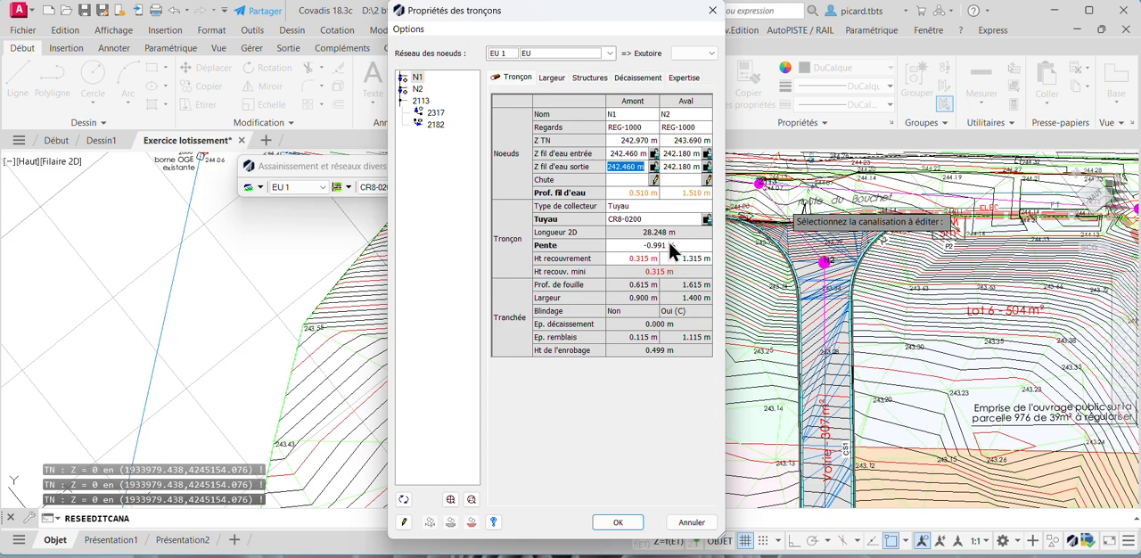
pyautogui.click(619, 525)
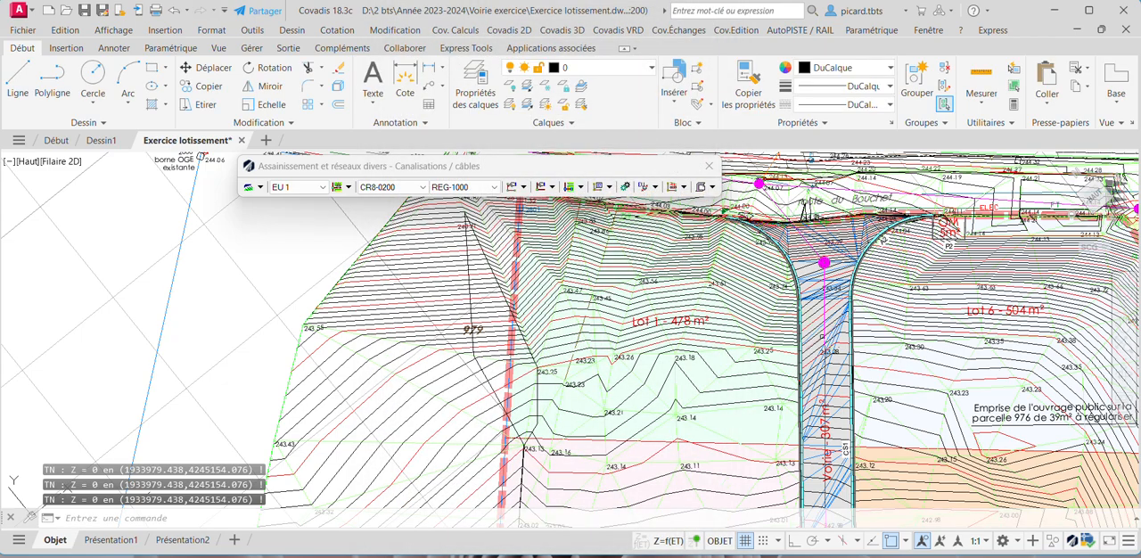
# - Move manhole N1 along the internal road towards N2, beside the Lot 5 kerb near the 242.98 spot level
pyautogui.scroll(-4, 823, 337)
pyautogui.moveTo(829, 409); pyautogui.dragTo(821, 344, button='middle')
pyautogui.scroll(4, 821, 344)
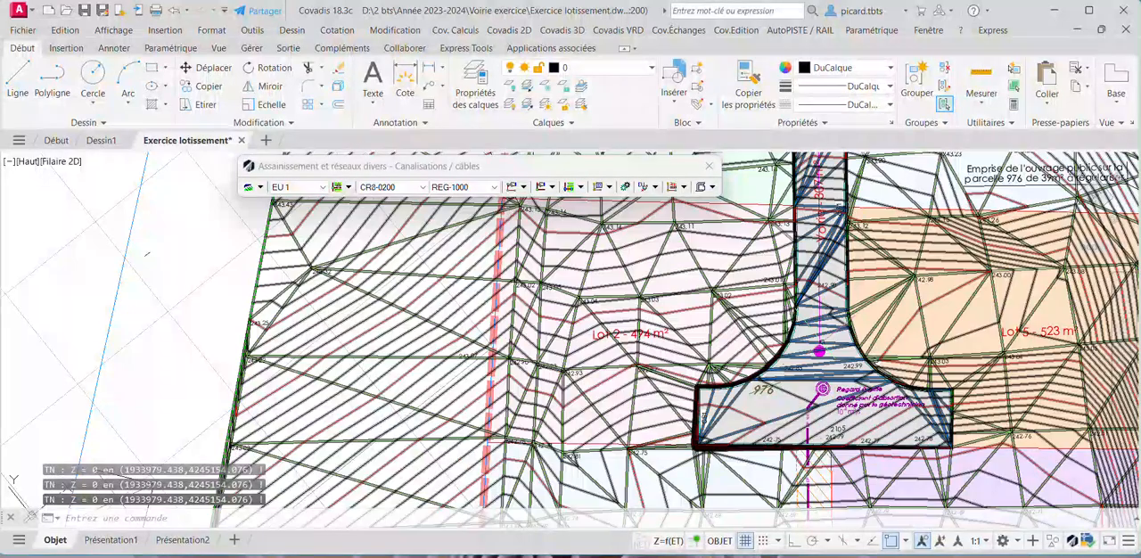
pyautogui.click(820, 352)
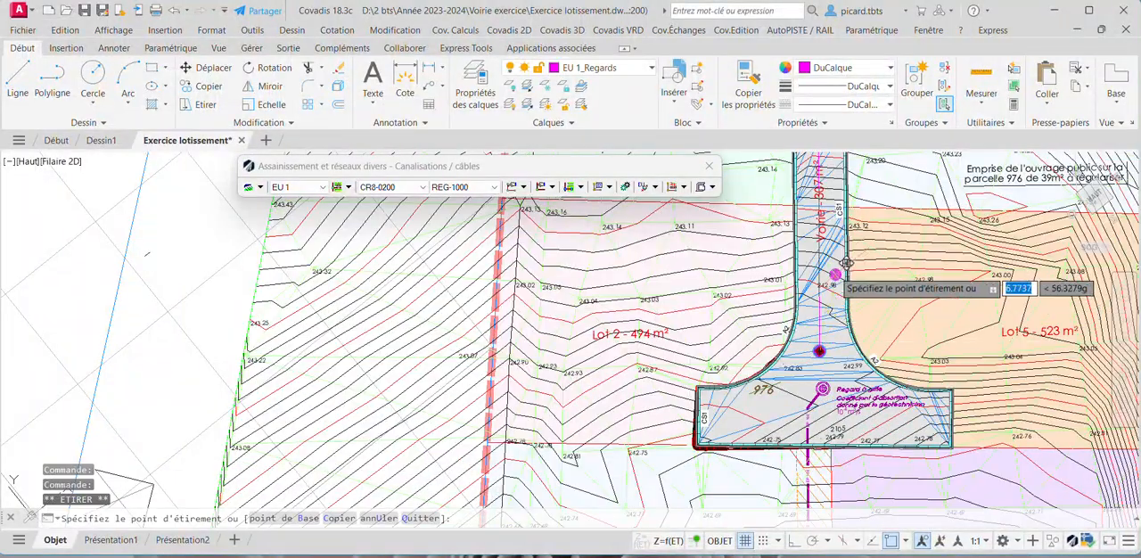
pyautogui.scroll(4, 818, 255)
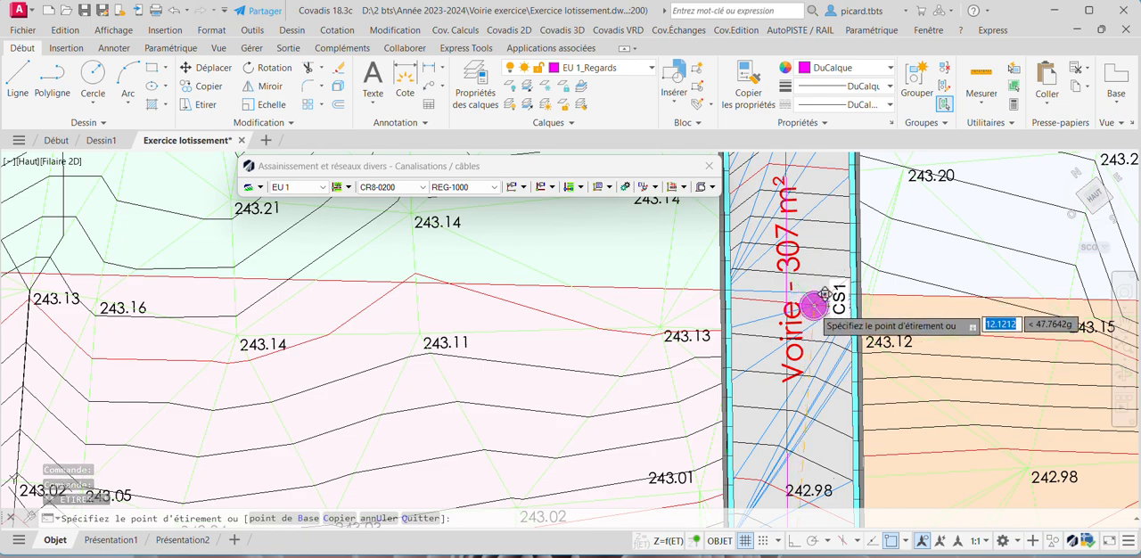
pyautogui.scroll(-6, 807, 308)
pyautogui.scroll(2, 794, 282)
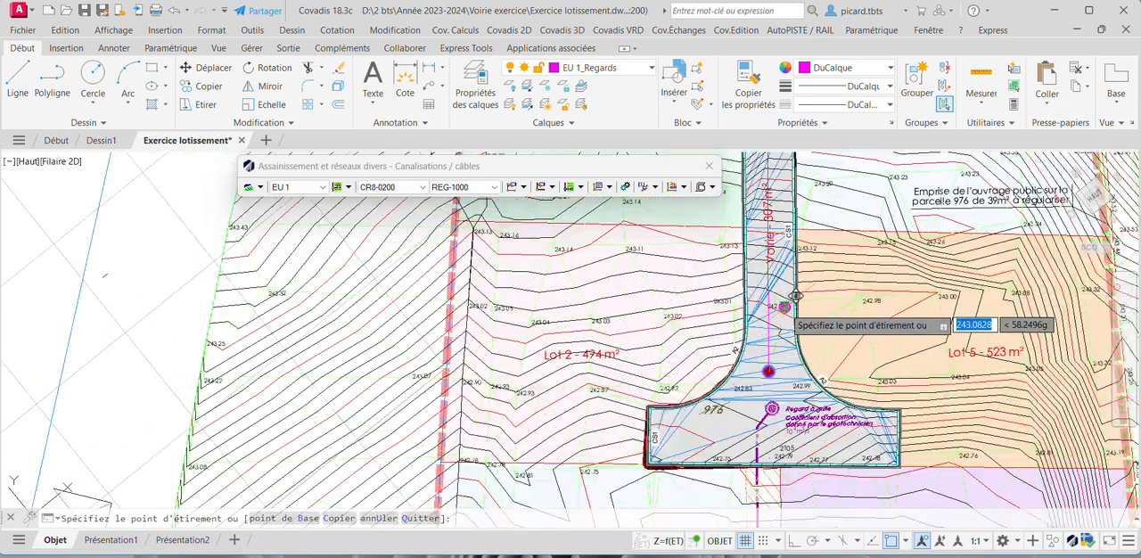
pyautogui.click(798, 288)
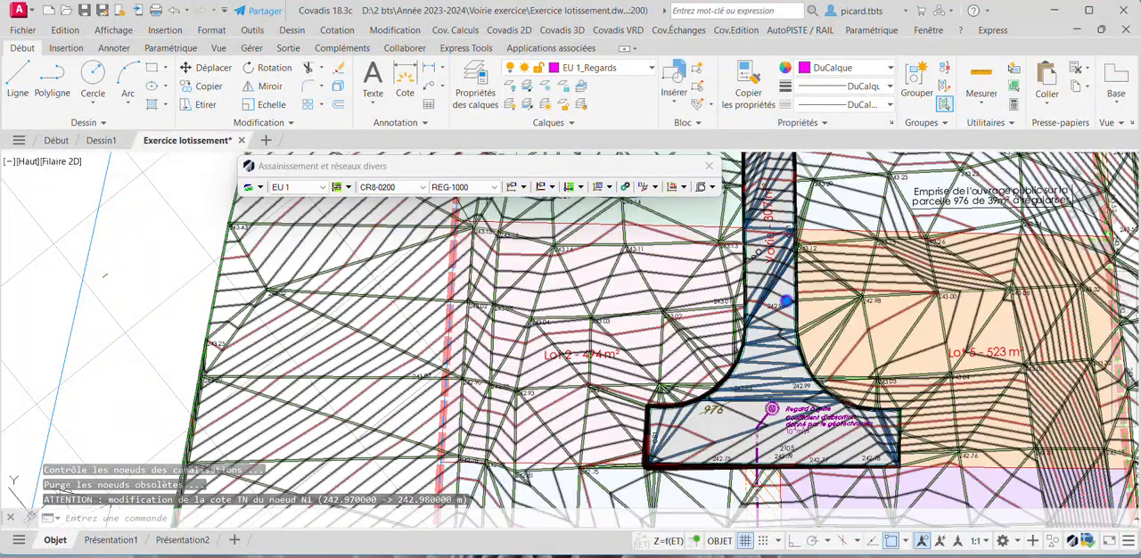
# - Open the section properties of the pipe joining manhole 2113 on the Route du Bouchet for editing
pyautogui.scroll(-3, 824, 301)
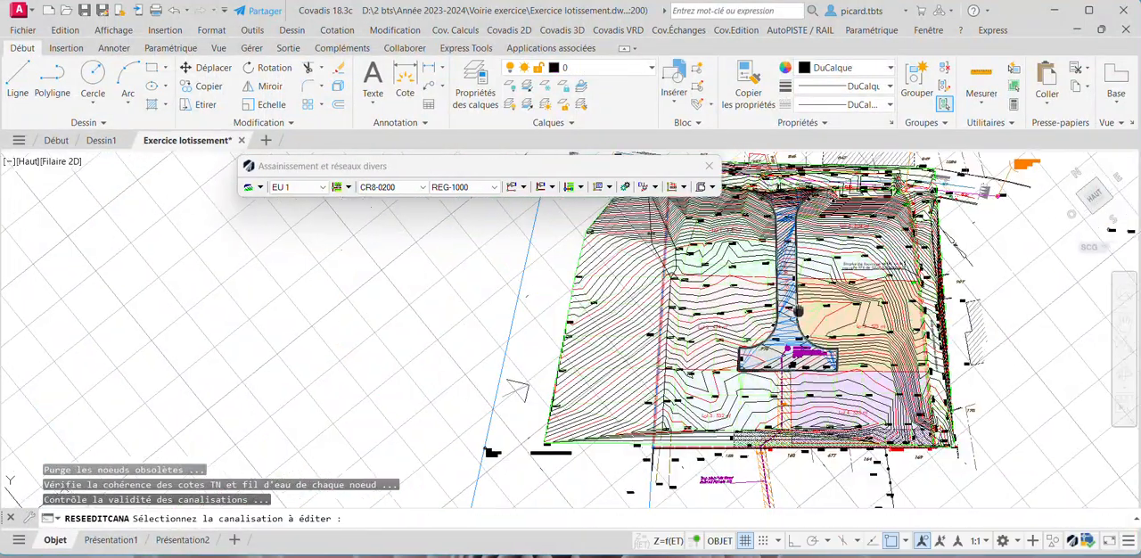
pyautogui.scroll(3, 785, 333)
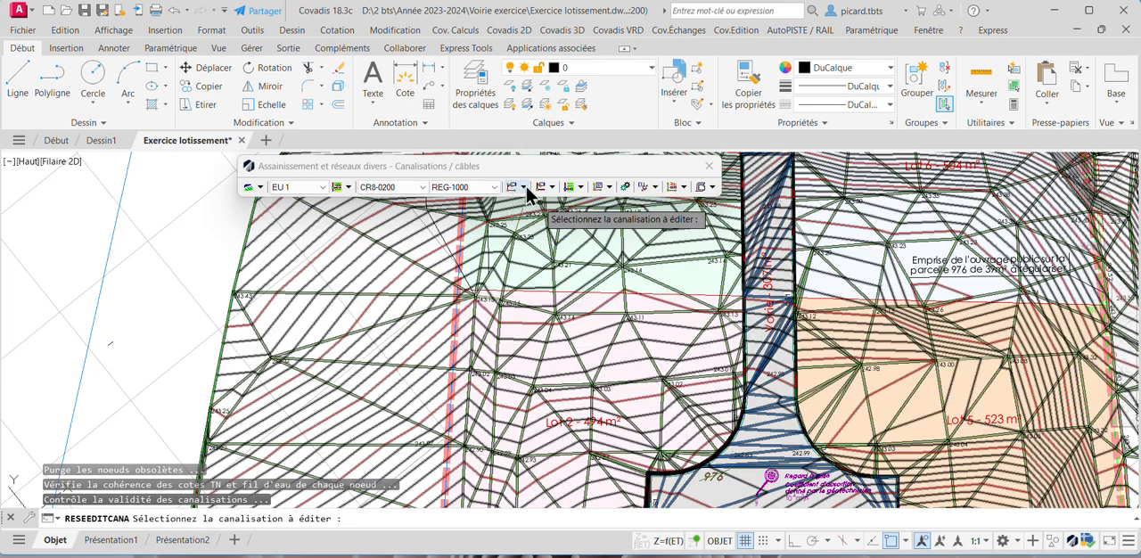
pyautogui.click(527, 186)
pyautogui.click(555, 300)
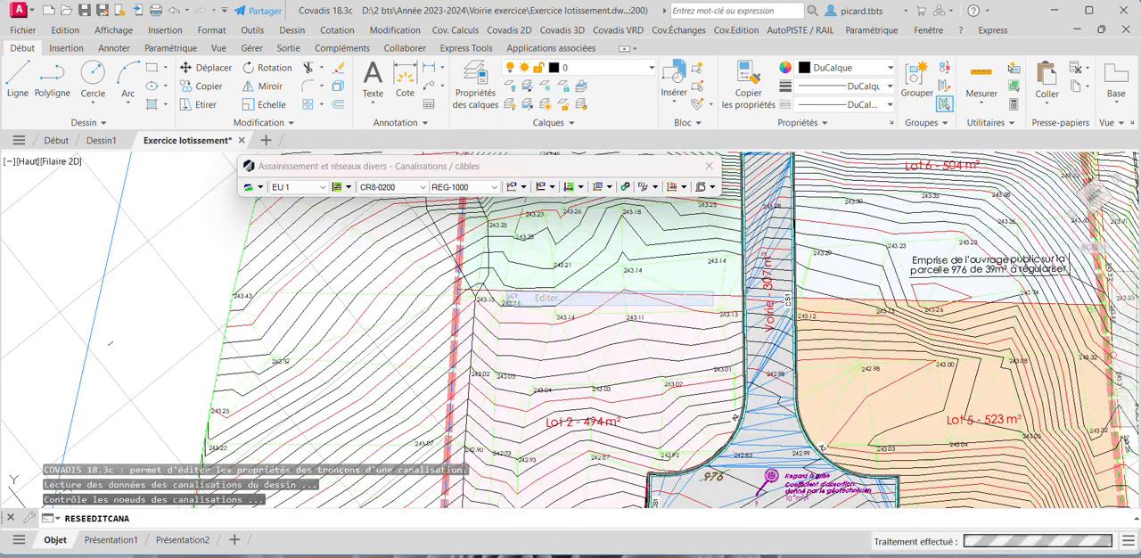
pyautogui.scroll(-3, 794, 287)
pyautogui.scroll(8, 798, 259)
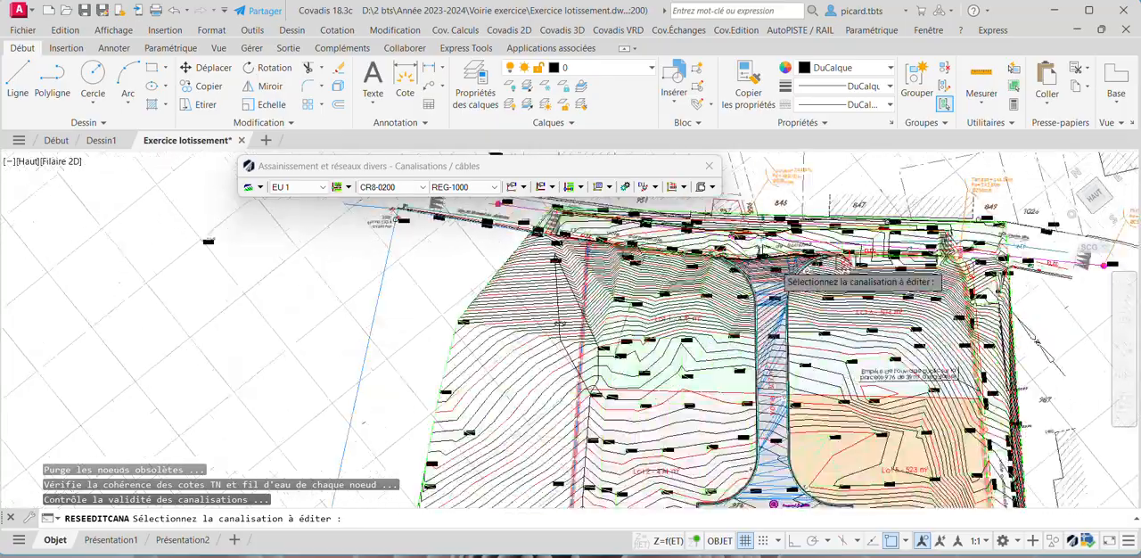
pyautogui.scroll(-5, 745, 261)
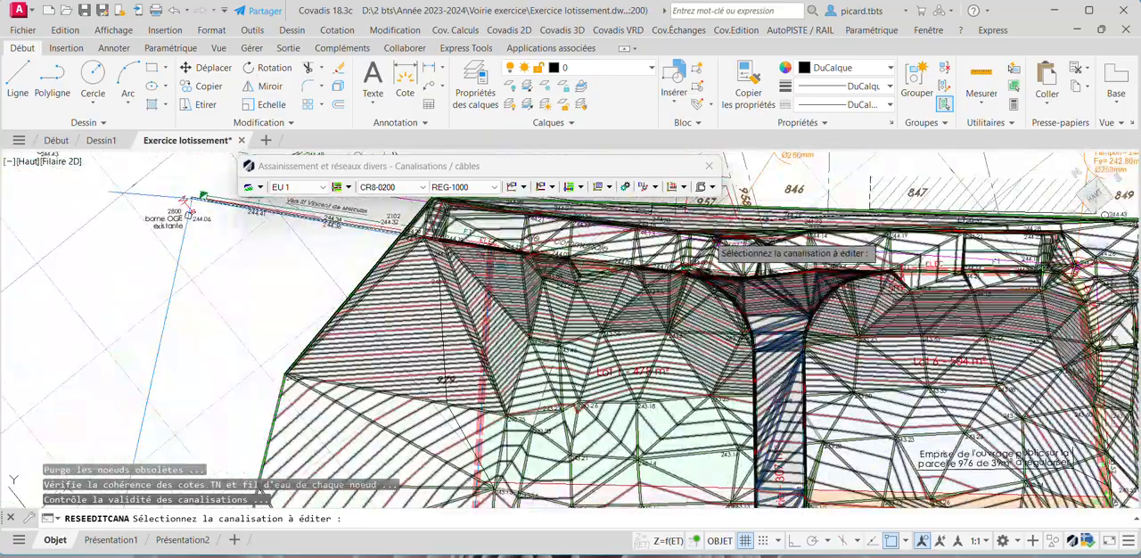
pyautogui.scroll(4, 747, 255)
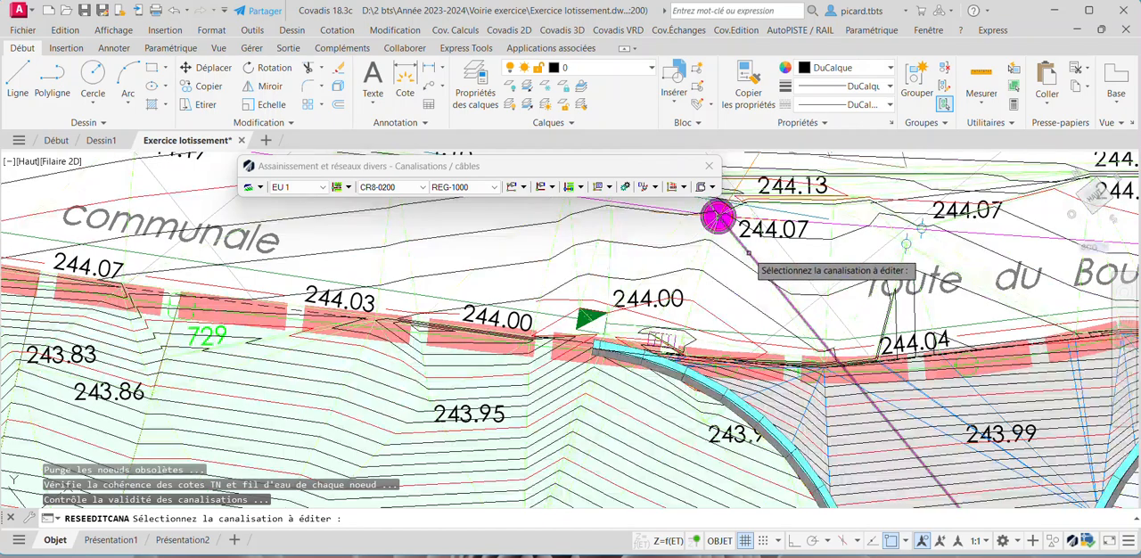
pyautogui.click(748, 255)
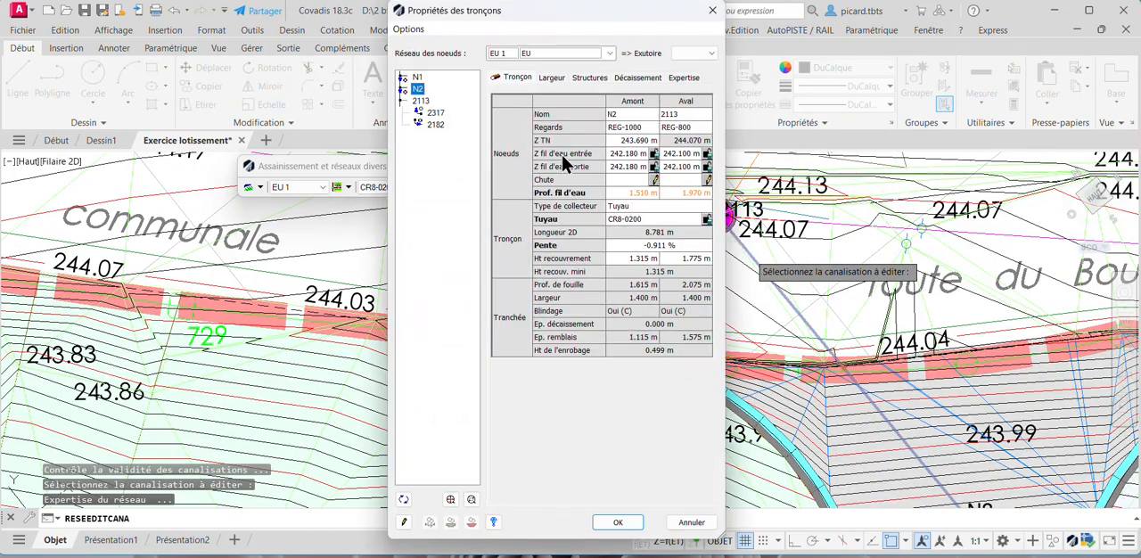
# - Examine the N1–N2 section's ground and invert levels against the spot levels along the internal road
pyautogui.click(417, 78)
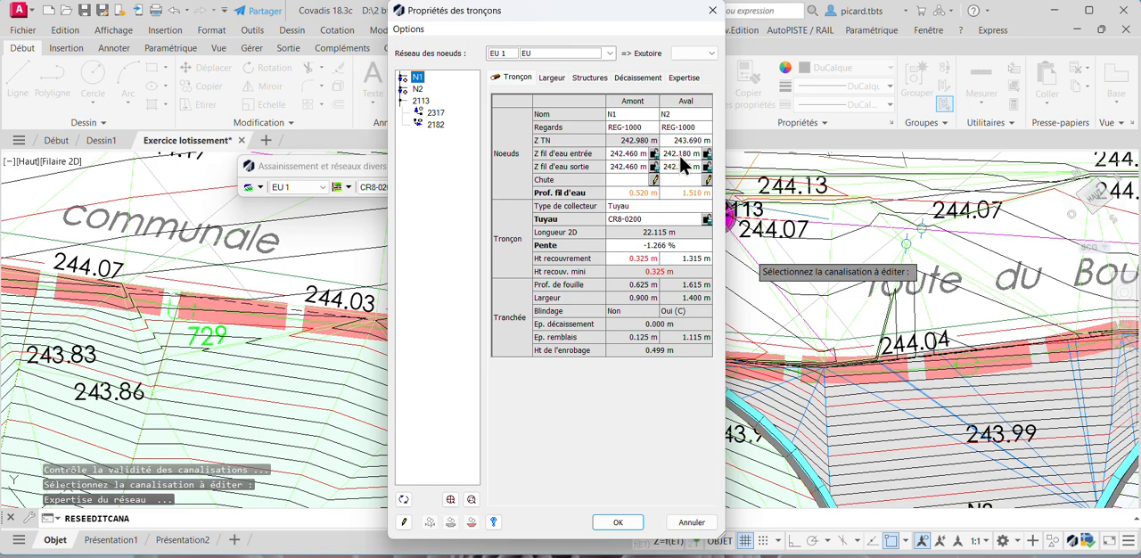
pyautogui.scroll(-5, 834, 251)
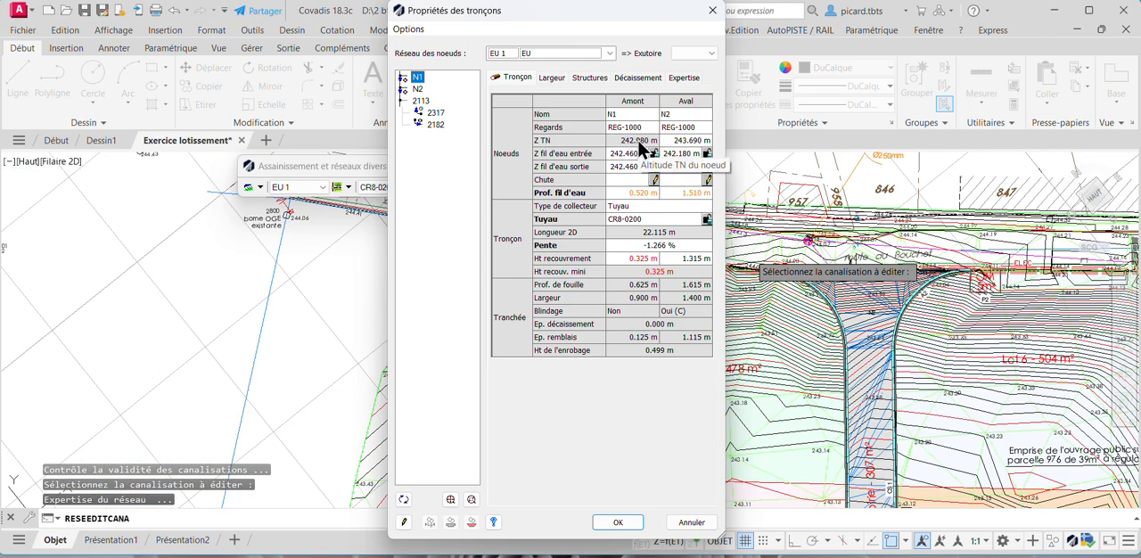
pyautogui.scroll(5, 861, 334)
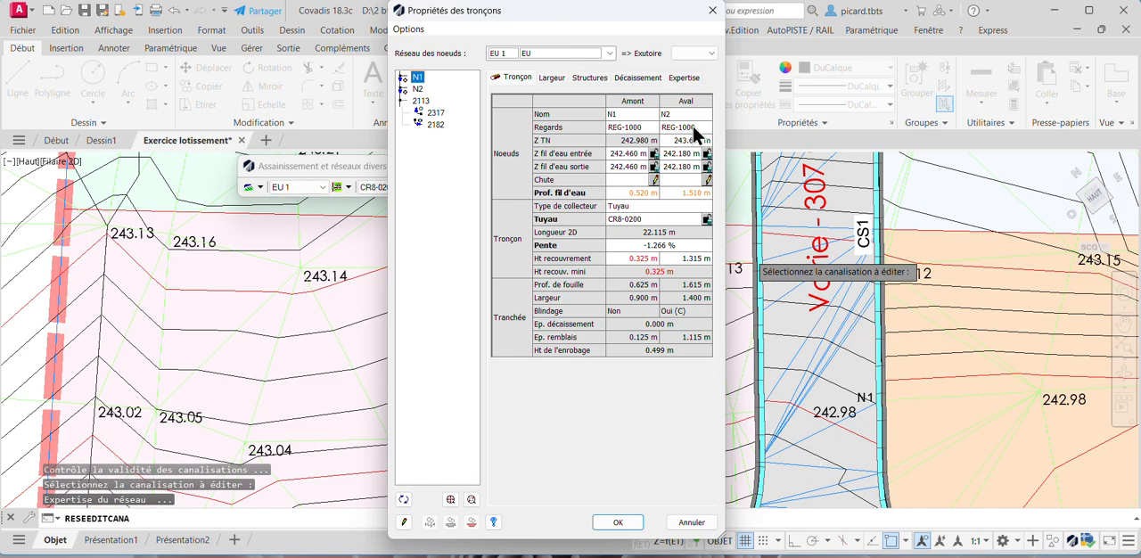
pyautogui.click(634, 141)
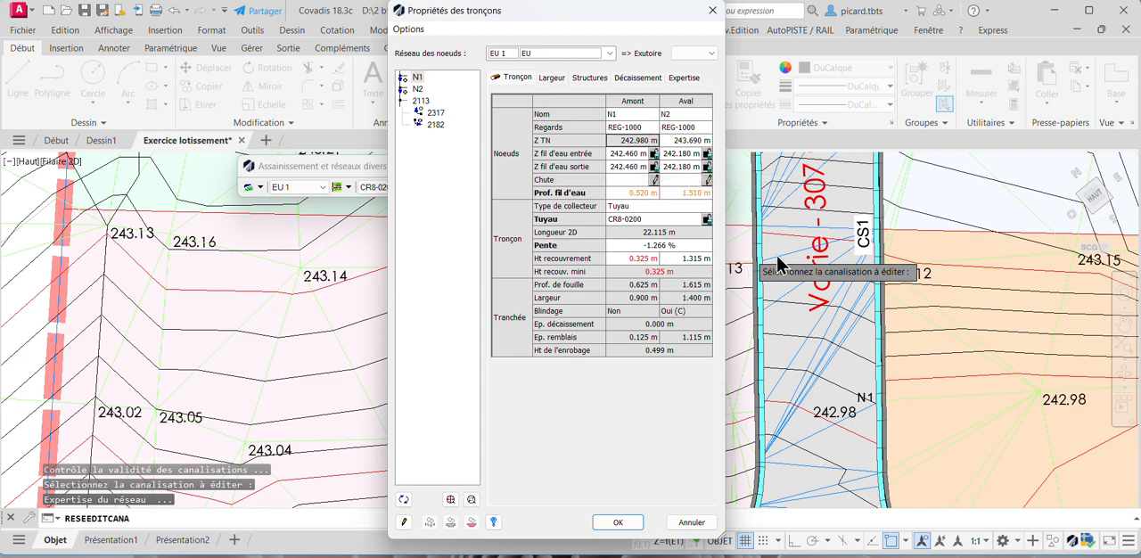
pyautogui.scroll(-4, 855, 264)
pyautogui.scroll(4, 839, 332)
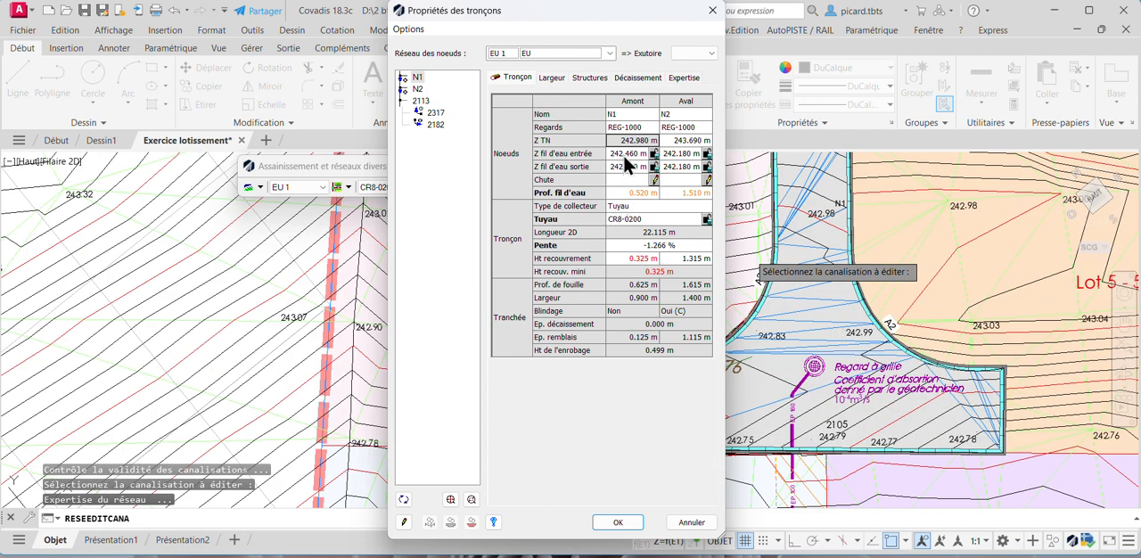
pyautogui.click(627, 154)
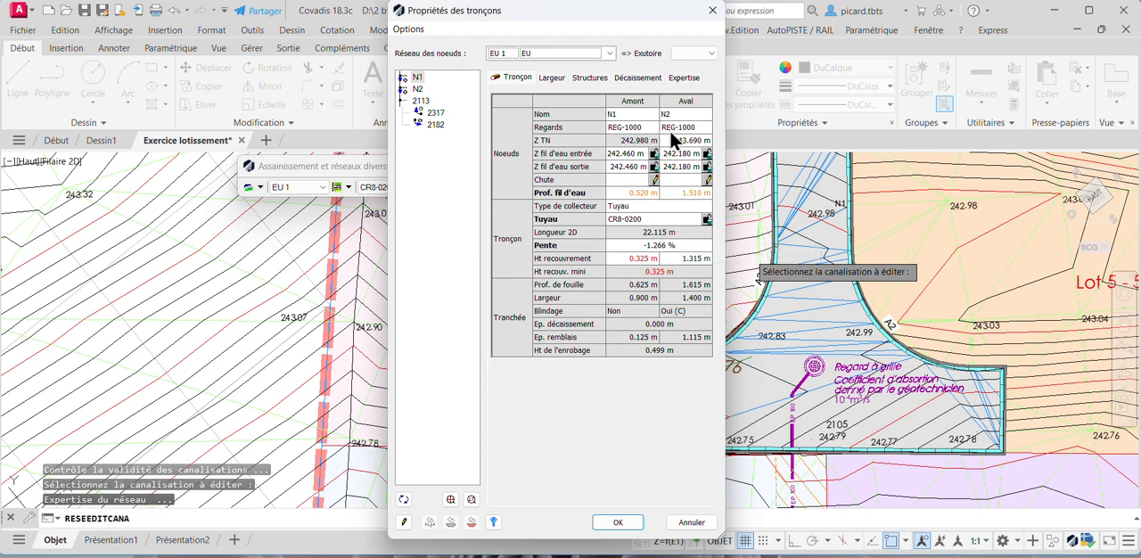
# - Set the invert levels to 242.14 m at node N2 and 242.25 m at node N1
pyautogui.click(418, 89)
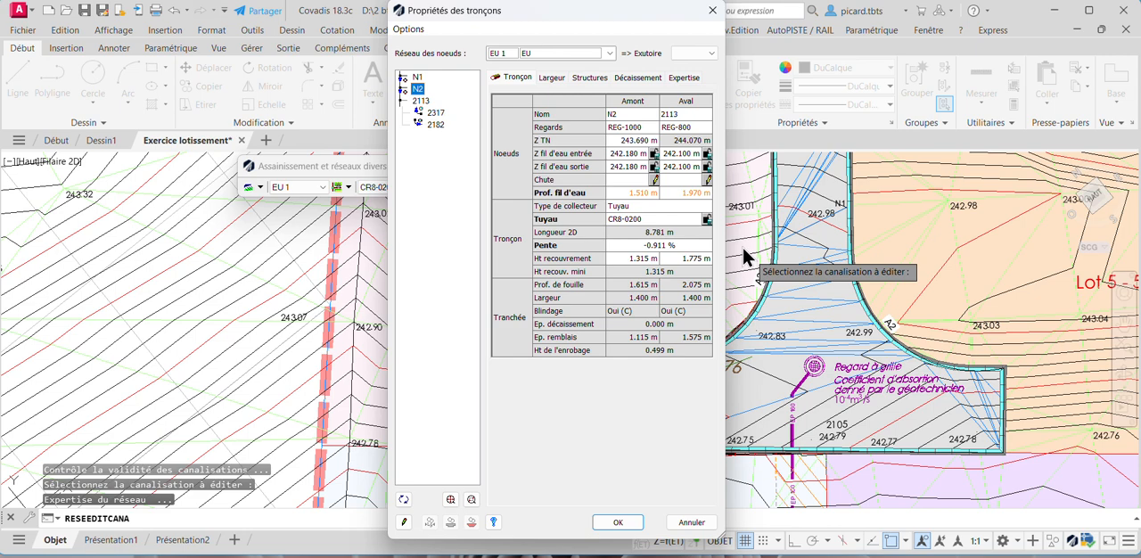
pyautogui.click(682, 154)
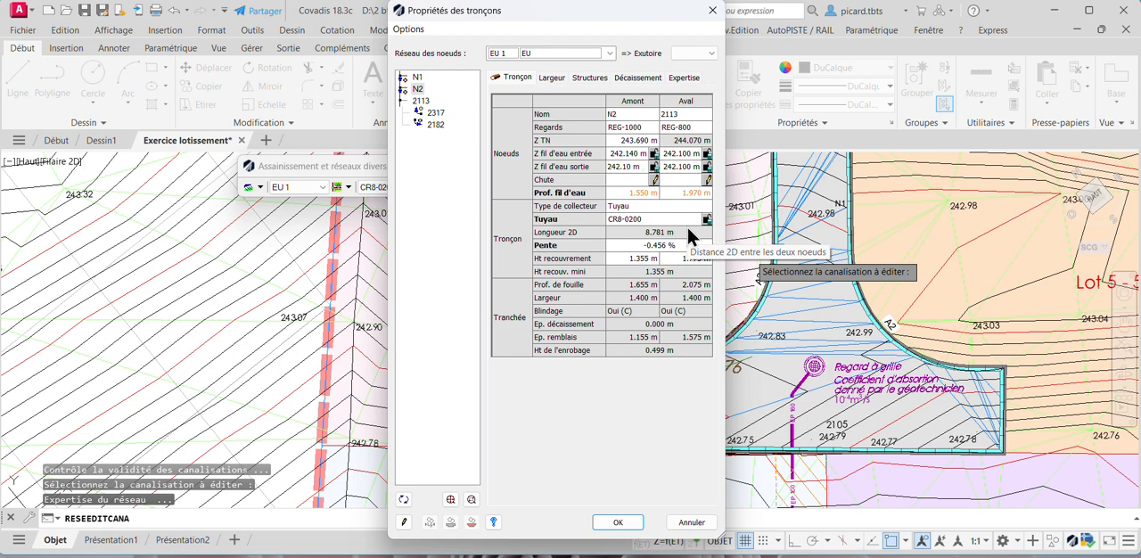
pyautogui.click(417, 77)
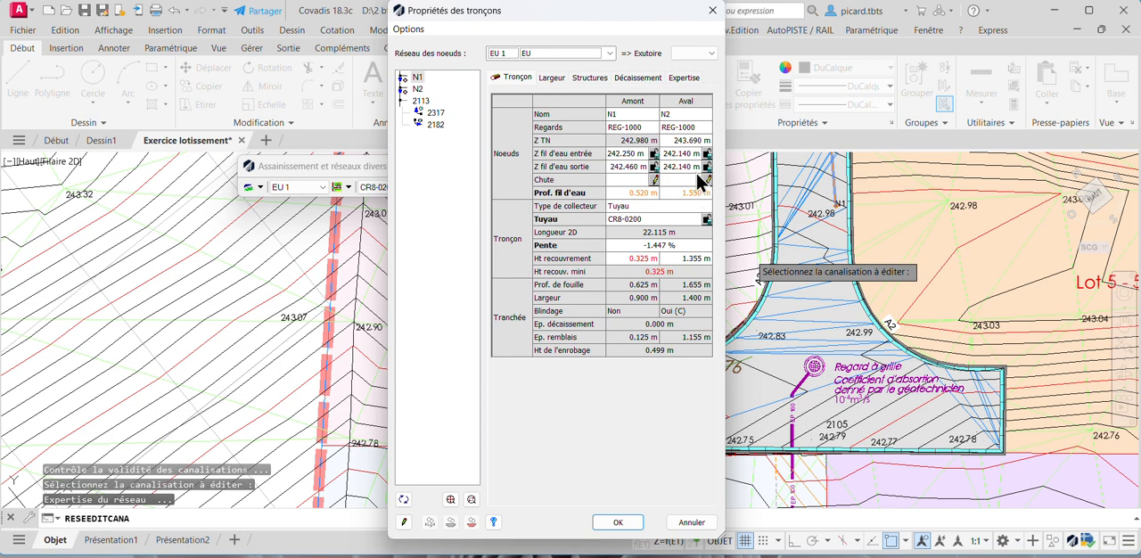
pyautogui.click(633, 166)
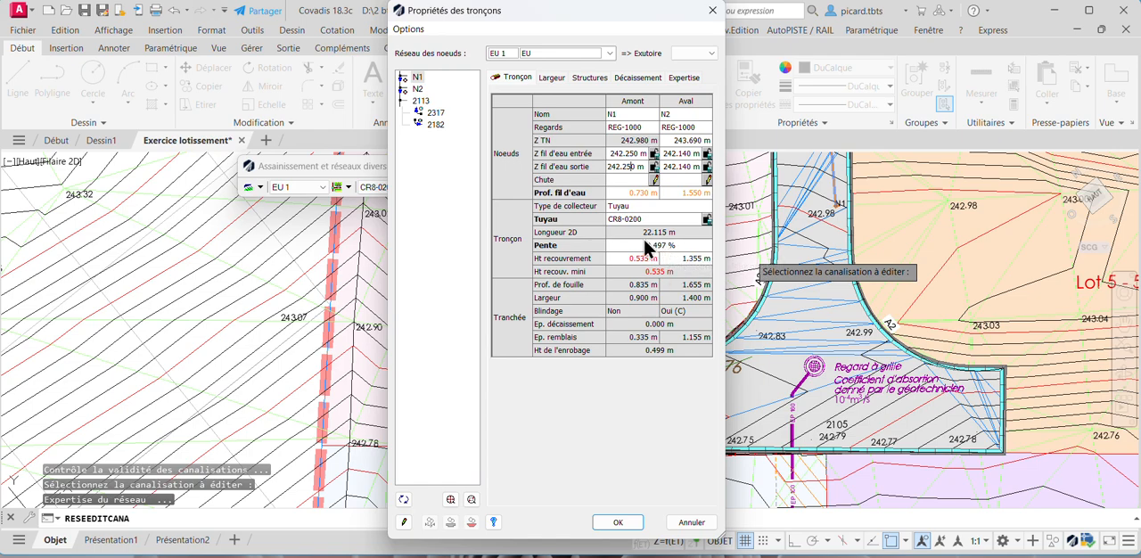
# - Accept the section properties and regenerate the drawing display
pyautogui.click(618, 522)
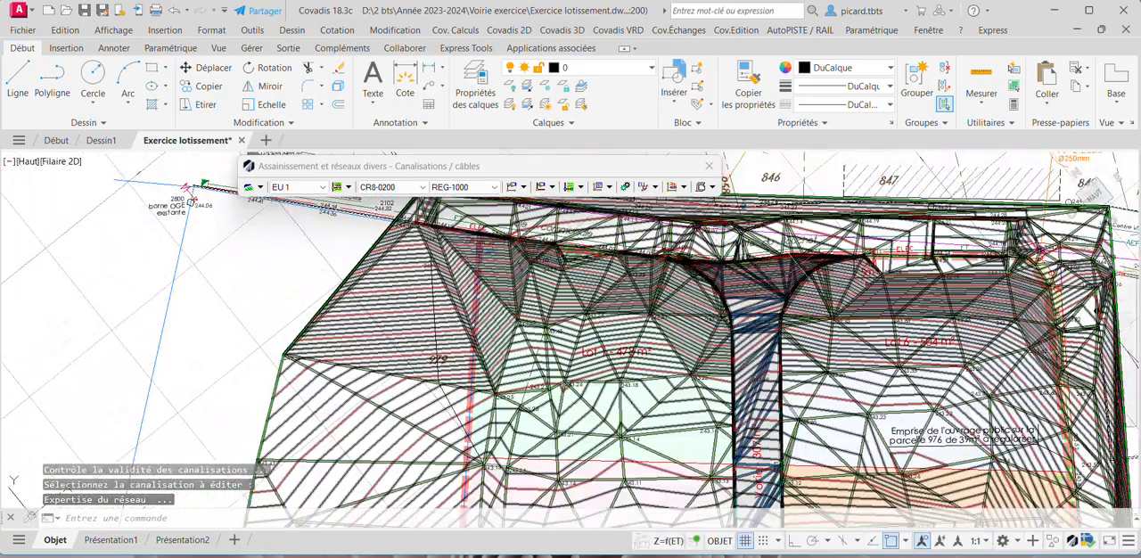
pyautogui.write('regen')
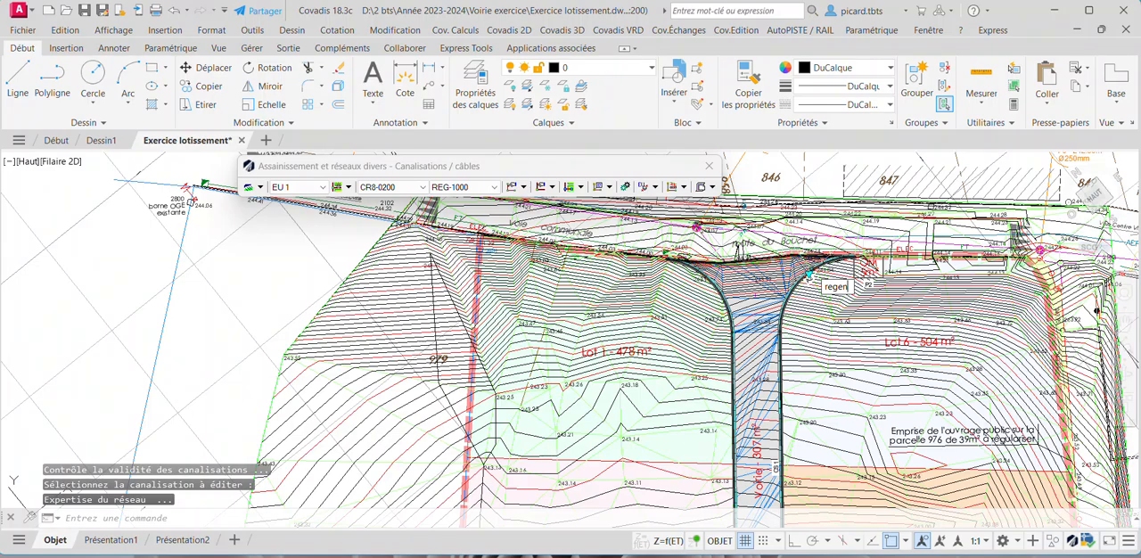
pyautogui.press('Return')
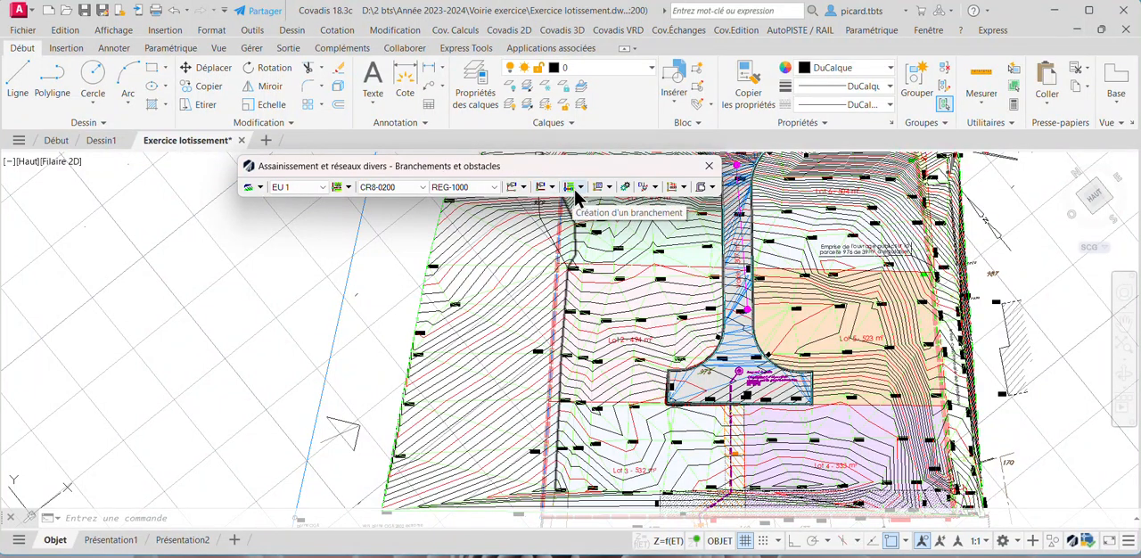
# - Create an EU 1 branch connection from the Lot 4 edge of the turning area, near spot level 242.79, to manhole N1
pyautogui.click(580, 189)
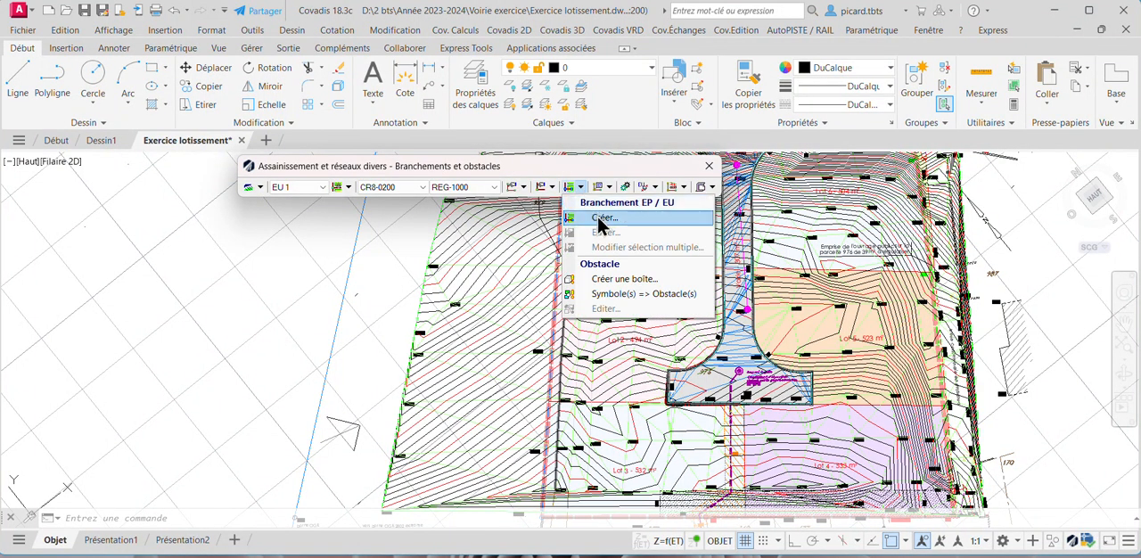
pyautogui.click(602, 219)
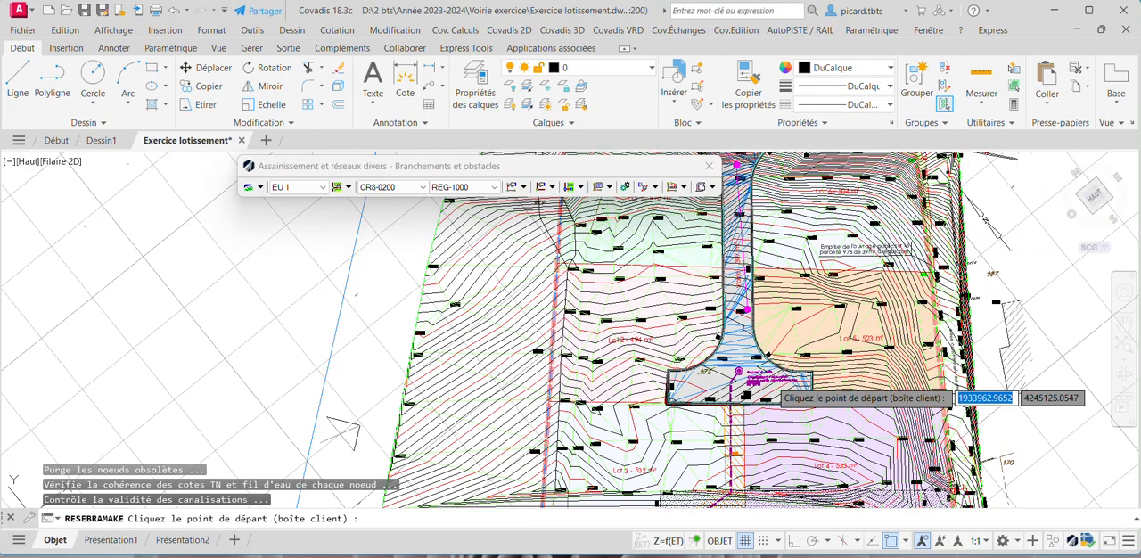
pyautogui.scroll(2, 769, 410)
pyautogui.scroll(5, 733, 408)
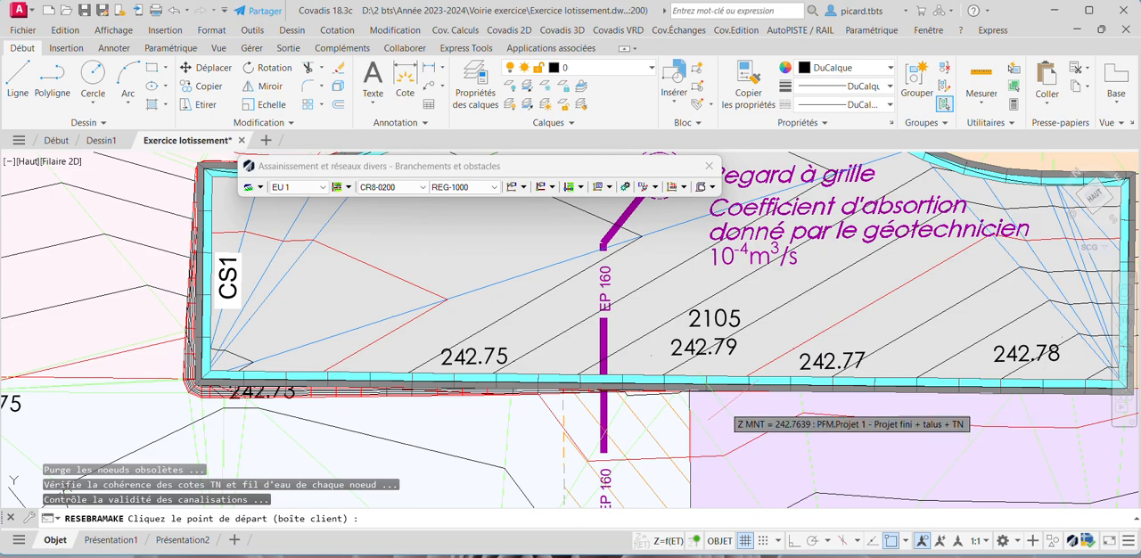
pyautogui.click(713, 391)
pyautogui.scroll(-2, 816, 395)
pyautogui.moveTo(768, 245); pyautogui.dragTo(758, 297, button='middle')
pyautogui.scroll(-2, 777, 285)
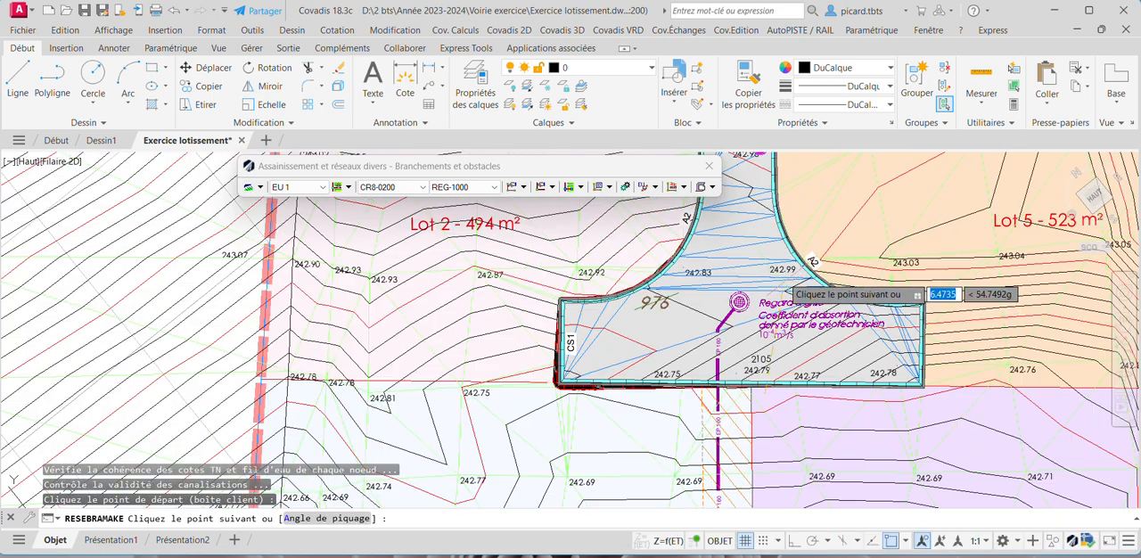
pyautogui.moveTo(762, 220); pyautogui.dragTo(759, 292, button='middle')
pyautogui.scroll(2, 754, 225)
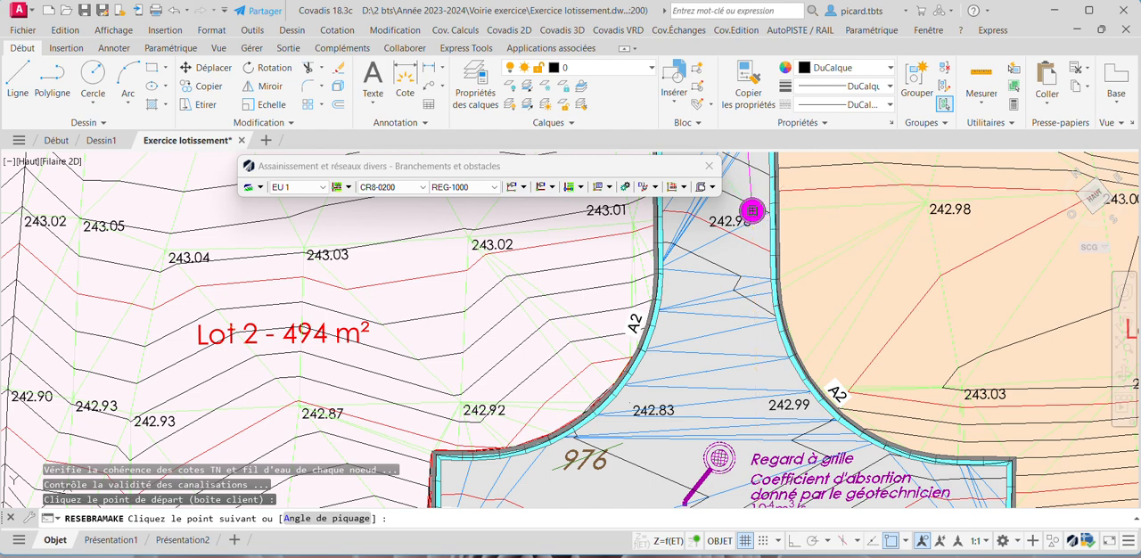
pyautogui.click(752, 210)
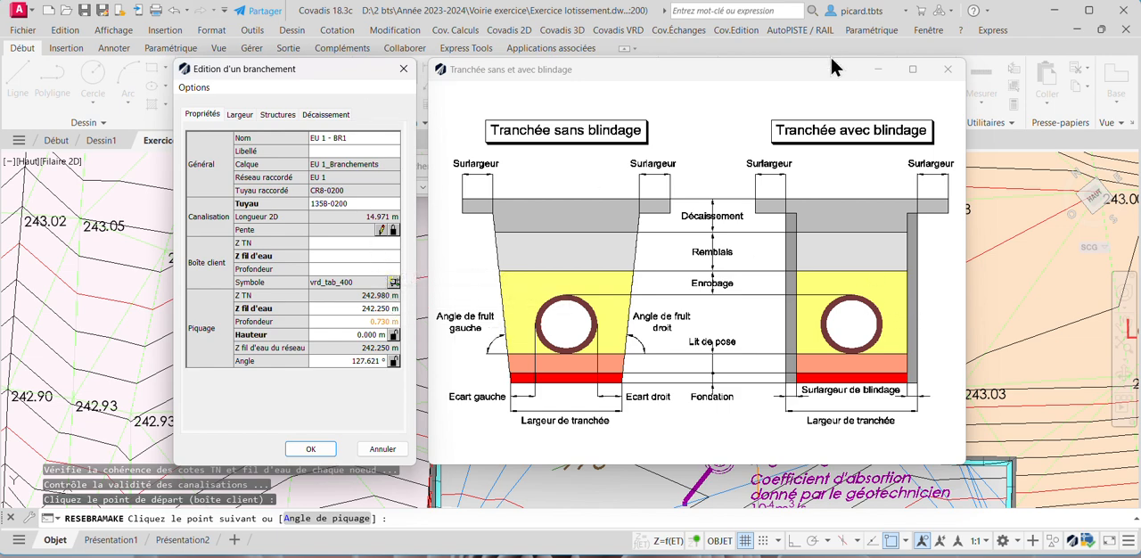
# - Close the trench diagram and examine the branch route and the spot levels around its starting point at Lot 4
pyautogui.click(948, 68)
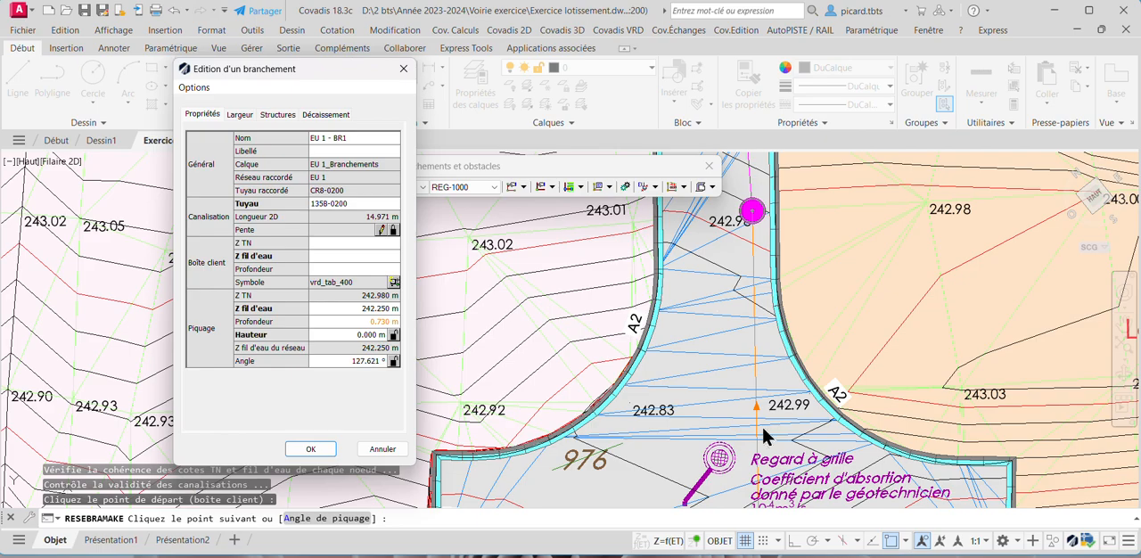
pyautogui.scroll(-5, 751, 431)
pyautogui.scroll(5, 732, 444)
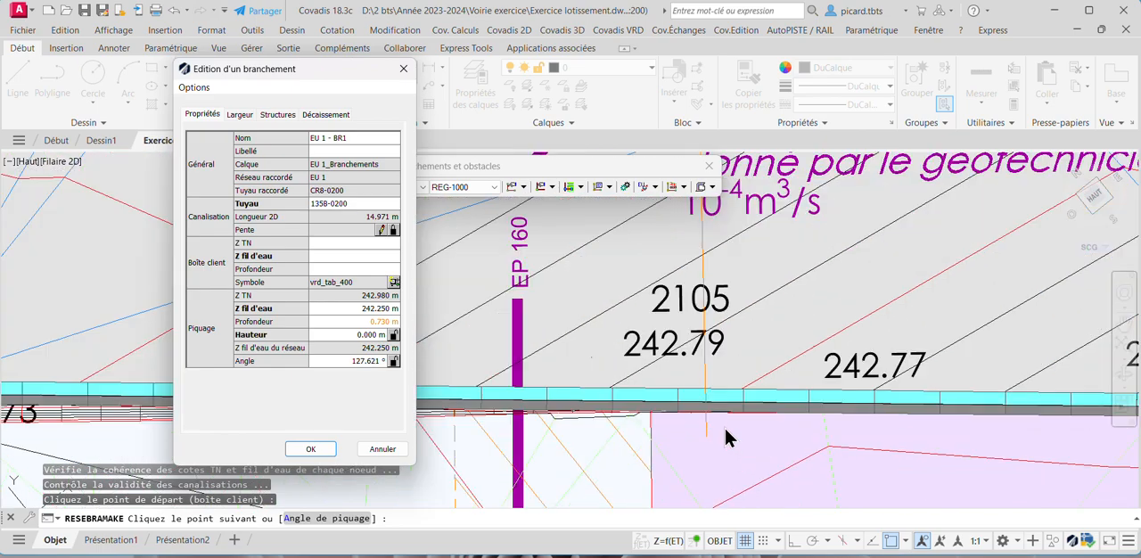
pyautogui.scroll(-5, 725, 428)
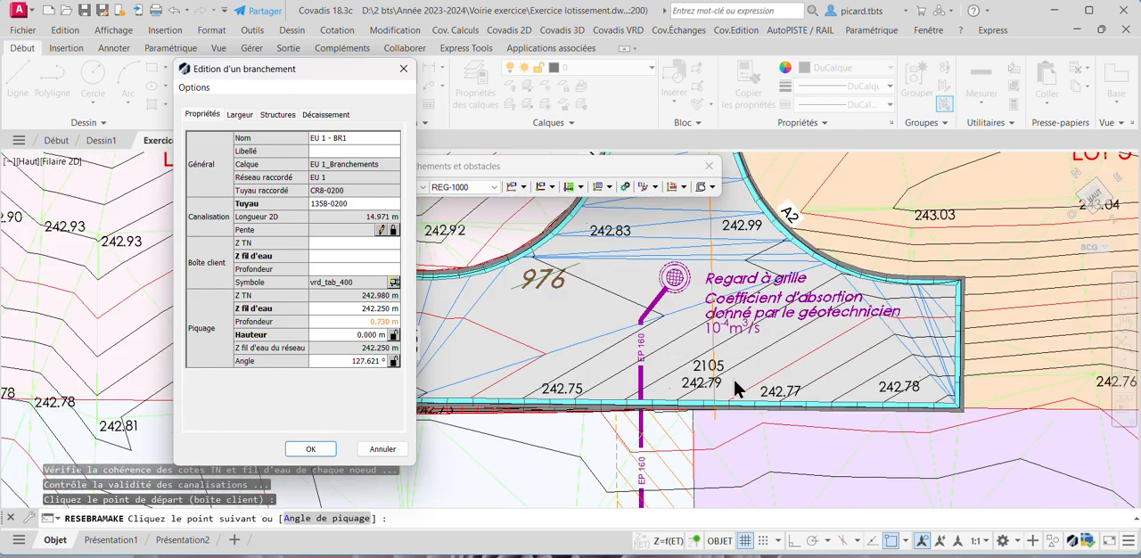
pyautogui.scroll(-2, 730, 432)
pyautogui.scroll(2, 728, 443)
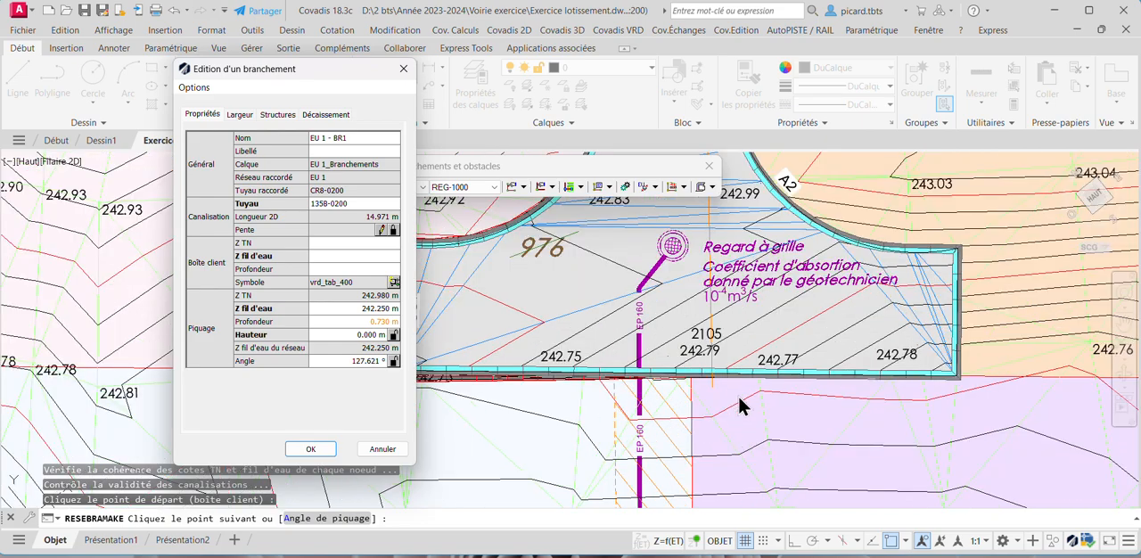
pyautogui.scroll(-4, 737, 393)
pyautogui.scroll(5, 736, 407)
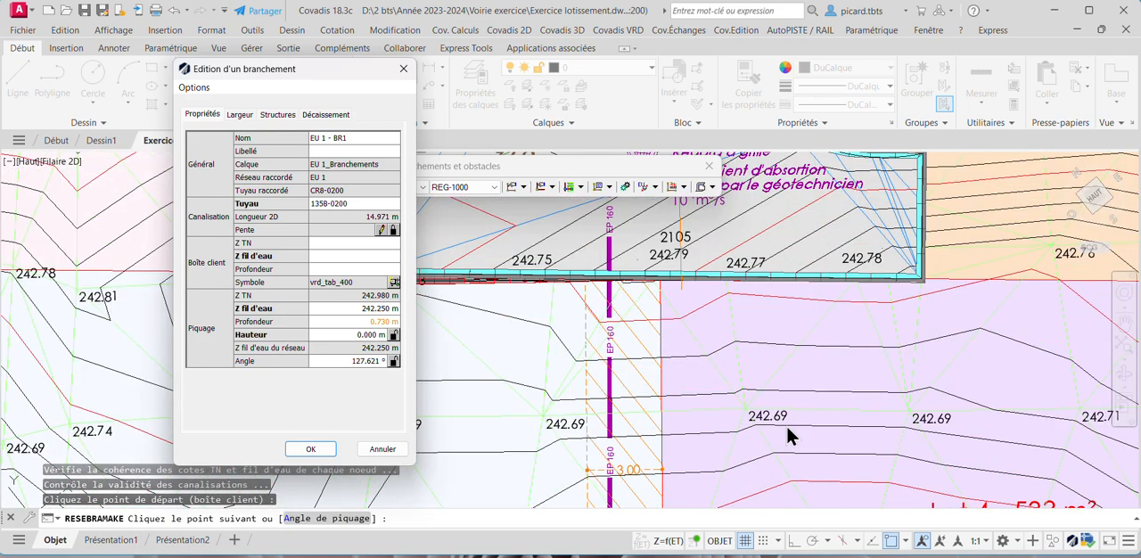
pyautogui.scroll(-3, 785, 422)
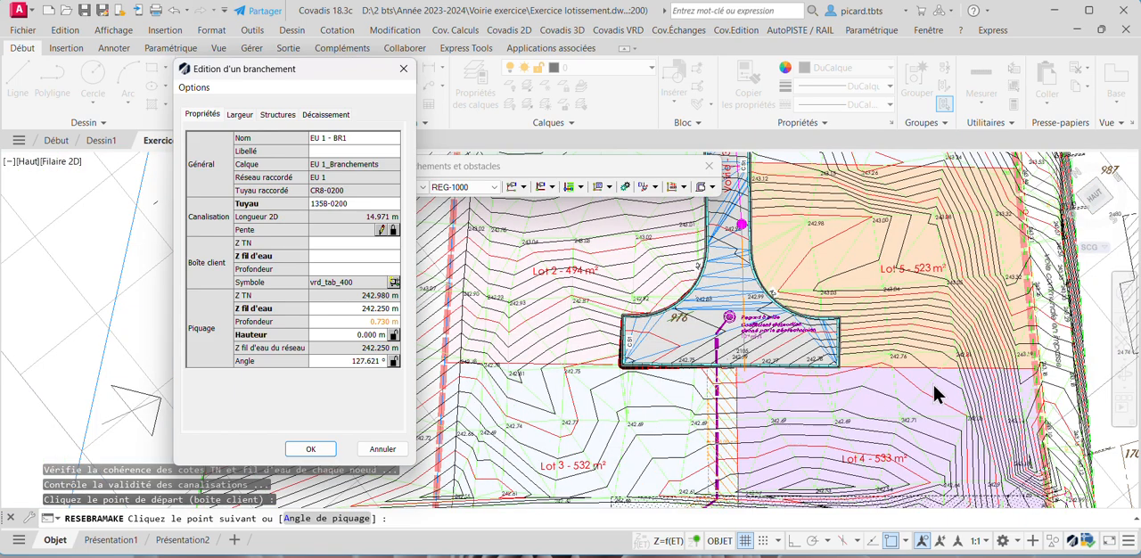
pyautogui.scroll(2, 905, 381)
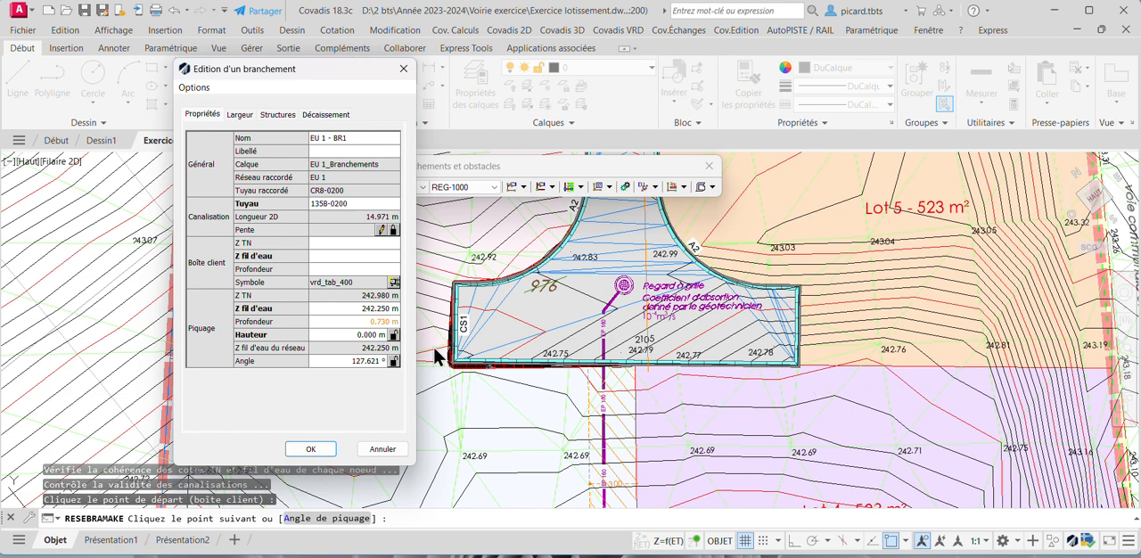
# - Set the Lot 4 branch's customer box to a ground level of 242.75 m and an invert level of 241 m
pyautogui.click(359, 241)
pyautogui.write('242')
pyautogui.press('Return')
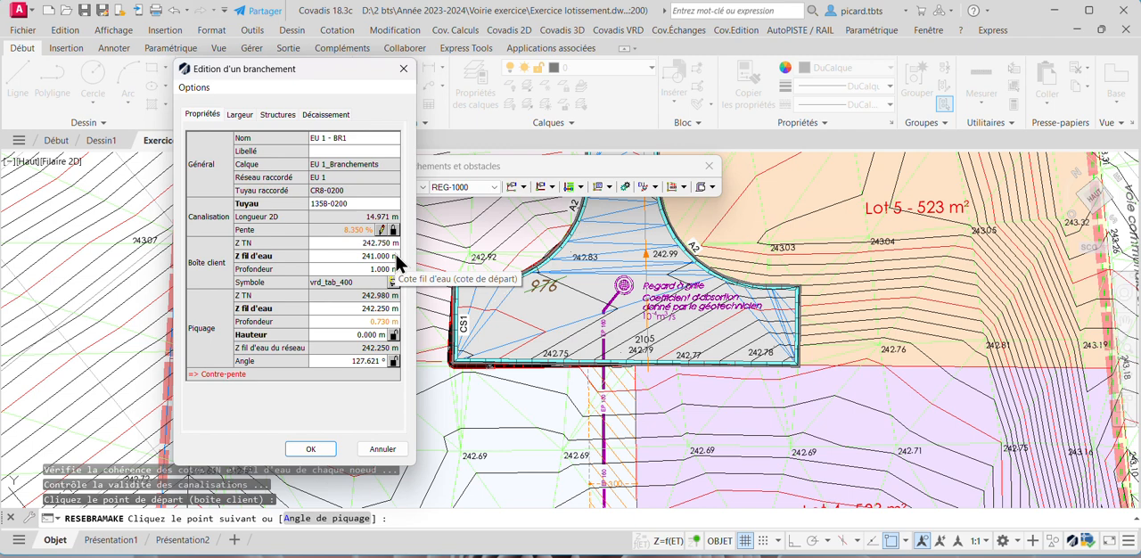
# - Set the invert level of the Lot 4 branch's customer box to 242 m
pyautogui.click(349, 255)
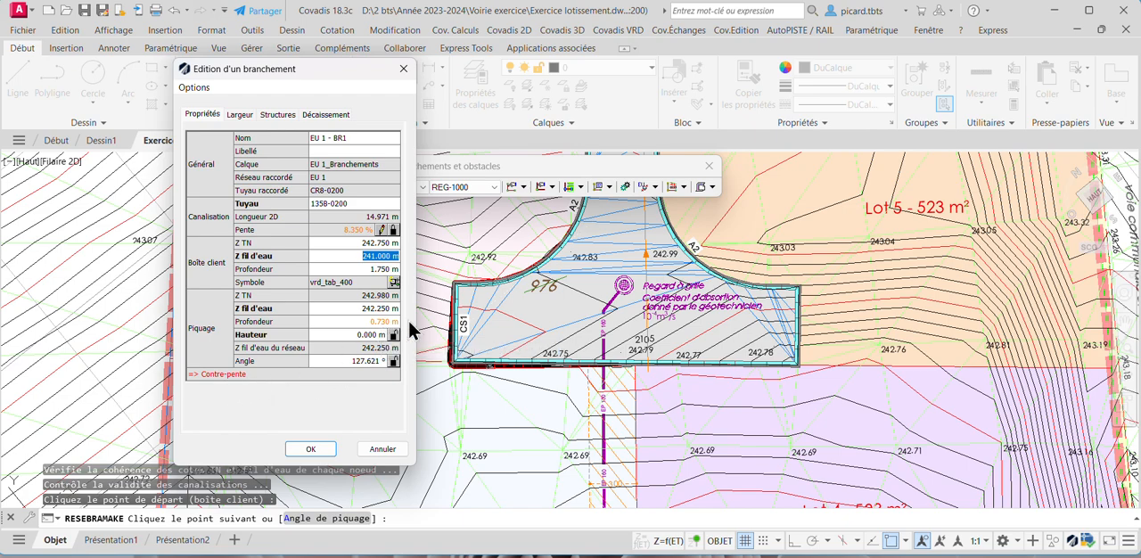
pyautogui.scroll(-5, 570, 283)
pyautogui.scroll(1, 602, 284)
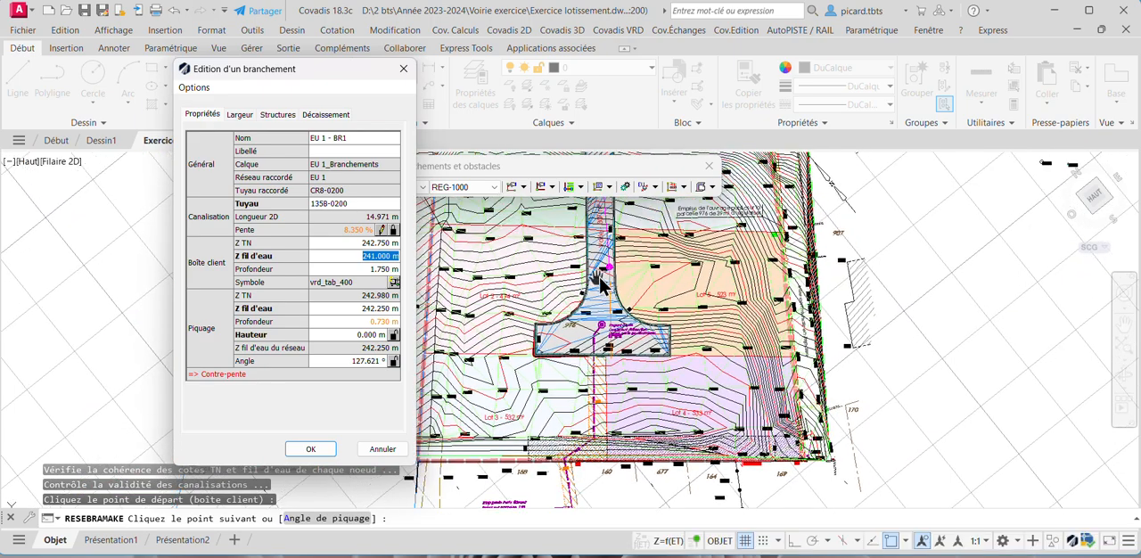
pyautogui.scroll(4, 602, 283)
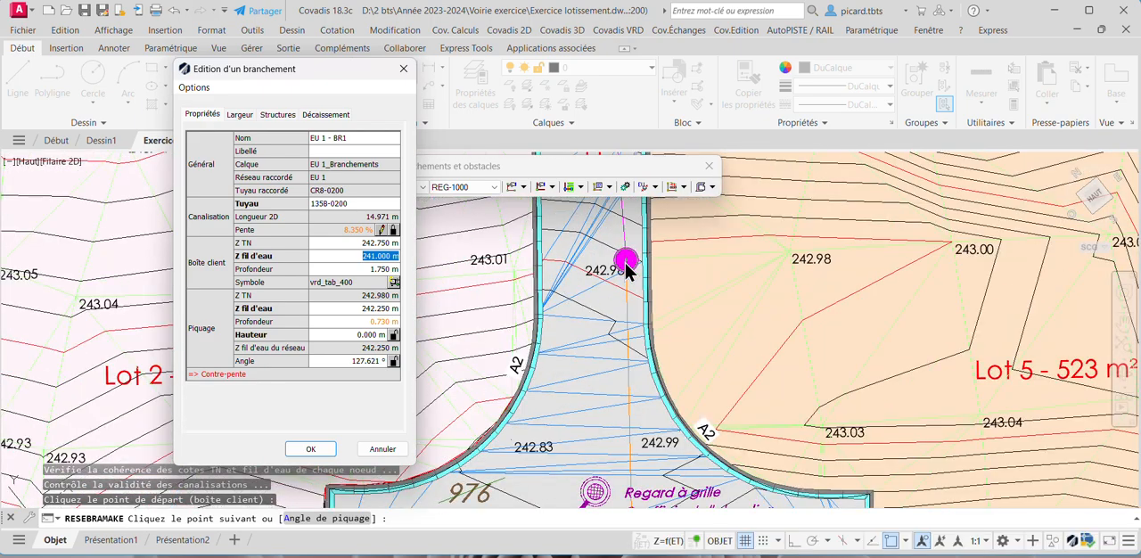
pyautogui.scroll(-1, 627, 267)
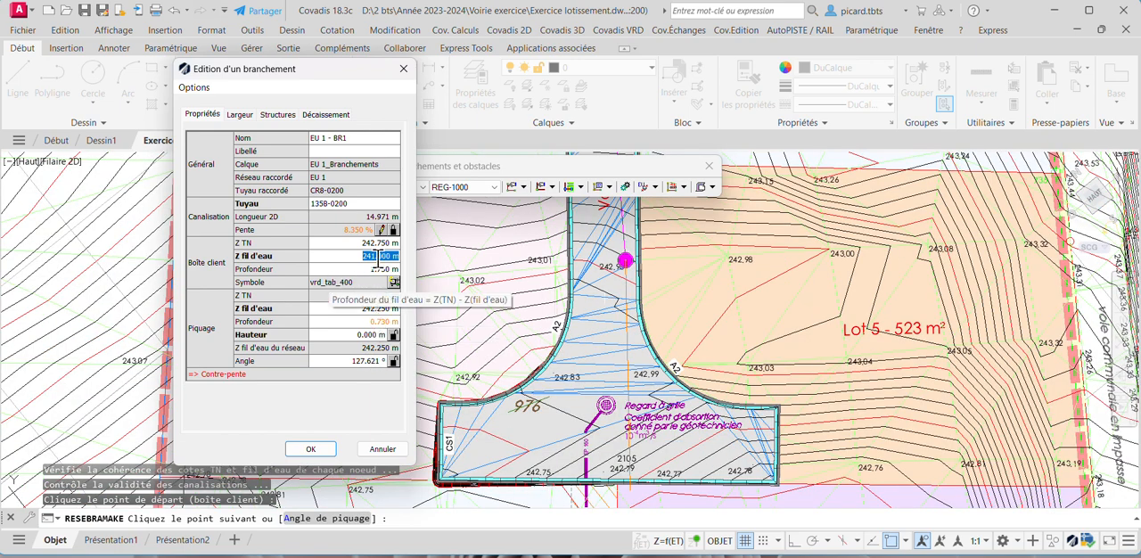
pyautogui.click(365, 256)
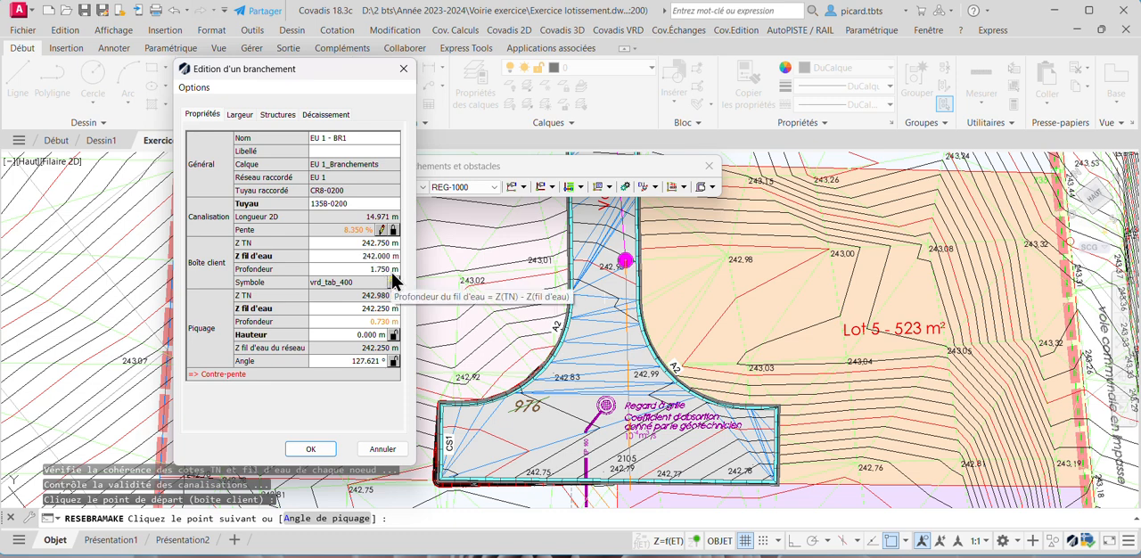
pyautogui.click(351, 256)
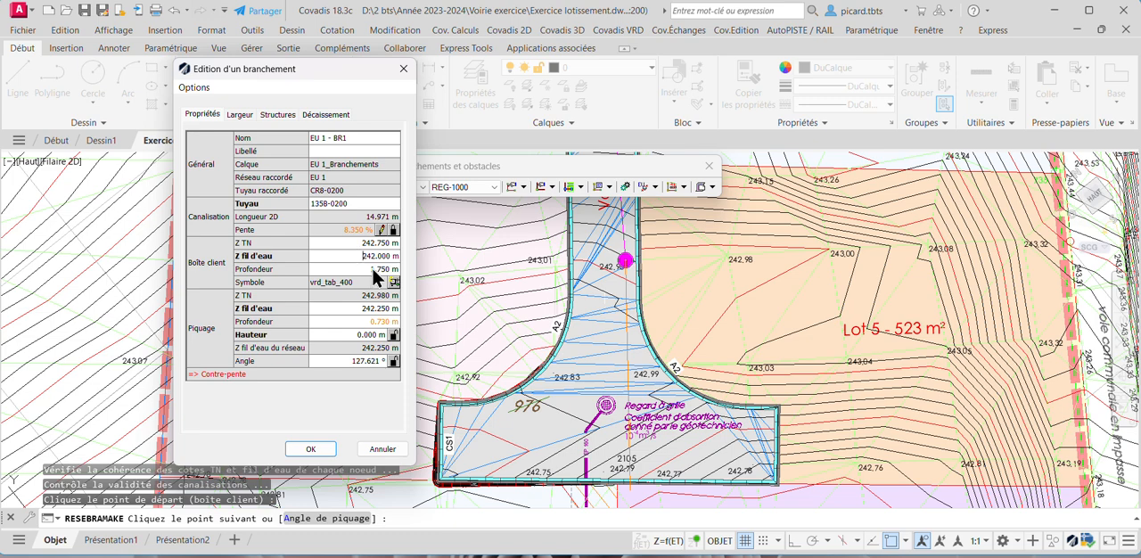
pyautogui.press('Return')
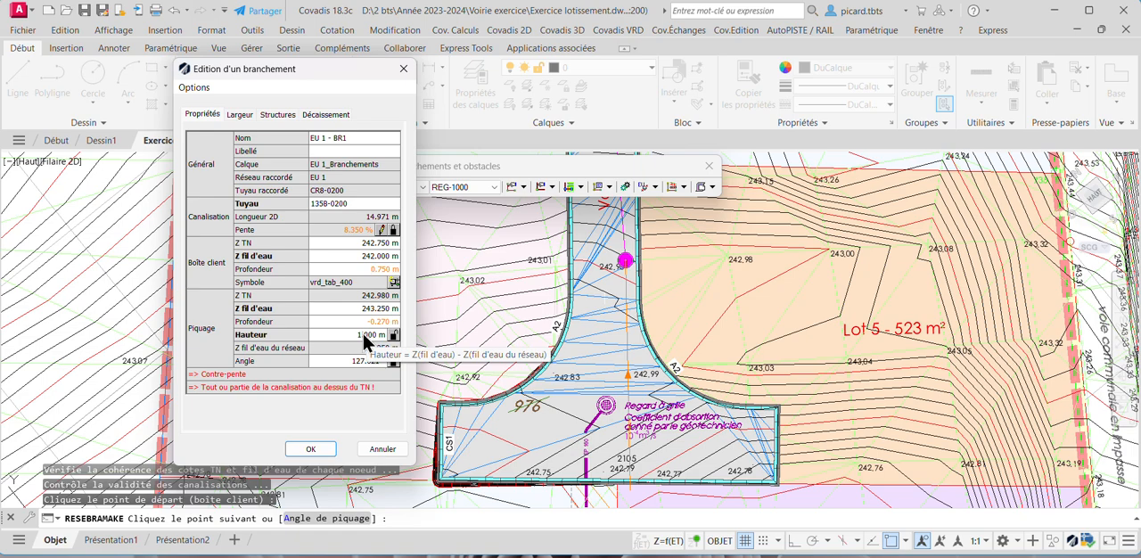
# - Examine the wastewater run from the turning area up to the manholes at the route du Bouchet junction
pyautogui.scroll(-2, 667, 350)
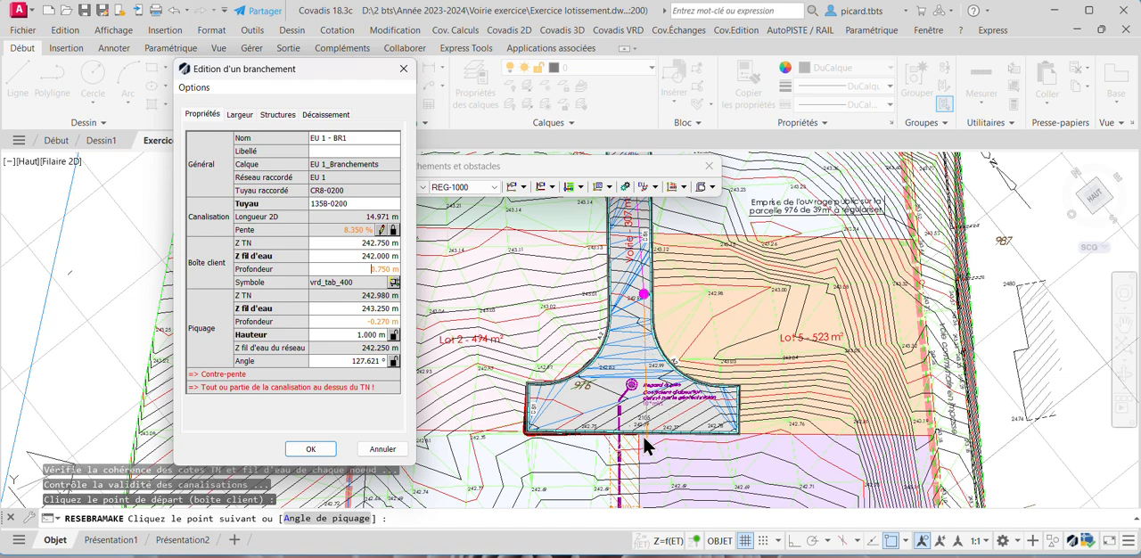
pyautogui.scroll(-4, 665, 411)
pyautogui.scroll(4, 652, 366)
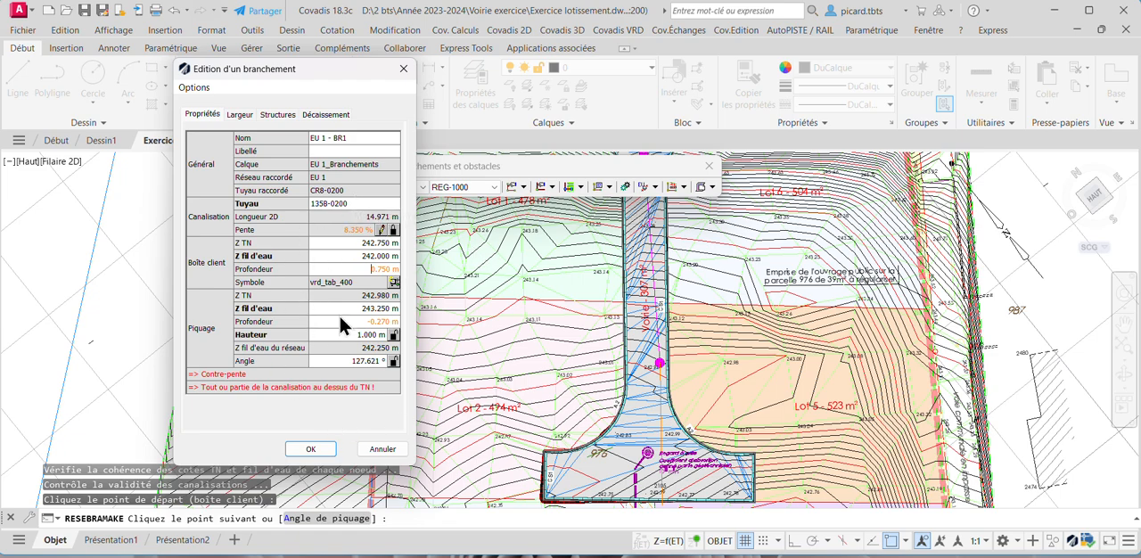
pyautogui.scroll(-4, 660, 339)
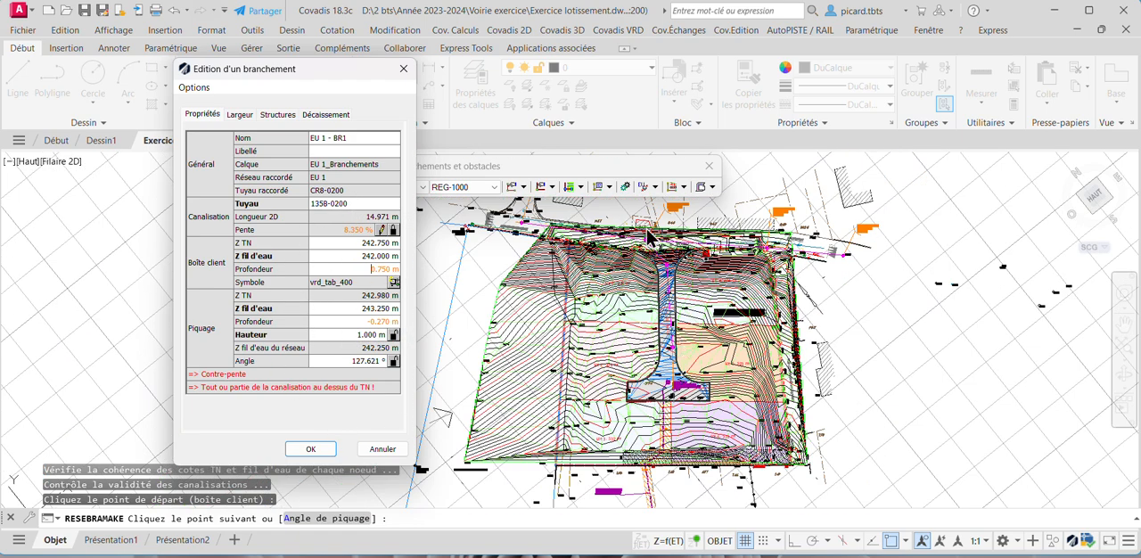
pyautogui.scroll(4, 653, 237)
pyautogui.scroll(4, 648, 271)
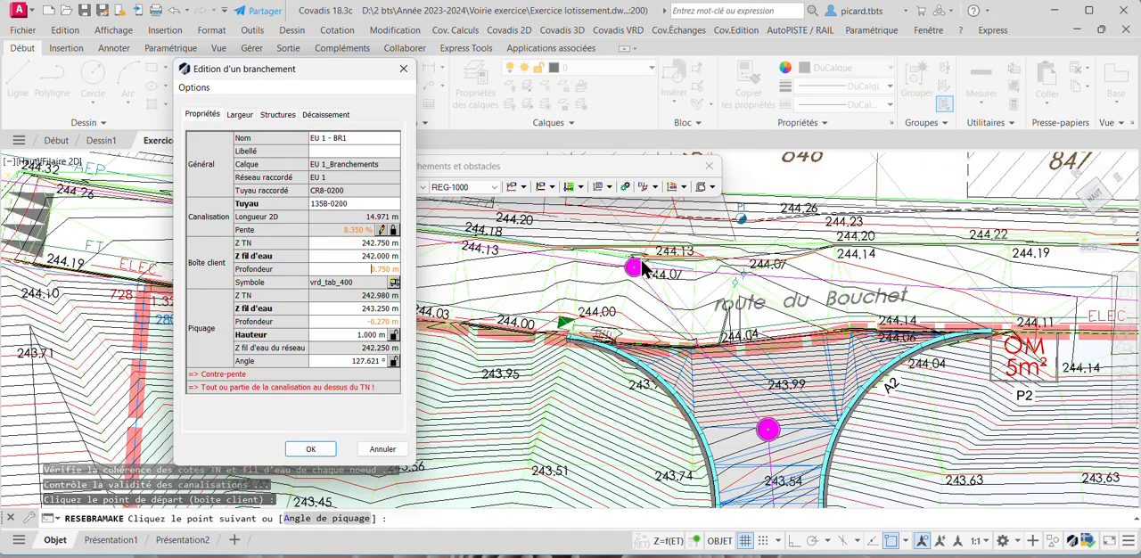
pyautogui.scroll(-4, 649, 280)
pyautogui.scroll(-2, 650, 282)
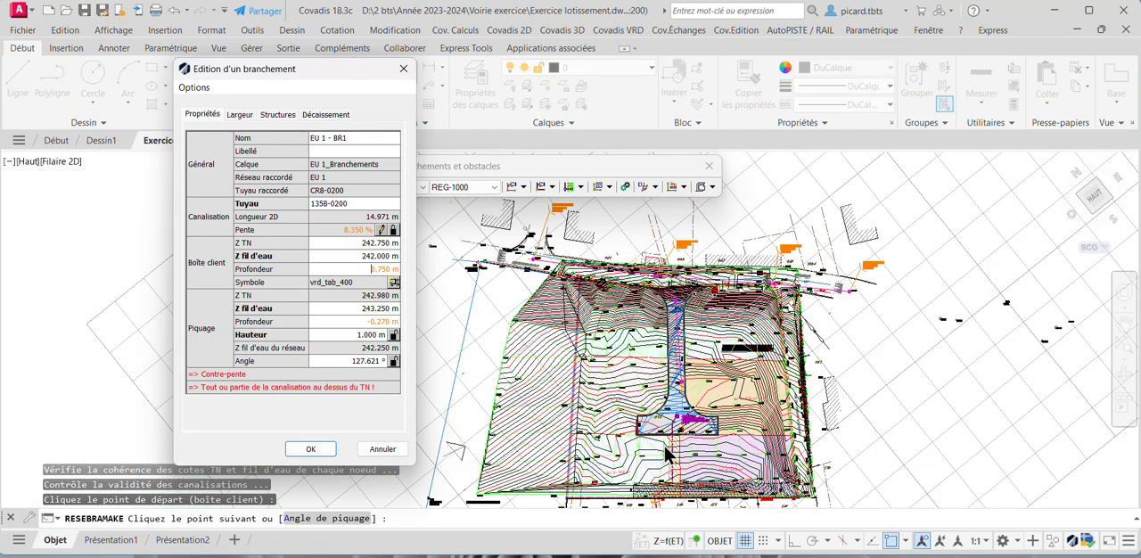
pyautogui.scroll(-3, 678, 415)
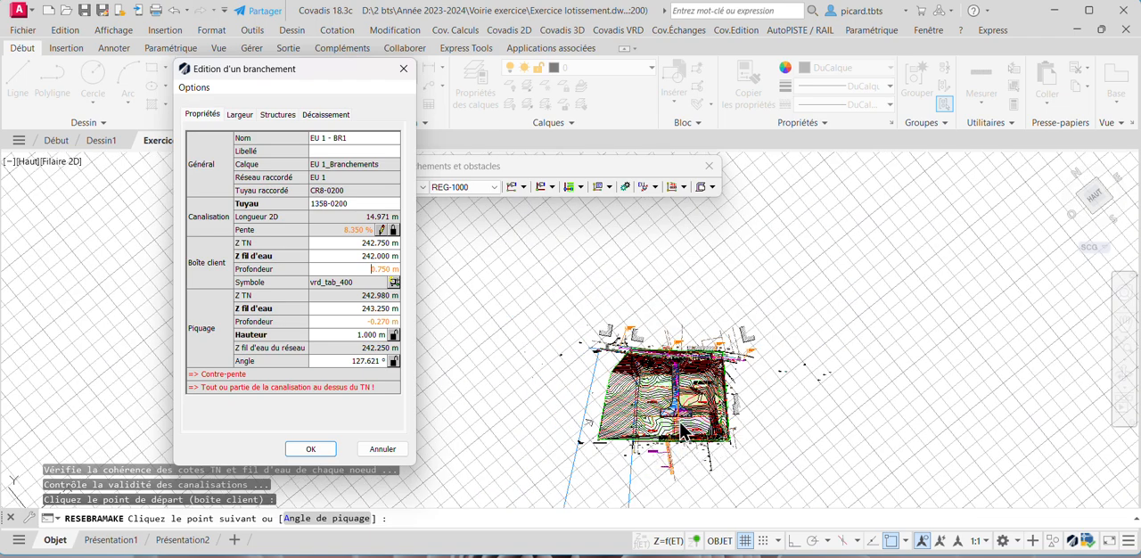
# - Compare the ground around Lots 3 and 4 with the spot levels and existing manhole data along route du Bouchet
pyautogui.scroll(5, 690, 455)
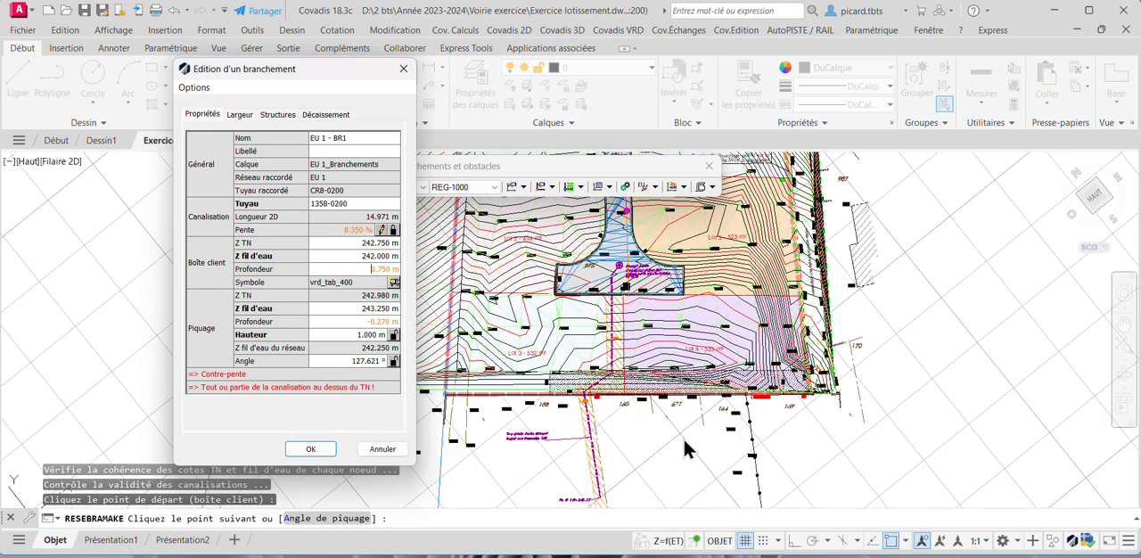
pyautogui.moveTo(677, 301)
pyautogui.mouseDown(button='middle')
pyautogui.moveTo(691, 397)
pyautogui.moveTo(671, 370)
pyautogui.mouseUp(button='middle')
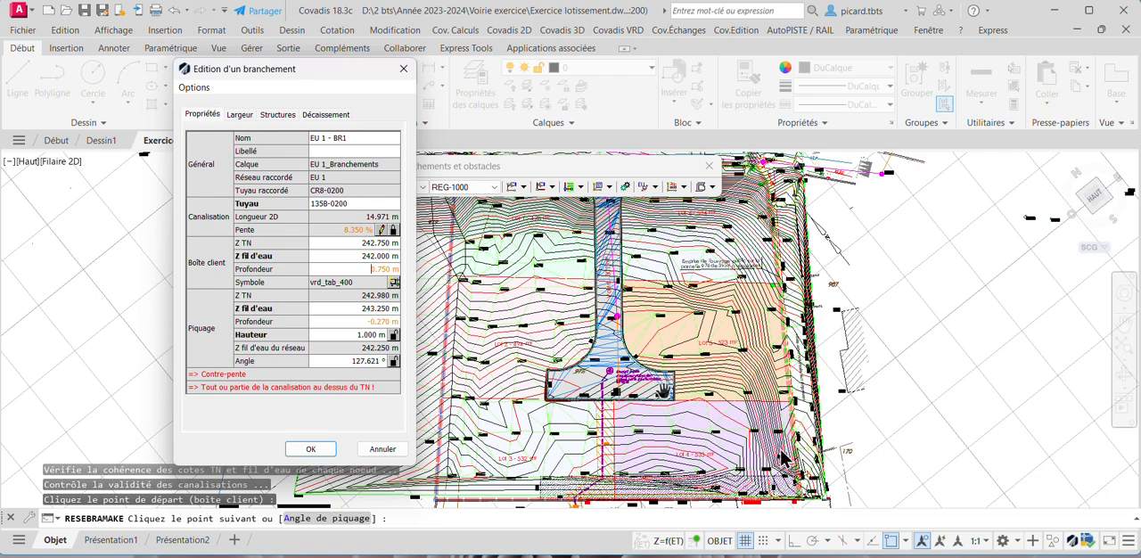
pyautogui.scroll(5, 790, 460)
pyautogui.scroll(-10, 798, 464)
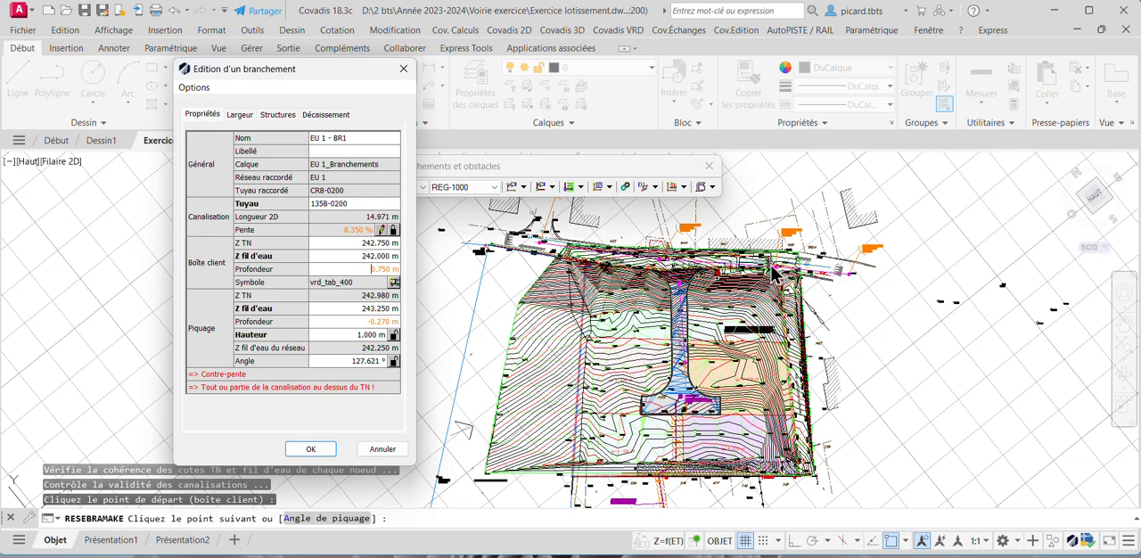
pyautogui.scroll(5, 776, 284)
pyautogui.scroll(2, 775, 273)
pyautogui.scroll(-6, 778, 267)
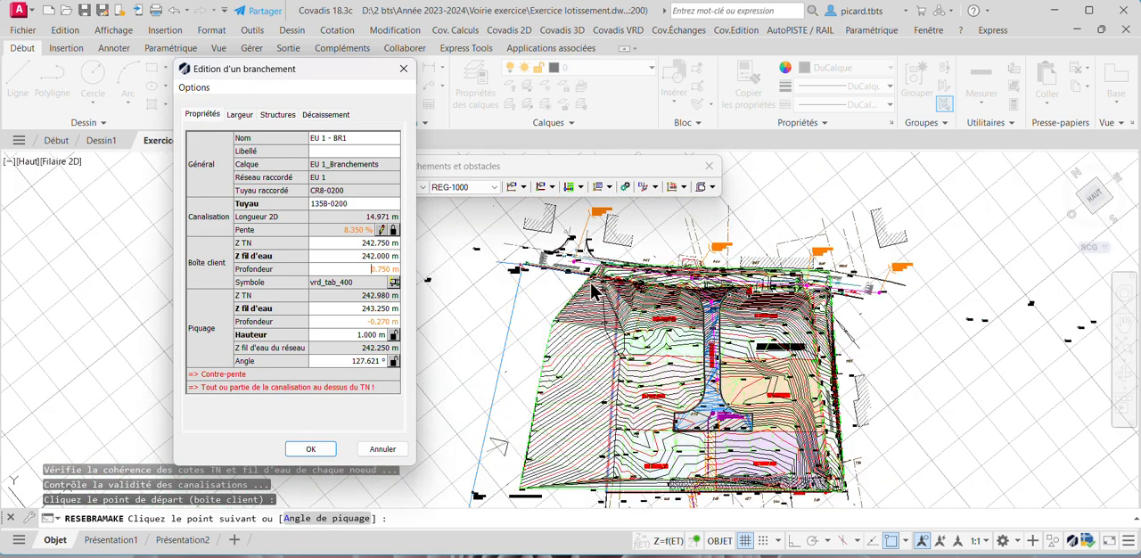
pyautogui.moveTo(589, 292); pyautogui.dragTo(644, 297, button='middle')
pyautogui.scroll(-5, 767, 356)
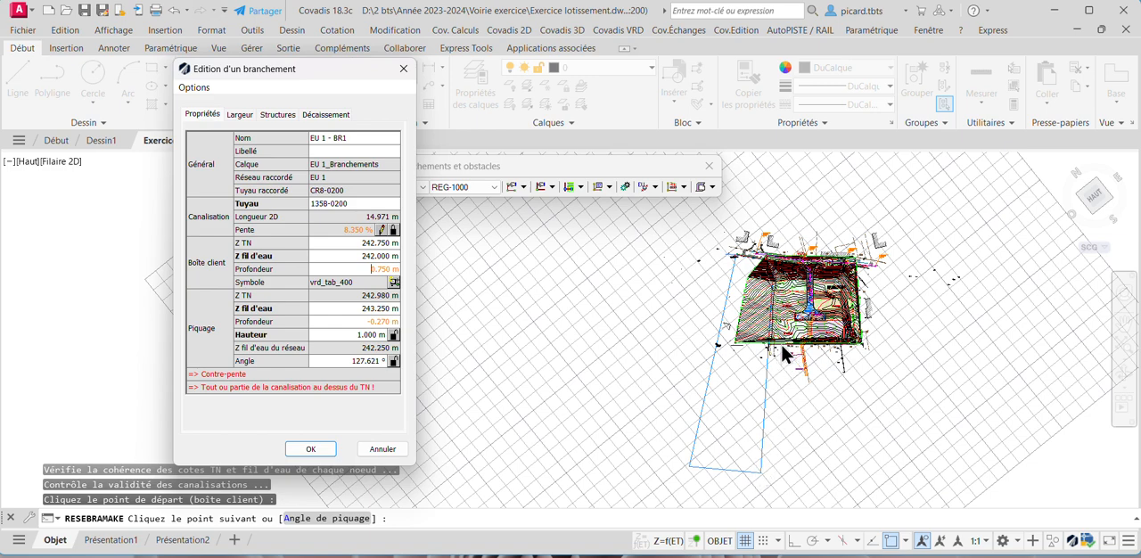
pyautogui.scroll(4, 791, 350)
pyautogui.scroll(-5, 821, 330)
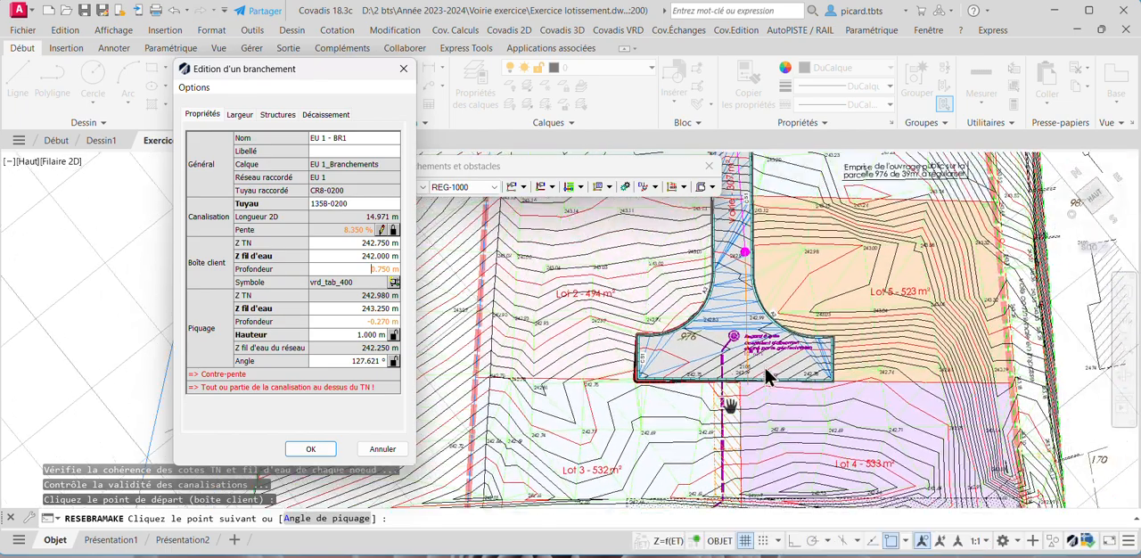
pyautogui.moveTo(762, 282); pyautogui.dragTo(769, 329, button='middle')
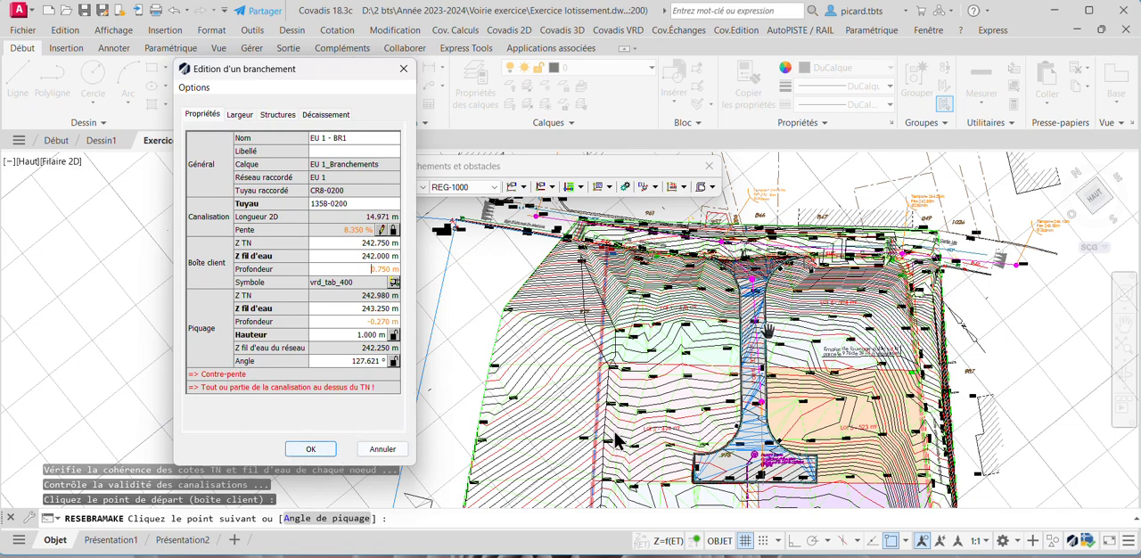
pyautogui.scroll(8, 745, 268)
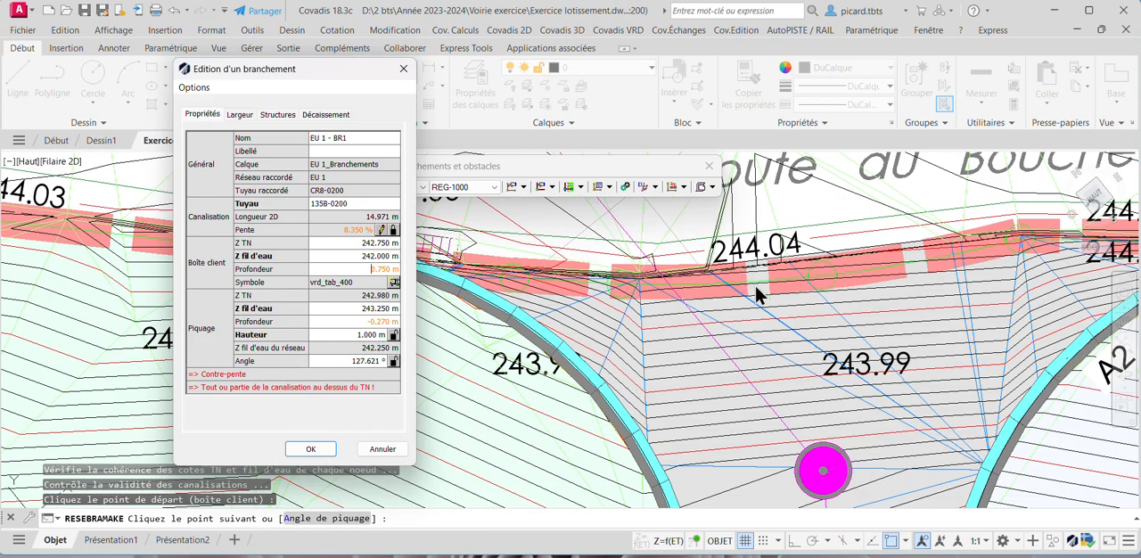
pyautogui.scroll(-8, 756, 293)
pyautogui.scroll(3, 803, 205)
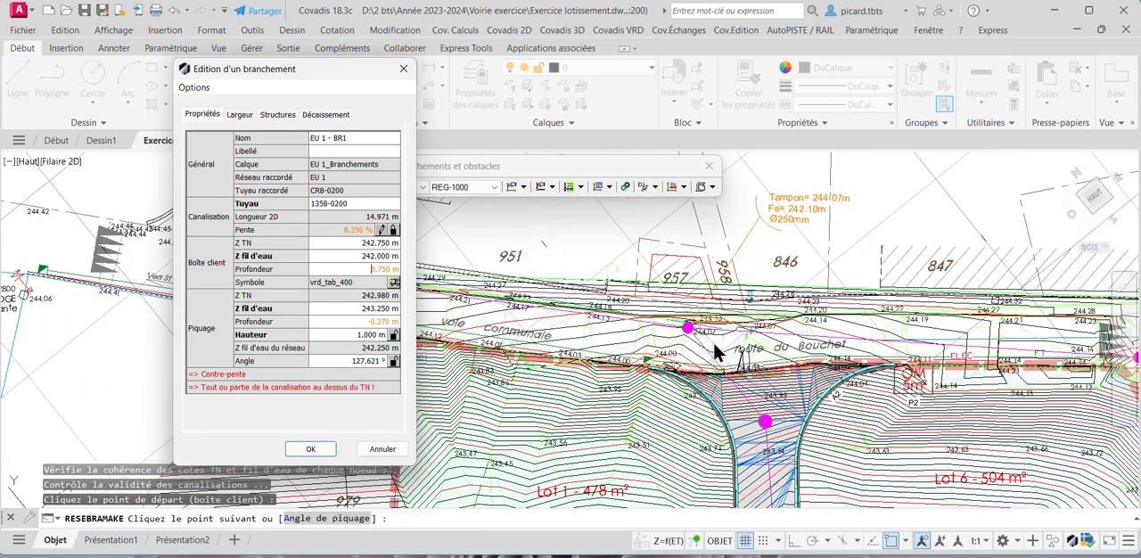
pyautogui.scroll(5, 718, 348)
pyautogui.scroll(-5, 718, 348)
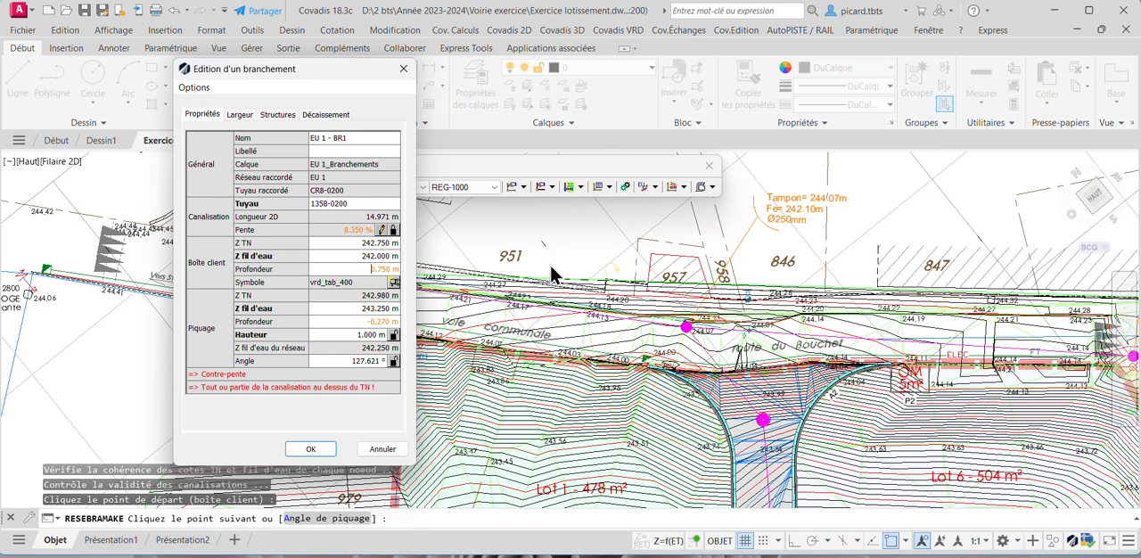
# - Accept the Lot 4 branch's properties and end the branch creation command
pyautogui.click(311, 448)
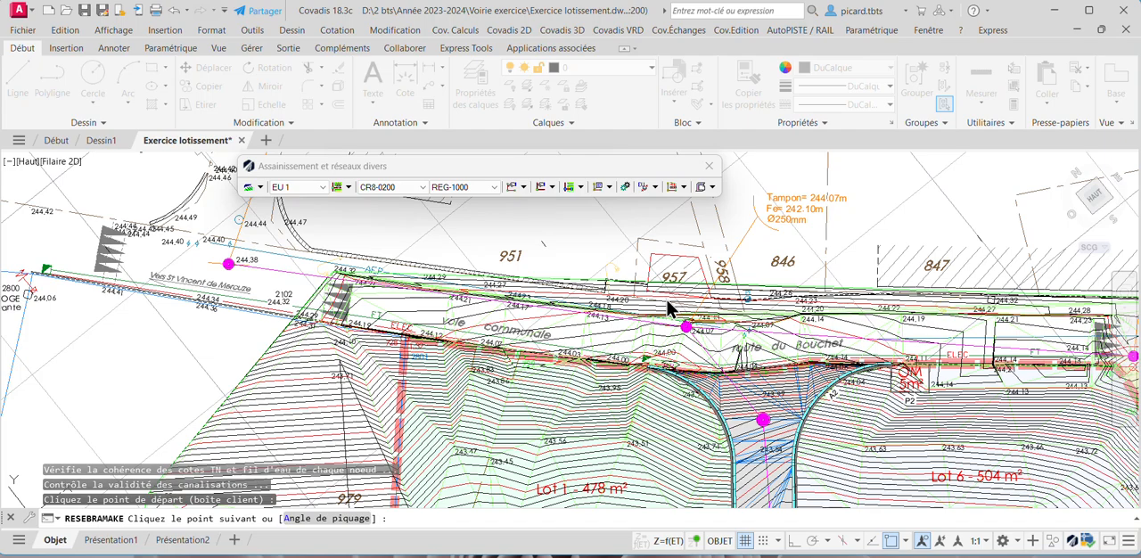
pyautogui.scroll(-4, 671, 304)
pyautogui.moveTo(709, 379); pyautogui.dragTo(724, 307, button='middle')
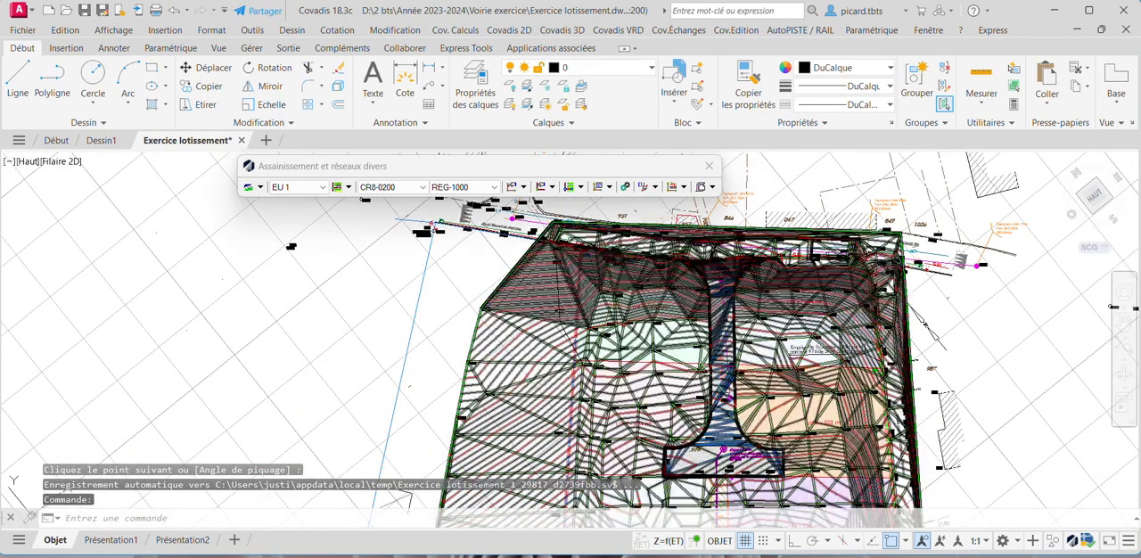